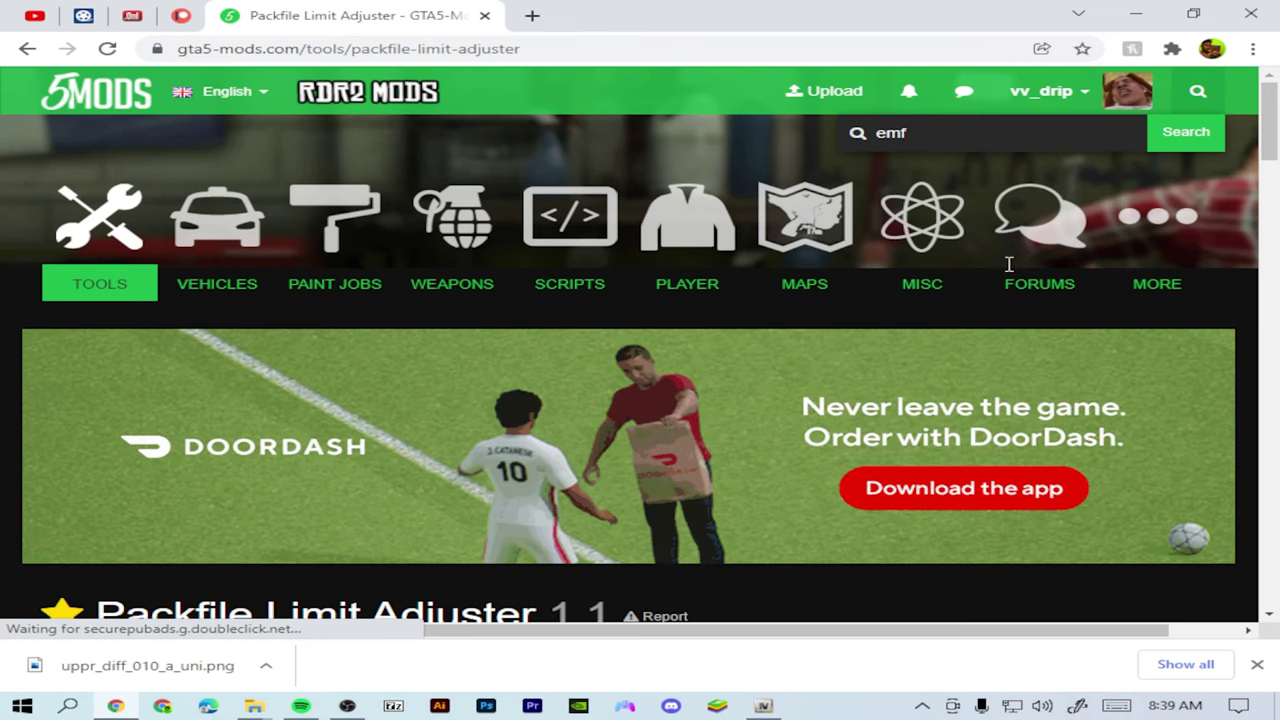
Step: Search the mod site for emf and look through the results for the Easy Mod Folder entries
{"action": "scroll", "coordinate": [1009, 264], "scroll_direction": "down", "scroll_amount": 2}
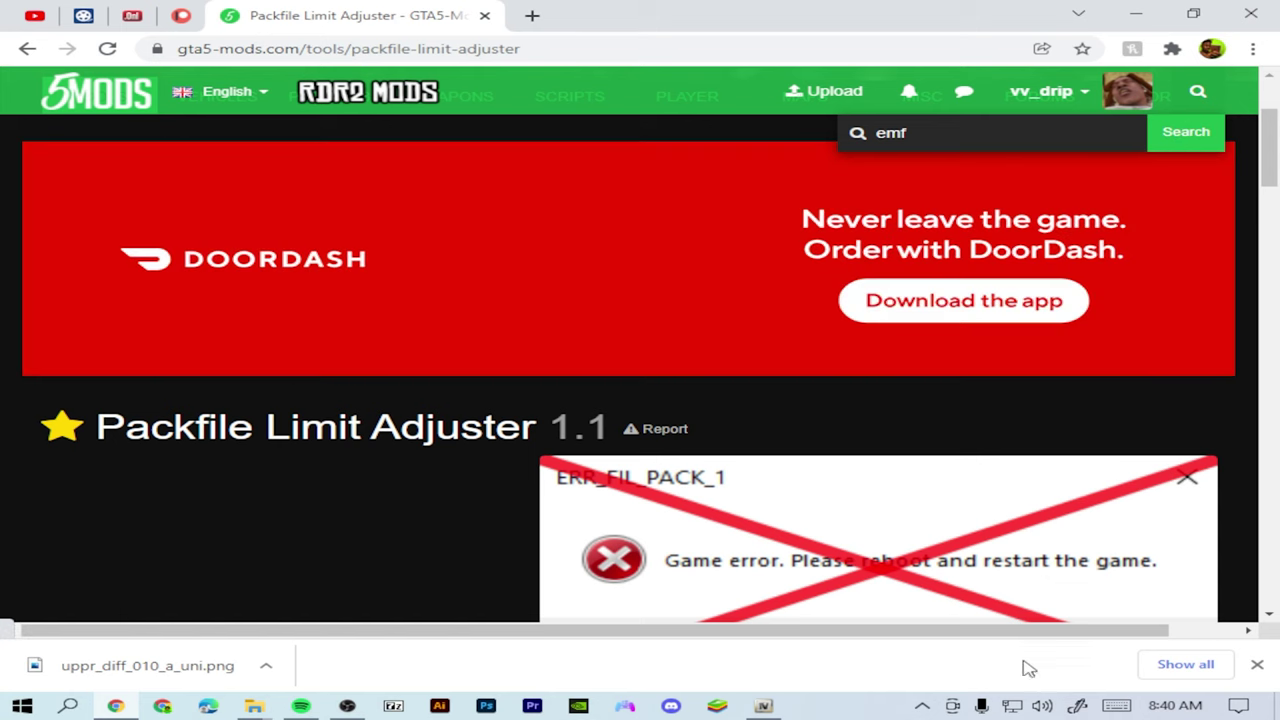
{"action": "left_click", "coordinate": [1257, 665]}
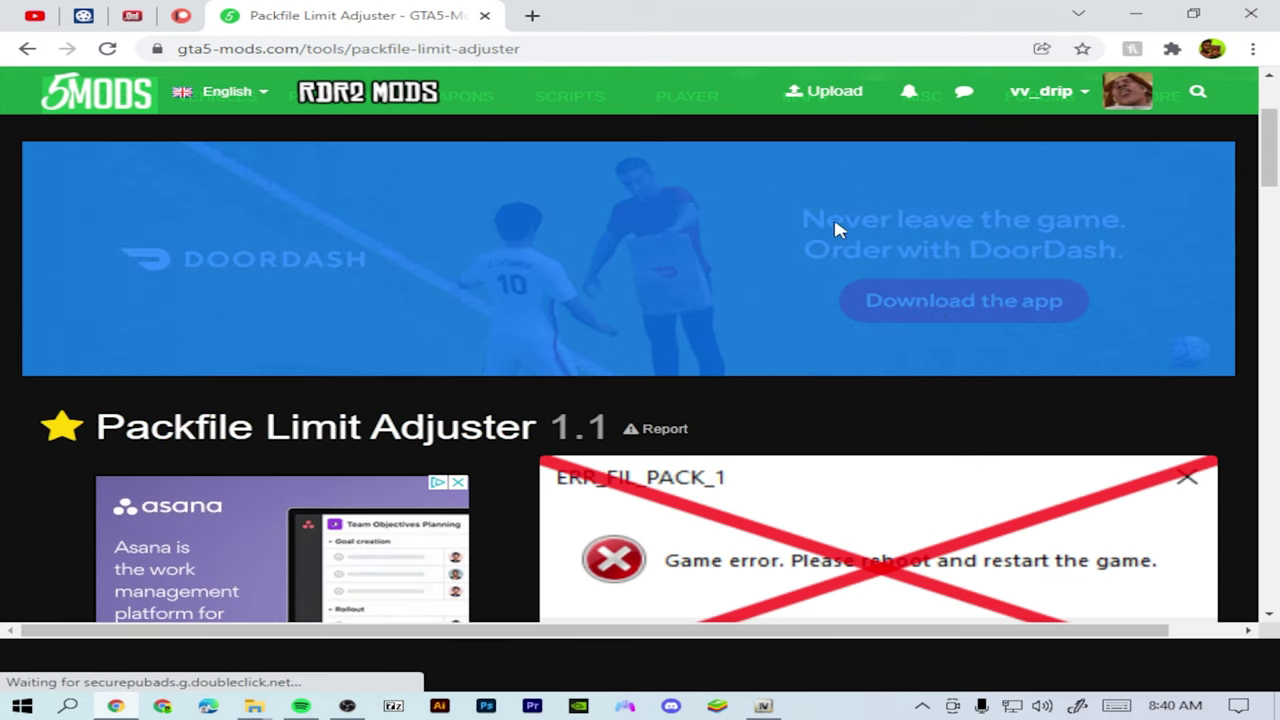
{"action": "key", "text": "Return"}
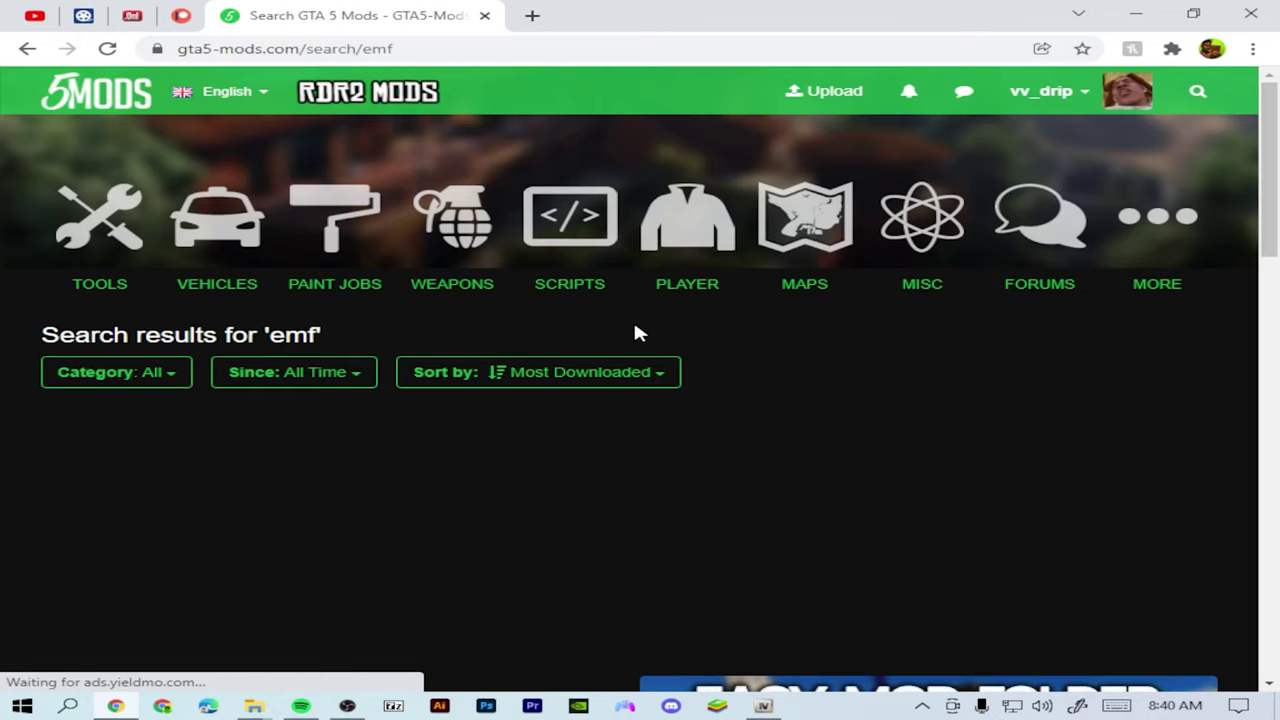
{"action": "scroll", "coordinate": [636, 330], "scroll_direction": "down", "scroll_amount": 3}
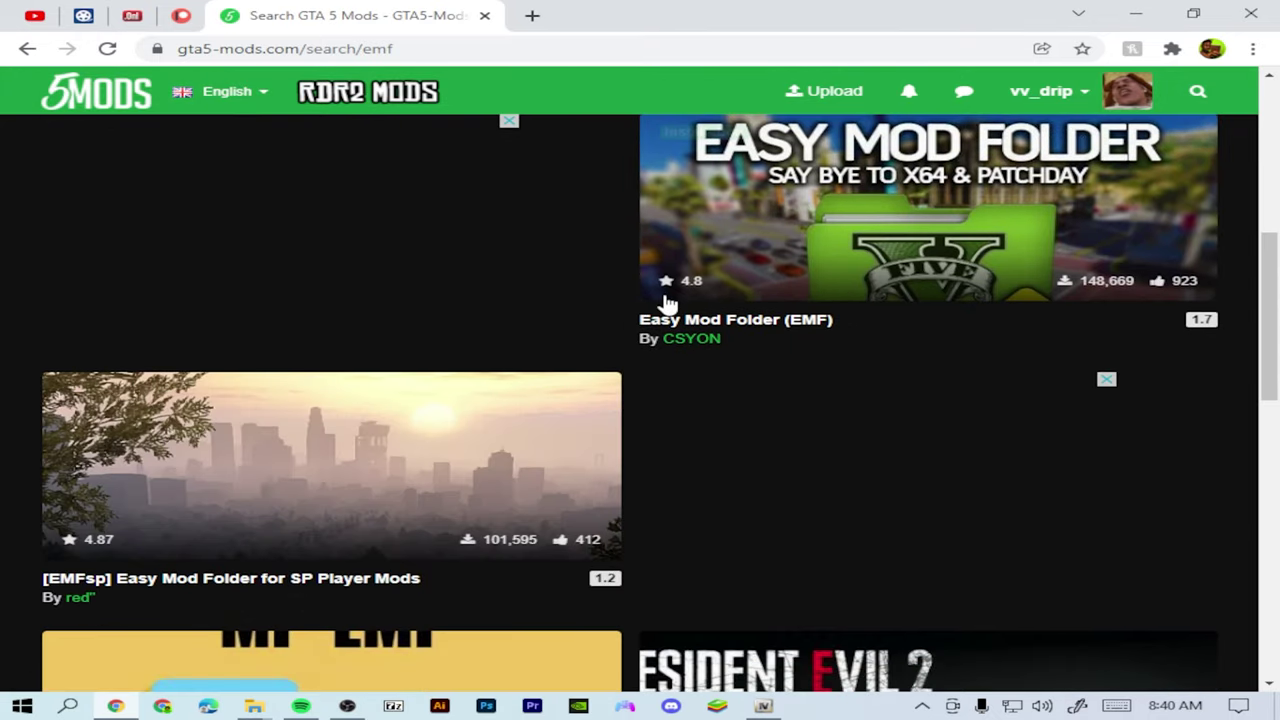
{"action": "scroll", "coordinate": [665, 302], "scroll_direction": "down", "scroll_amount": 3}
{"action": "scroll", "coordinate": [663, 288], "scroll_direction": "down", "scroll_amount": 2}
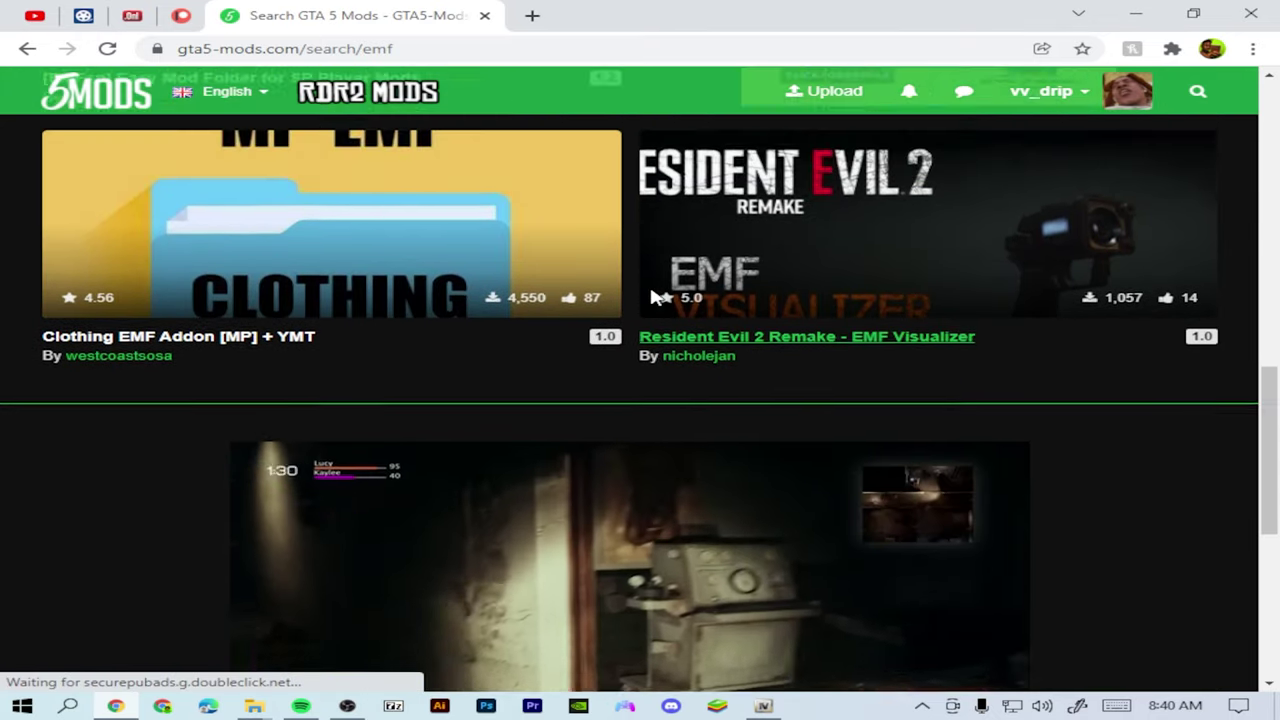
{"action": "scroll", "coordinate": [650, 290], "scroll_direction": "up", "scroll_amount": 5}
{"action": "scroll", "coordinate": [649, 283], "scroll_direction": "up", "scroll_amount": 1}
{"action": "scroll", "coordinate": [649, 283], "scroll_direction": "down", "scroll_amount": 1}
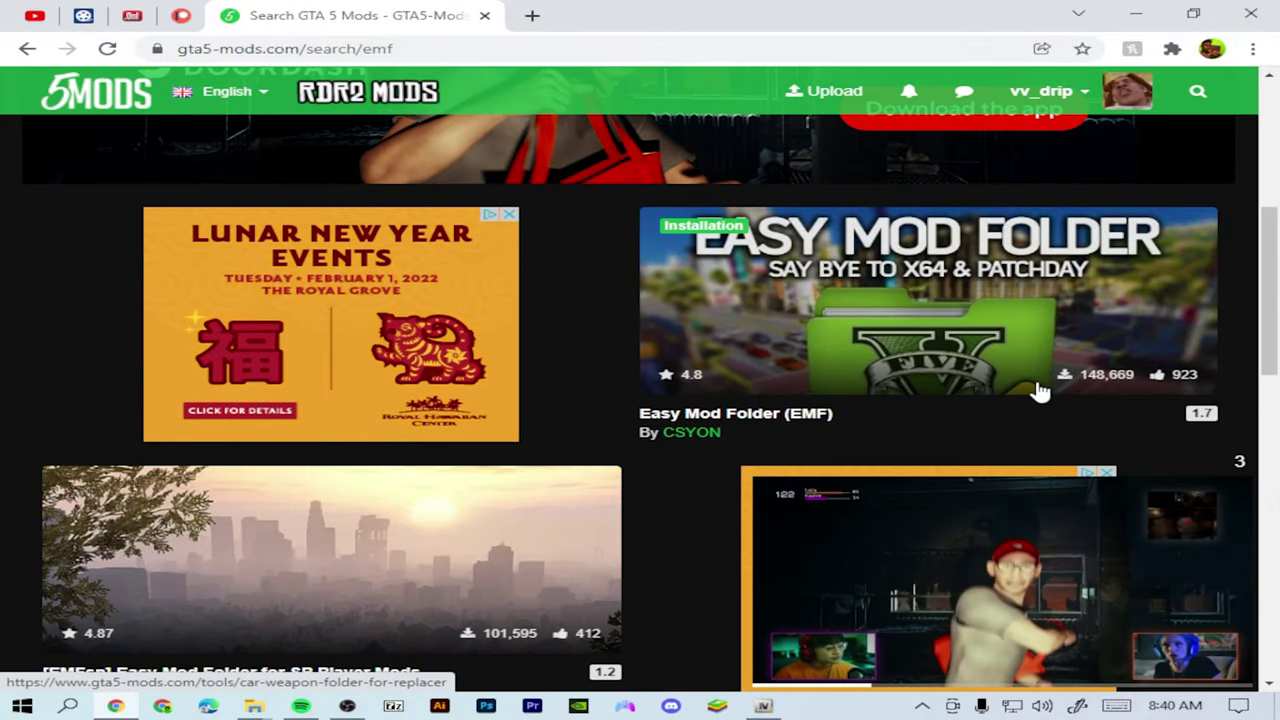
Step: Search Google for easy mods folder in a new tab and open the Easy Mod Folder (EMF) page on GTA5-Mods.com
{"action": "left_click", "coordinate": [531, 16]}
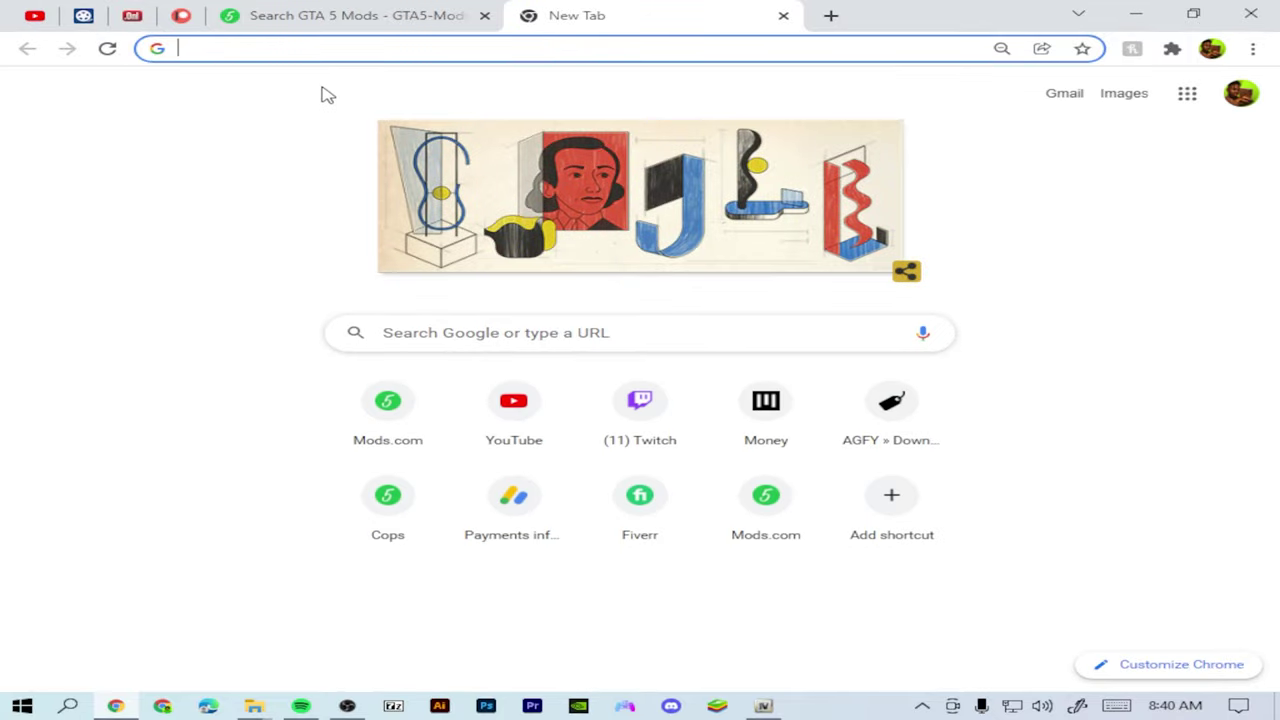
{"action": "type", "text": "easy mo"}
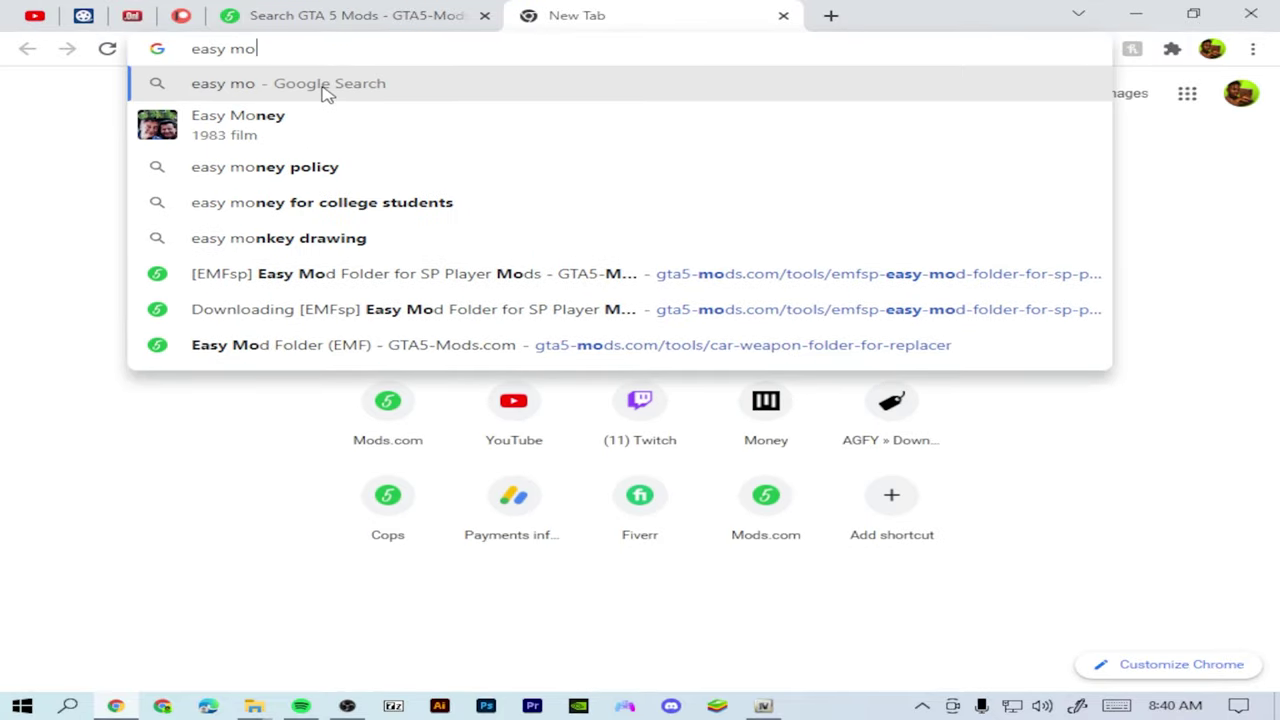
{"action": "type", "text": "ds folde"}
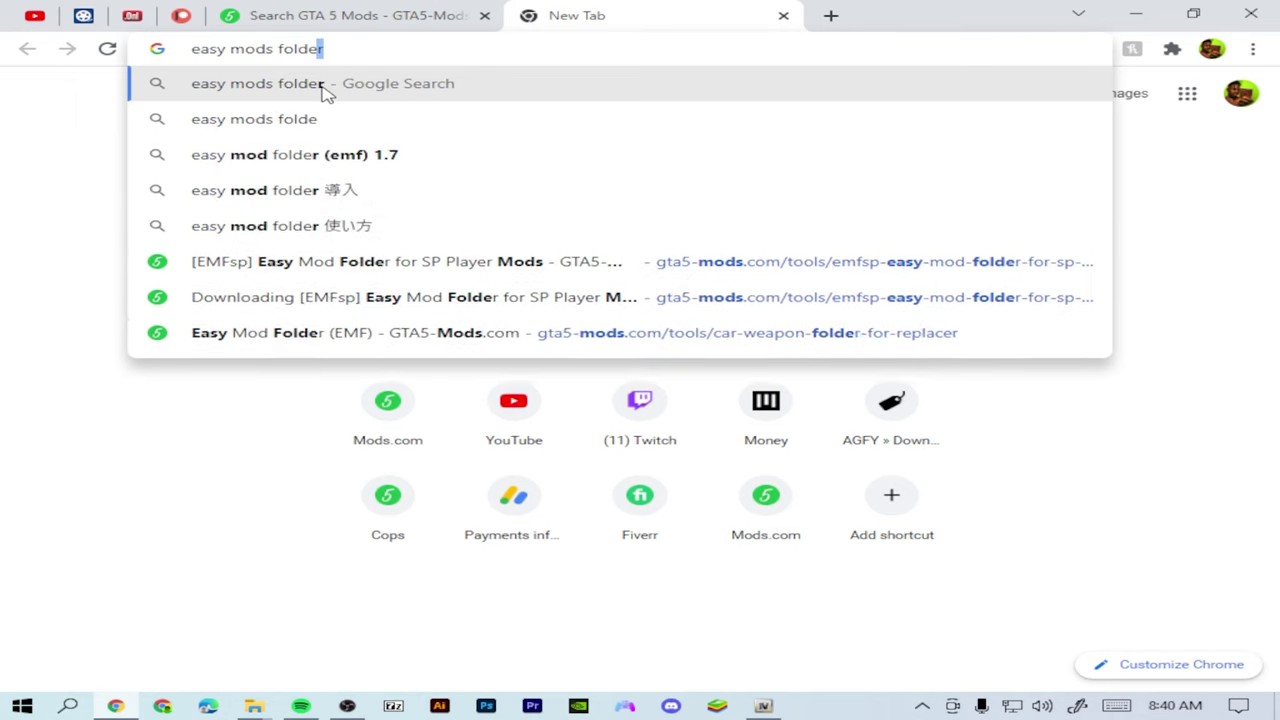
{"action": "left_click", "coordinate": [325, 88]}
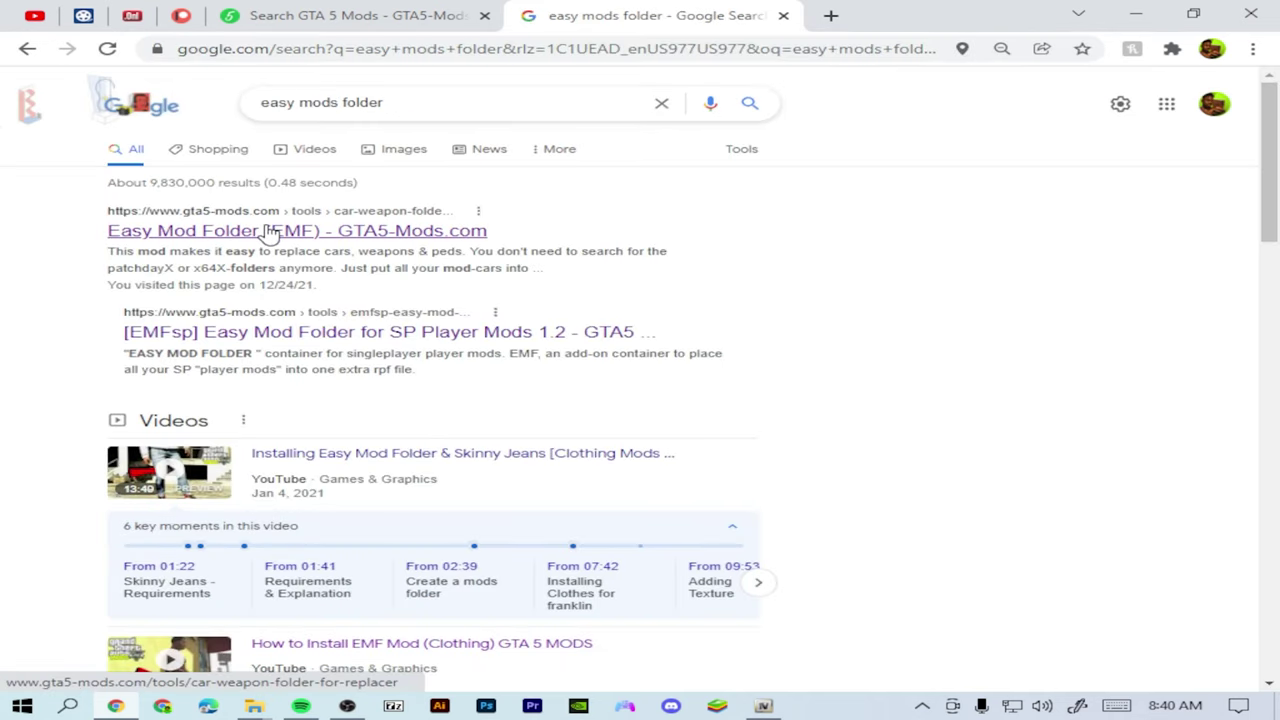
{"action": "left_click", "coordinate": [270, 232]}
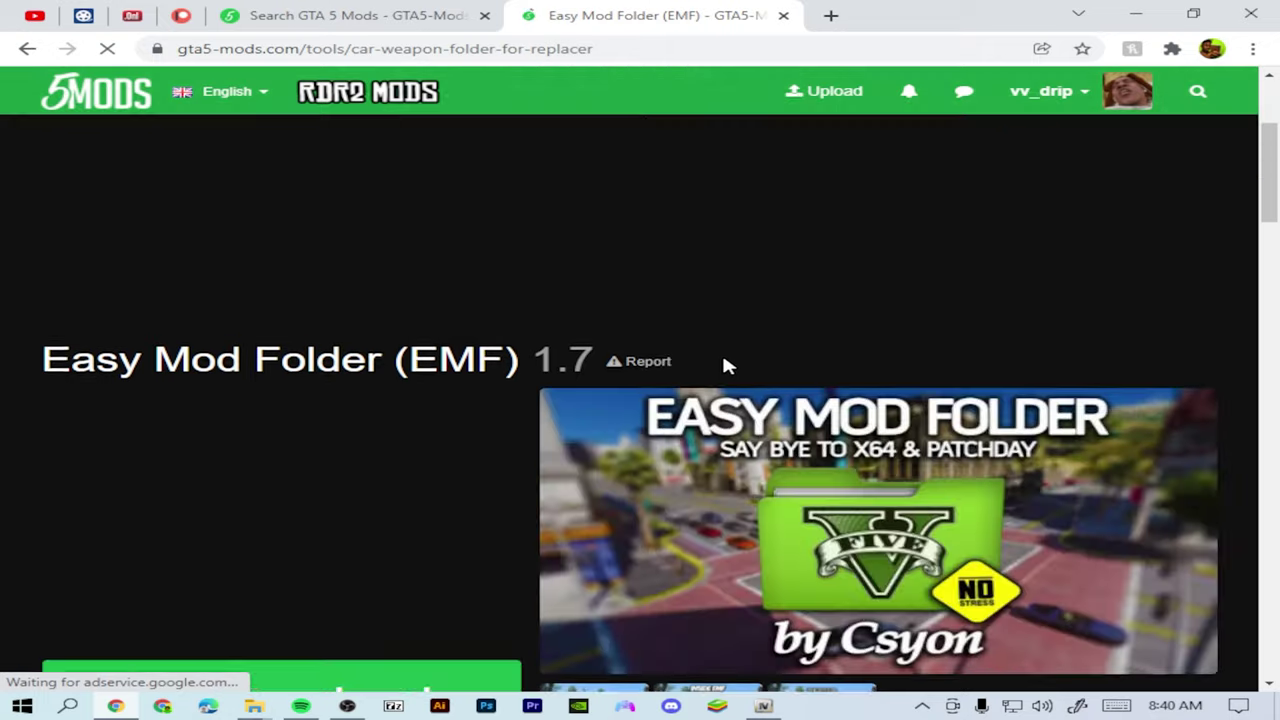
Step: Download the current version 1.7 of Easy Mod Folder and save it to the desktop as 996a91-EMF 1.7.zip
{"action": "scroll", "coordinate": [512, 385], "scroll_direction": "down", "scroll_amount": 3}
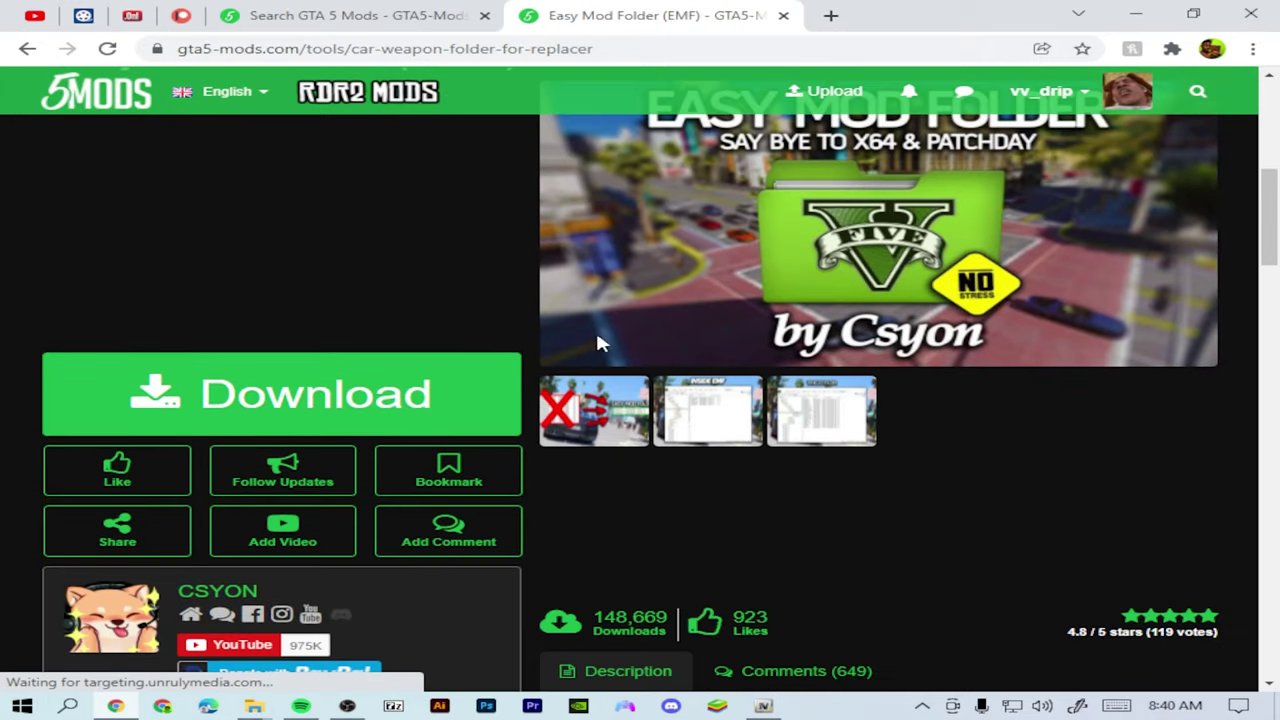
{"action": "scroll", "coordinate": [450, 505], "scroll_direction": "down", "scroll_amount": 2}
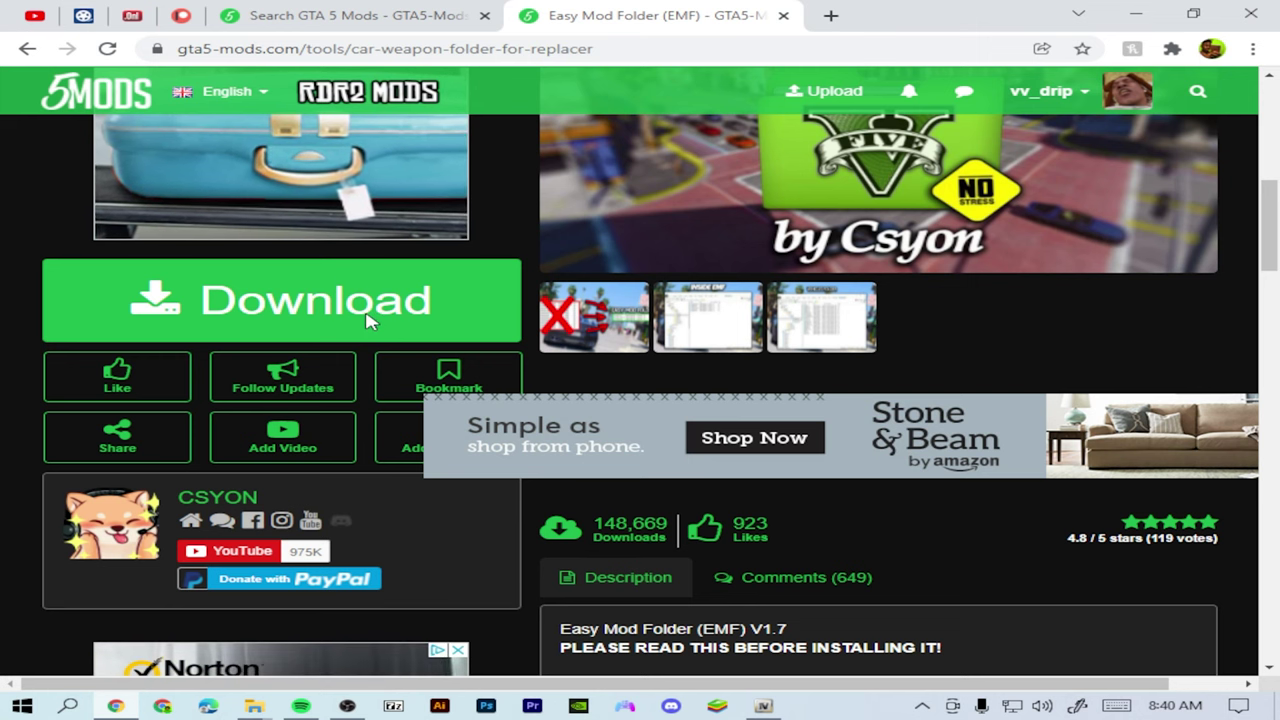
{"action": "scroll", "coordinate": [690, 520], "scroll_direction": "down", "scroll_amount": 5}
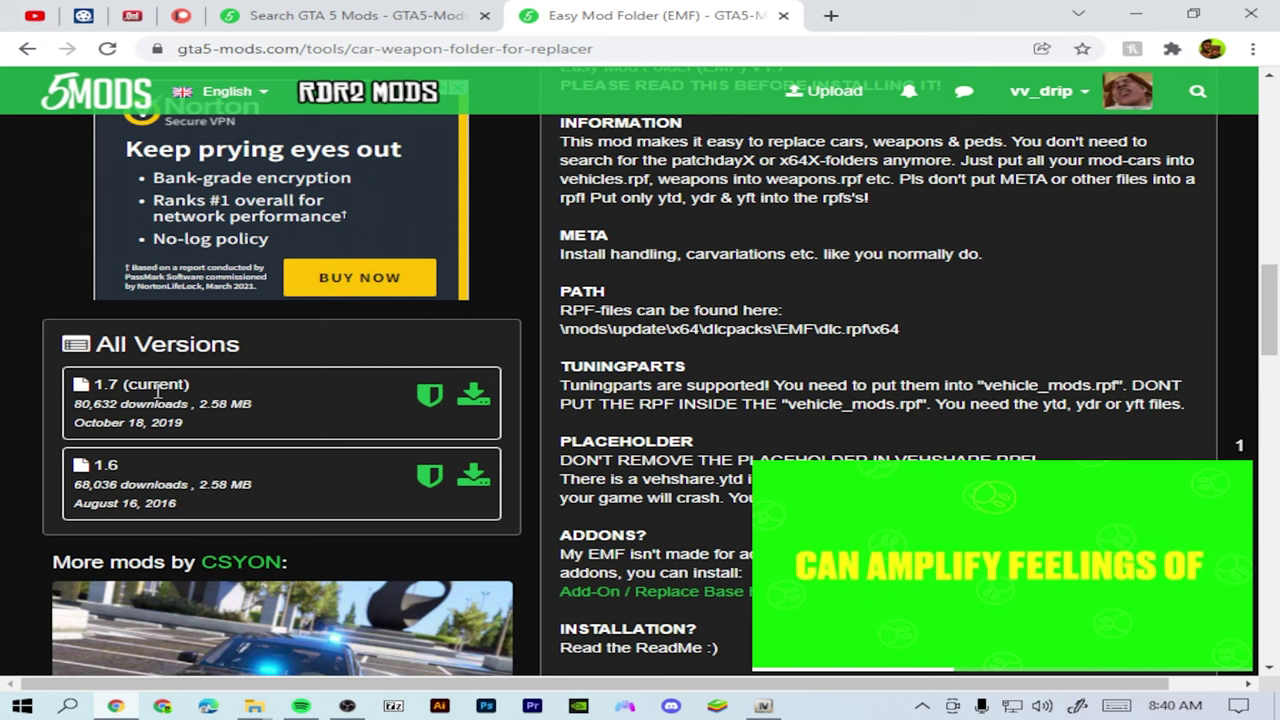
{"action": "left_click", "coordinate": [478, 400]}
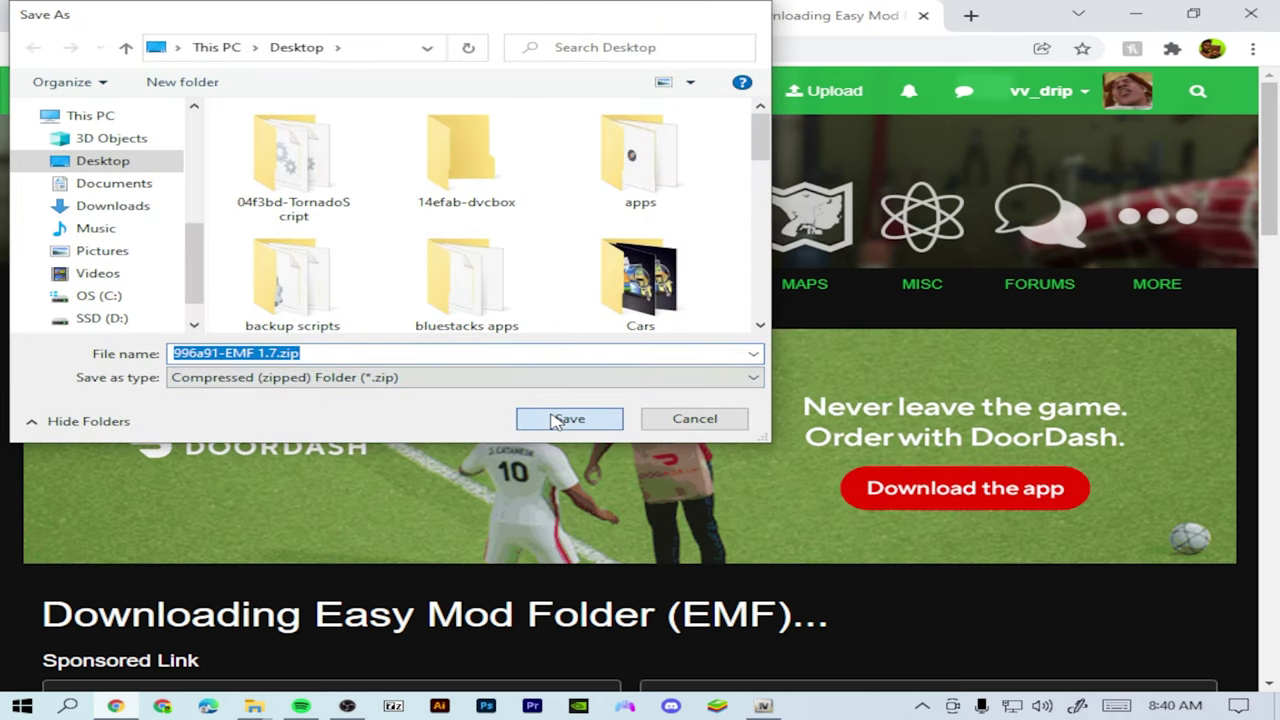
{"action": "left_click", "coordinate": [566, 419]}
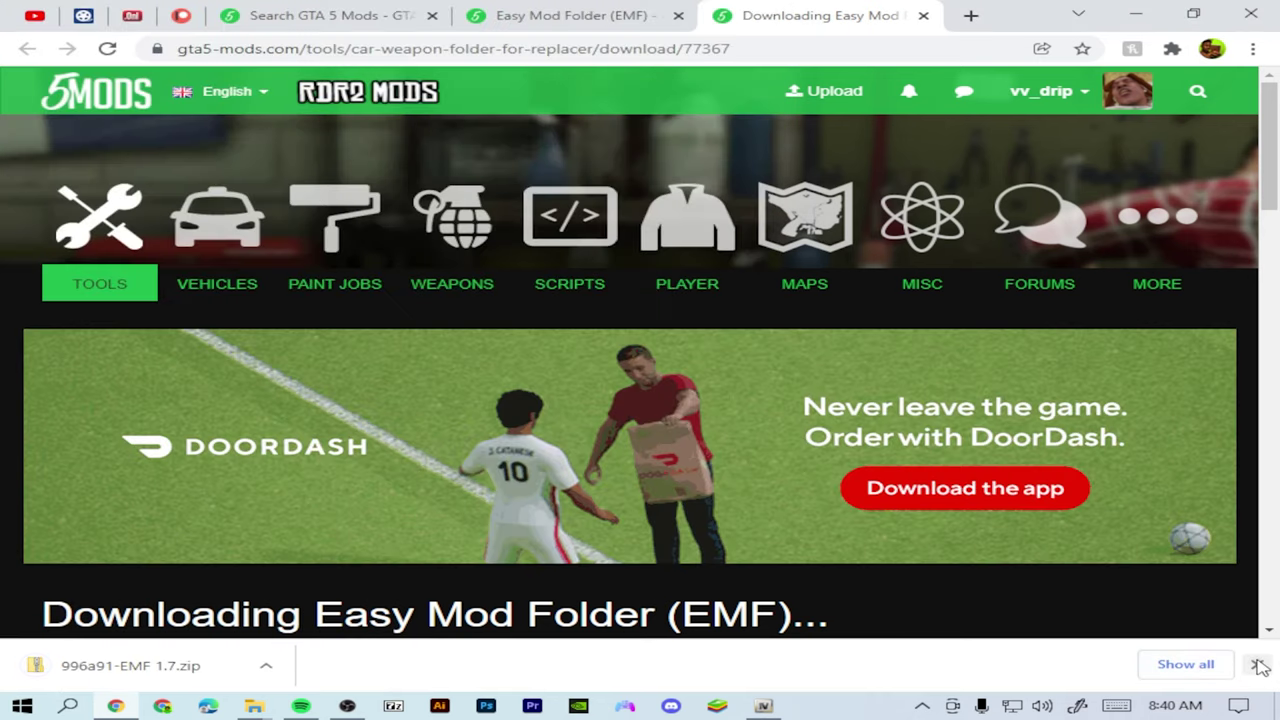
{"action": "left_click", "coordinate": [1257, 664]}
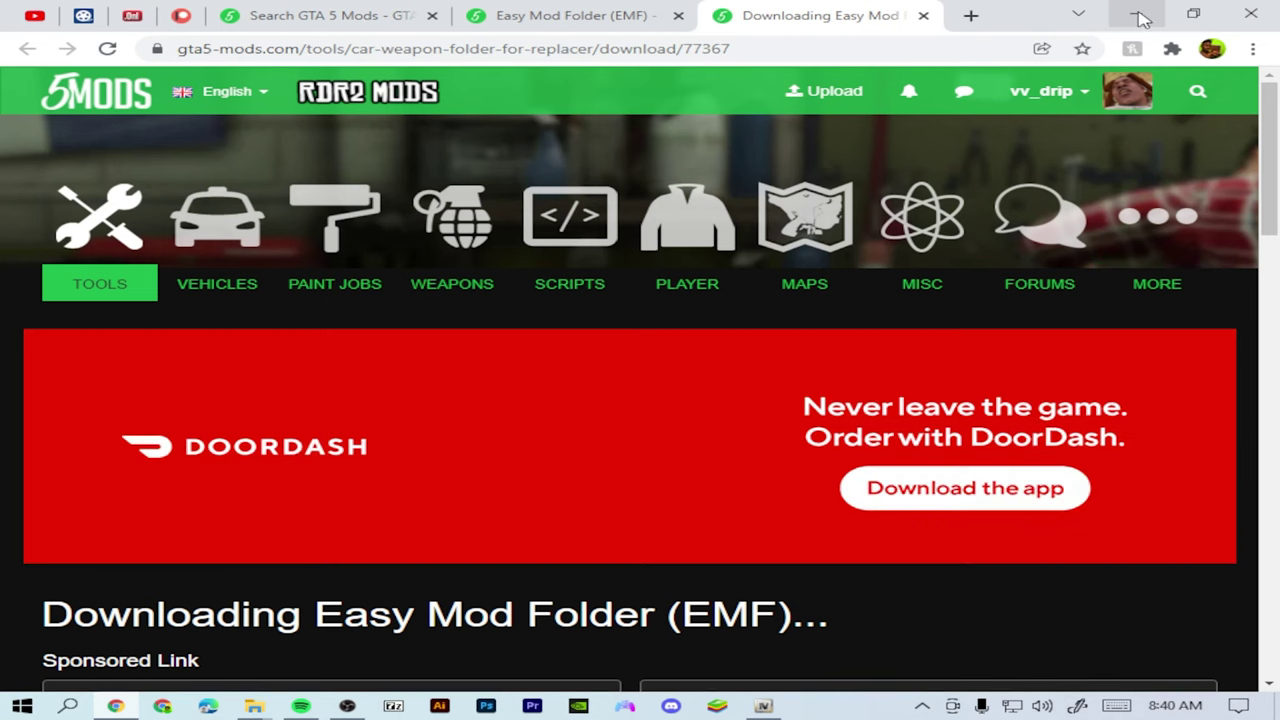
Step: Minimize the open windows and extract 996a91-EMF 1.7.zip to a folder on the desktop
{"action": "left_click", "coordinate": [1139, 15]}
{"action": "left_click", "coordinate": [1070, 210]}
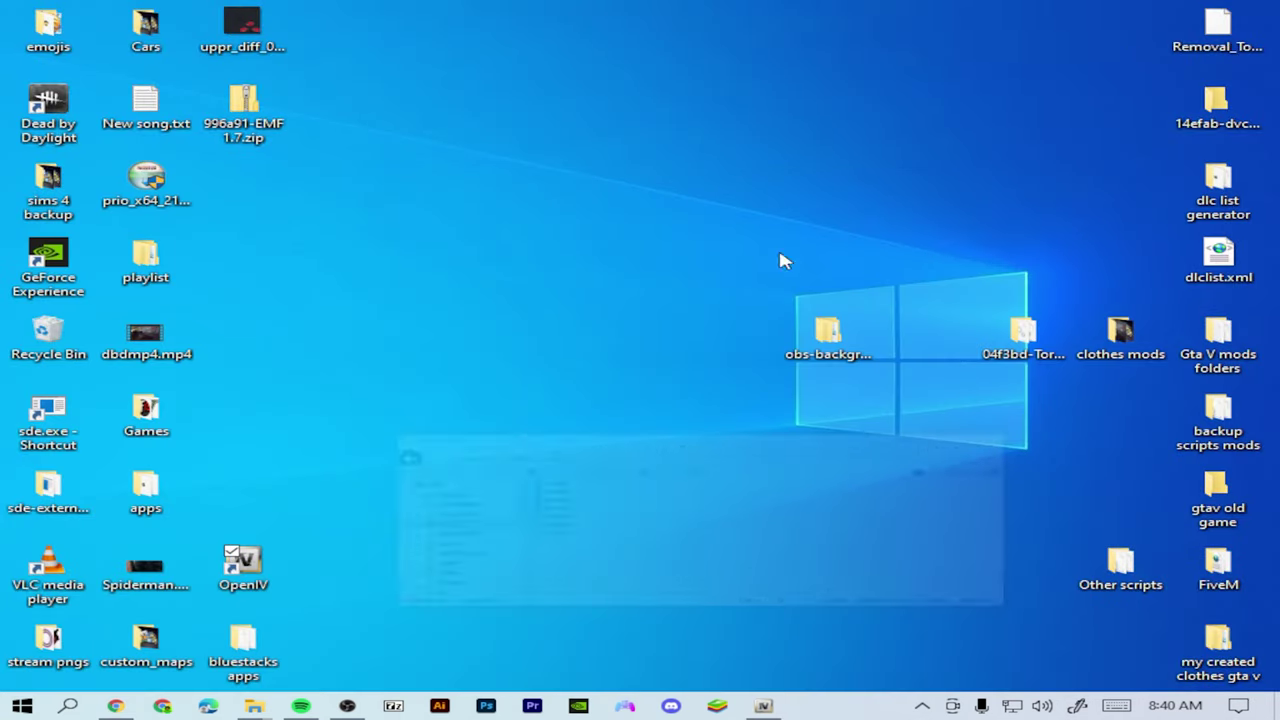
{"action": "right_click", "coordinate": [243, 108]}
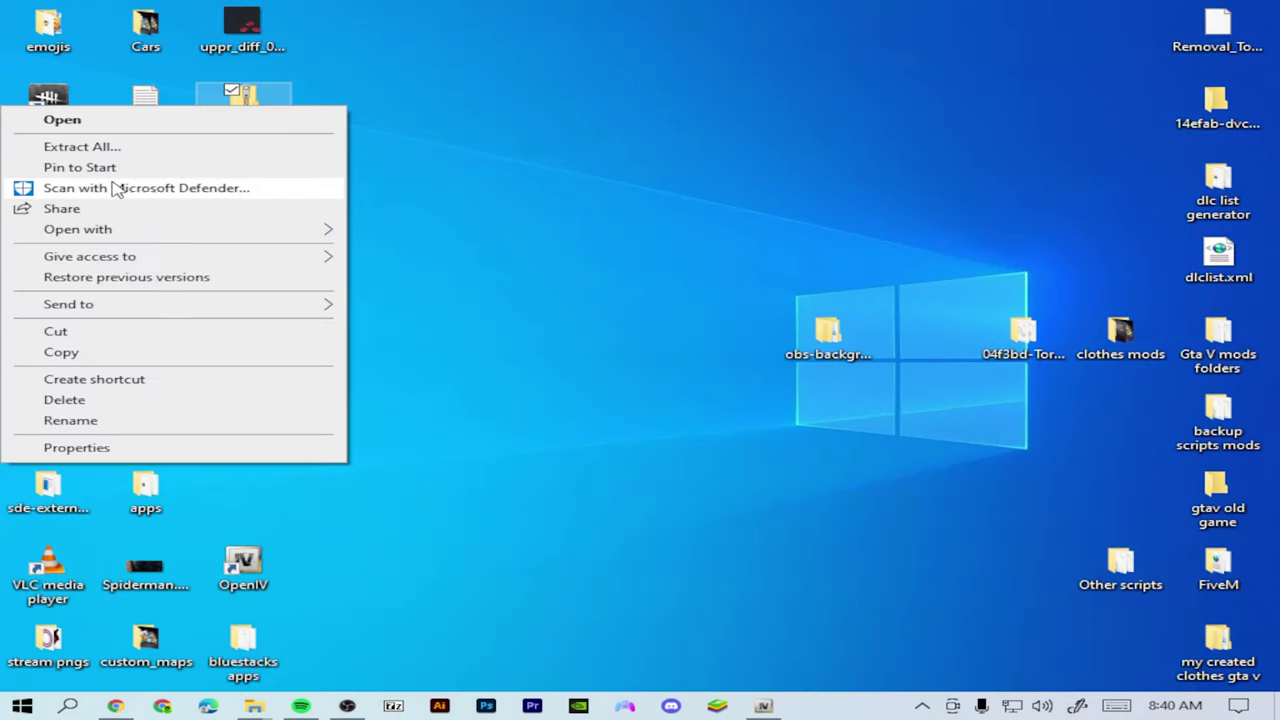
{"action": "left_click", "coordinate": [123, 150]}
{"action": "left_click", "coordinate": [858, 535]}
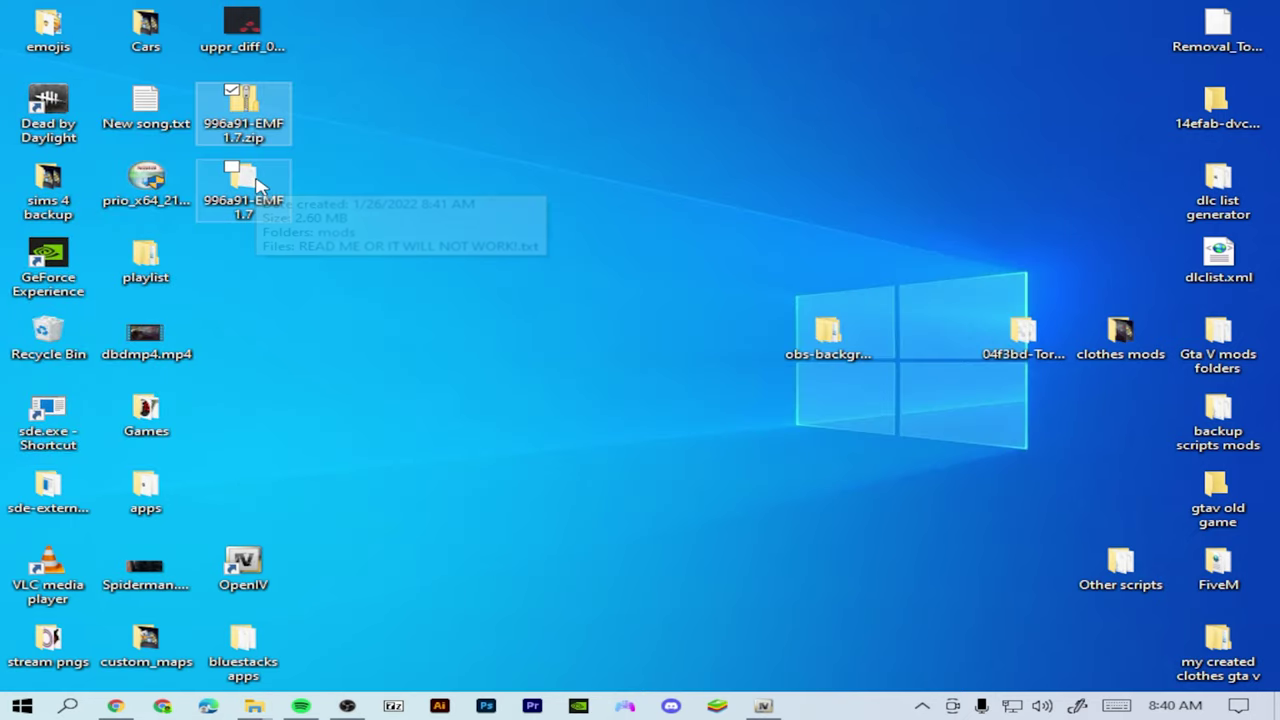
Step: Open the extracted 996a91-EMF 1.7 folder and read the installation section of READ ME OR IT WILL NOT WORK!.txt
{"action": "left_click", "coordinate": [258, 185]}
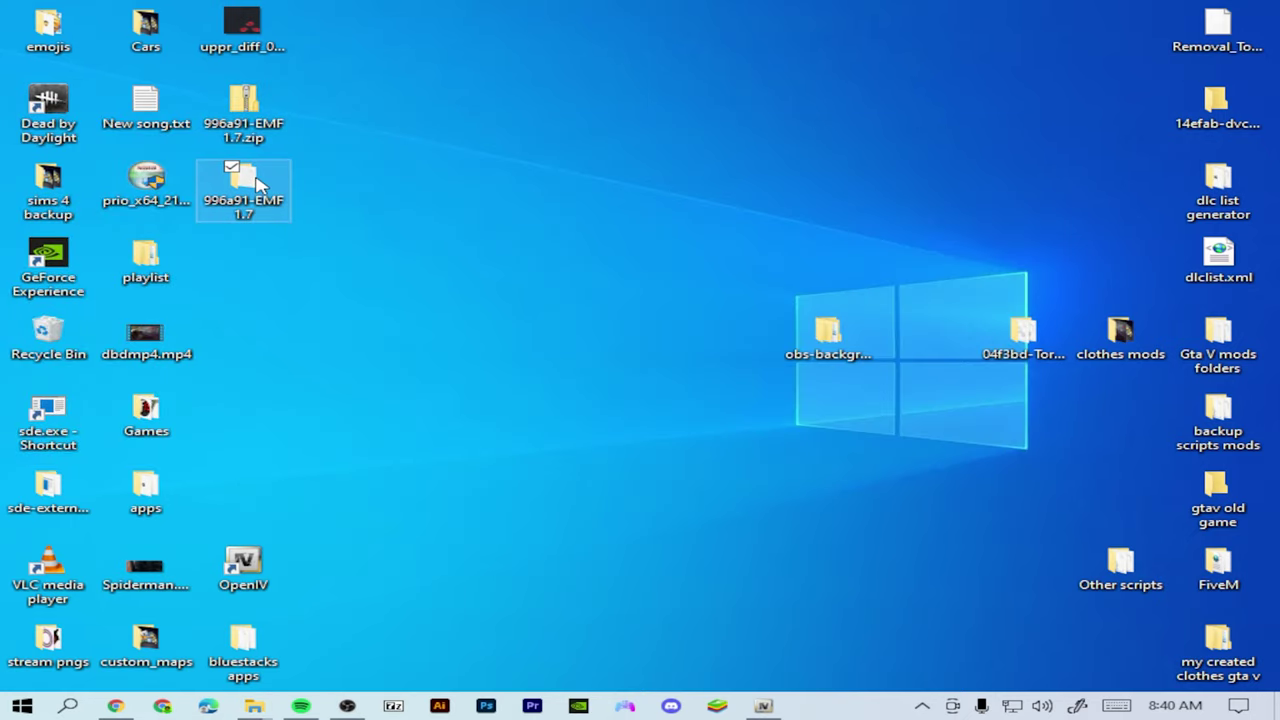
{"action": "double_click", "coordinate": [255, 195]}
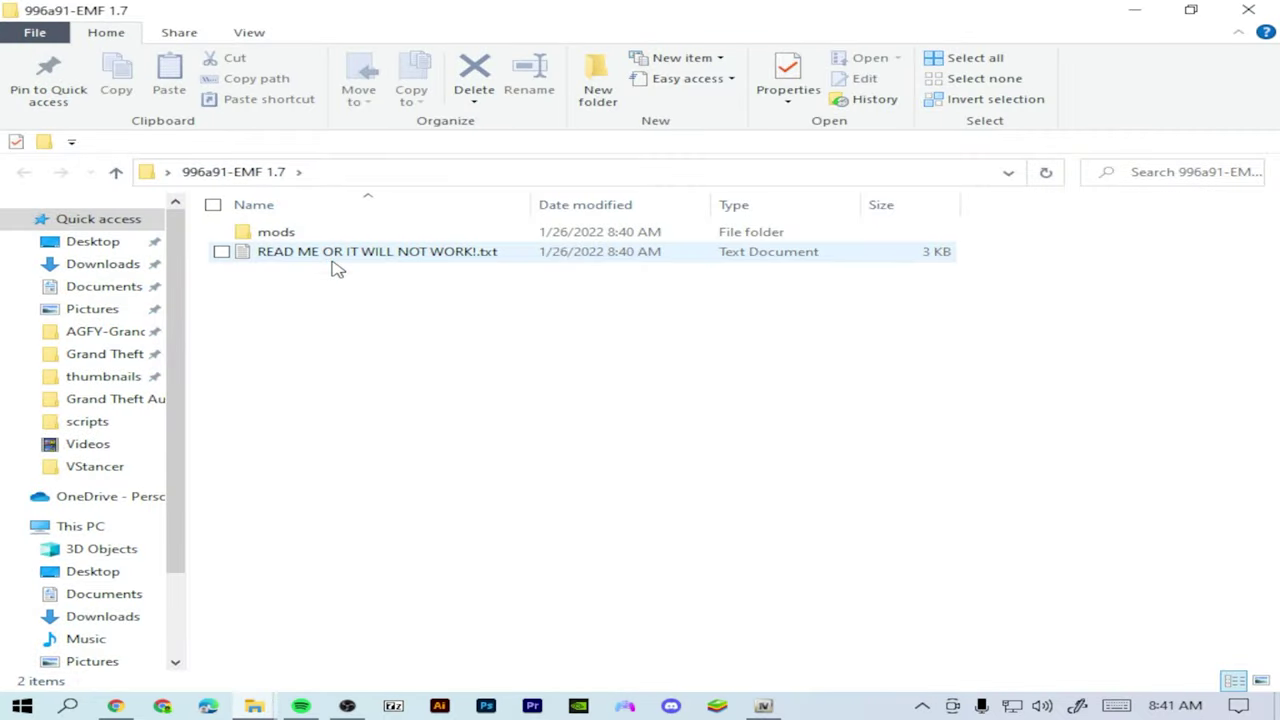
{"action": "left_click", "coordinate": [333, 255]}
{"action": "double_click", "coordinate": [335, 257]}
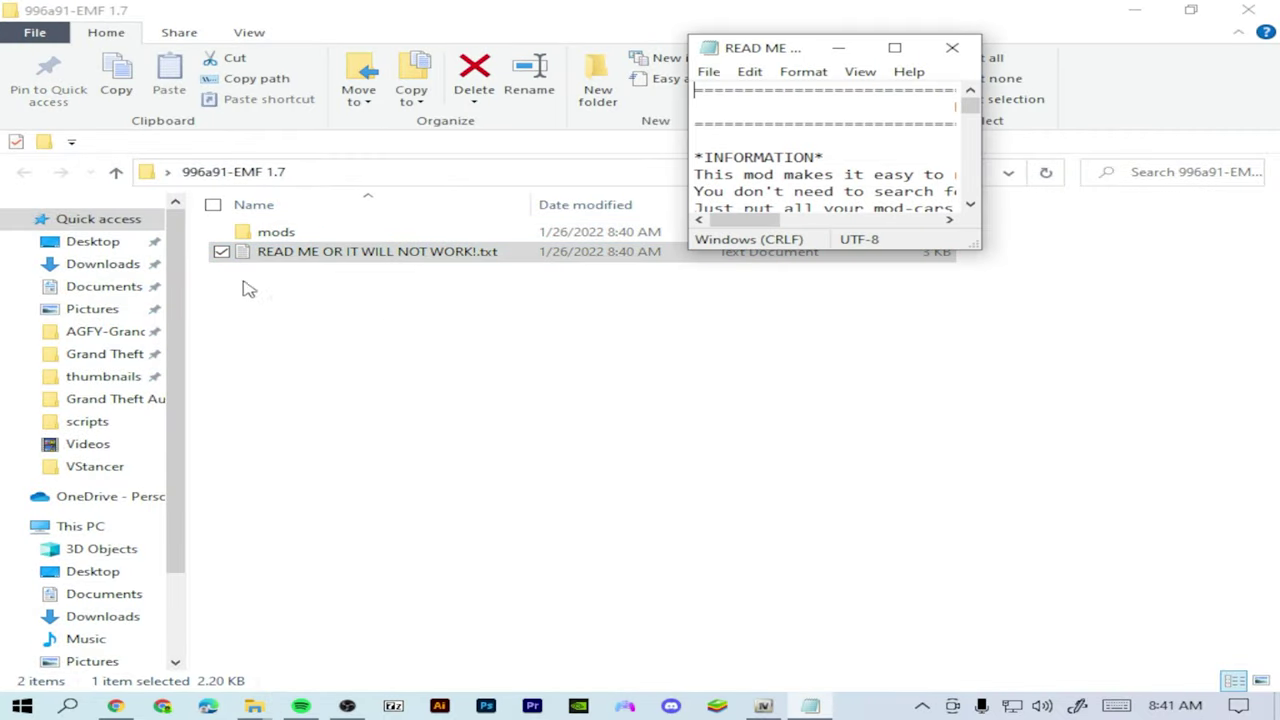
{"action": "left_click", "coordinate": [893, 48]}
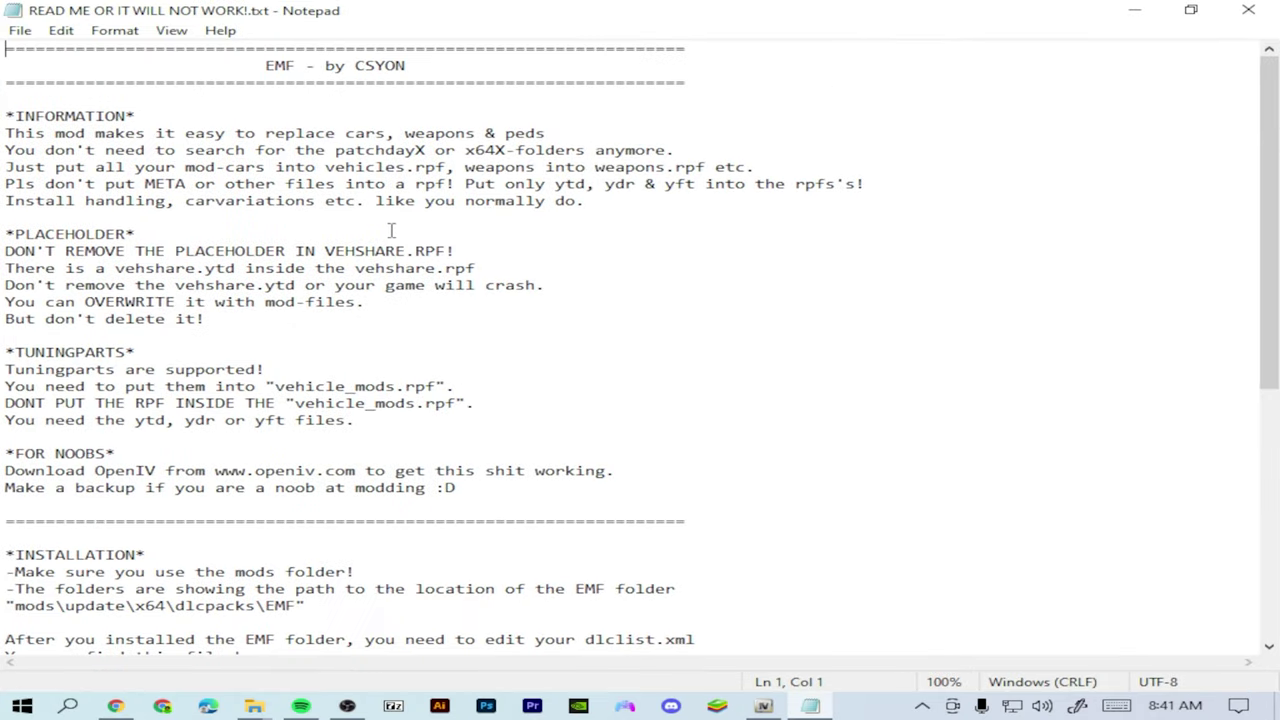
{"action": "scroll", "coordinate": [78, 152], "scroll_direction": "down", "scroll_amount": 3}
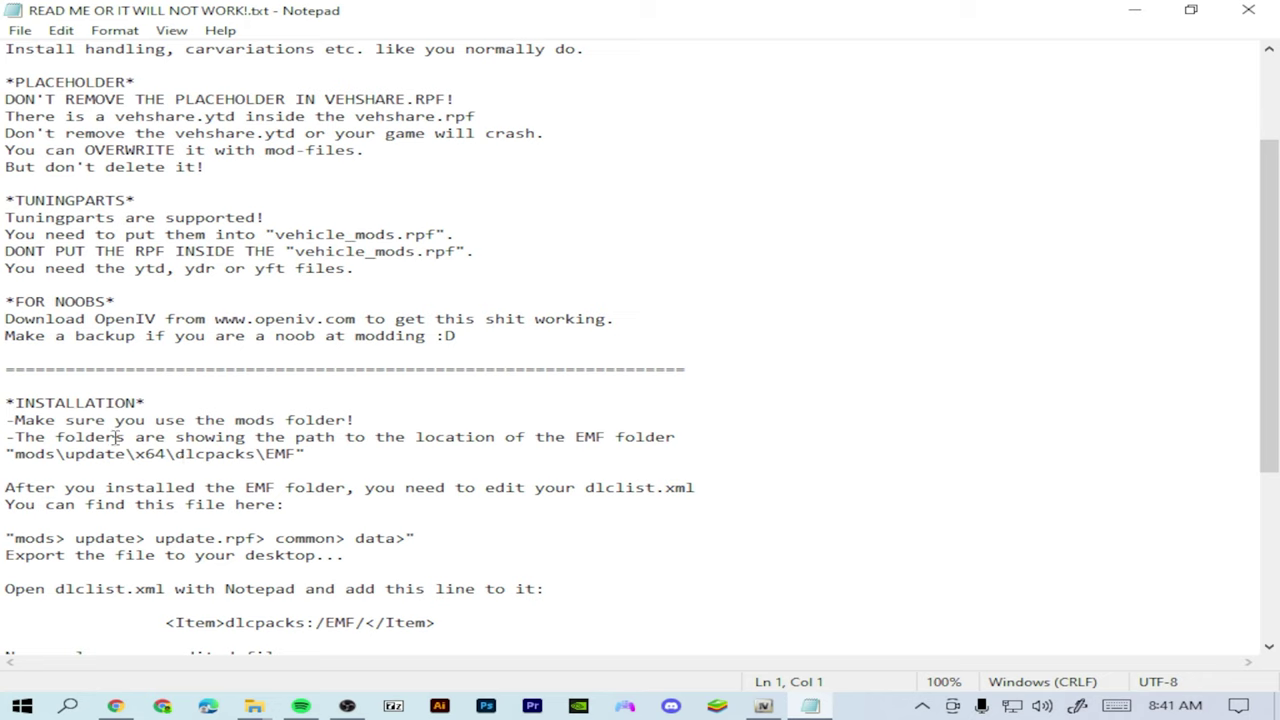
Step: Switch to OpenIV and open the dlcpacks folder under mods > update > x64
{"action": "left_click", "coordinate": [770, 707]}
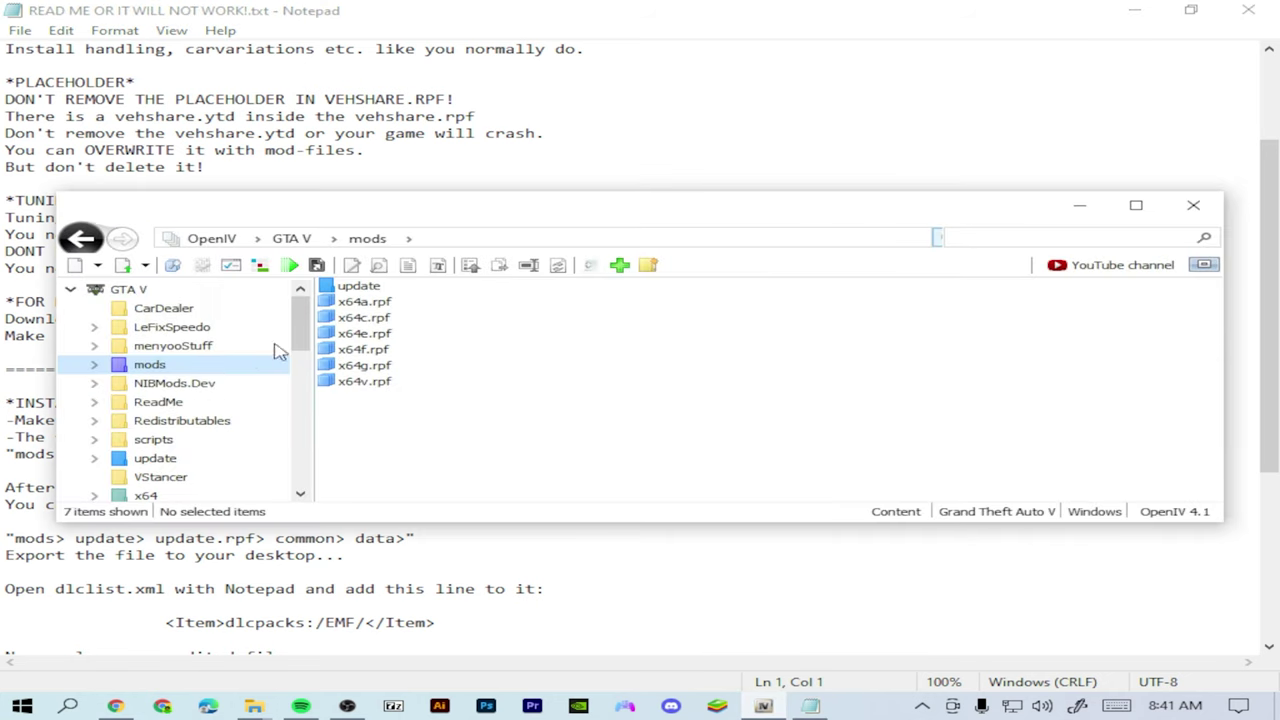
{"action": "double_click", "coordinate": [378, 289]}
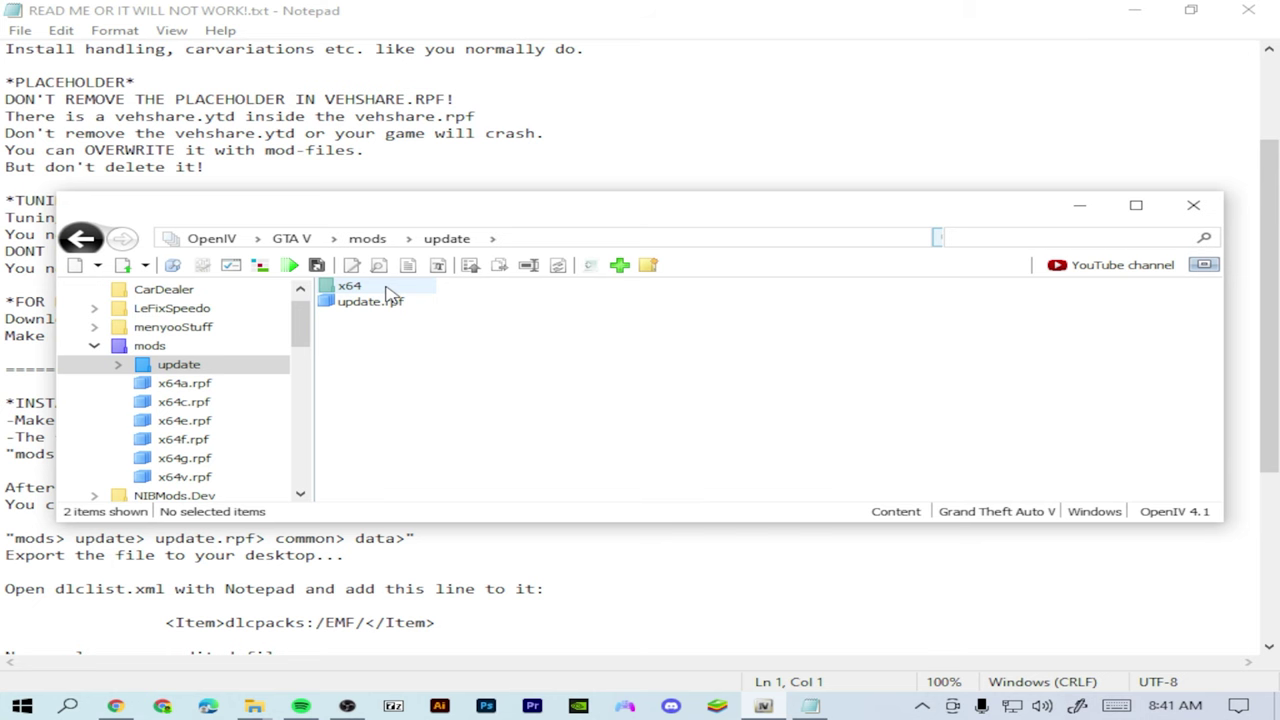
{"action": "double_click", "coordinate": [390, 289]}
{"action": "double_click", "coordinate": [386, 303]}
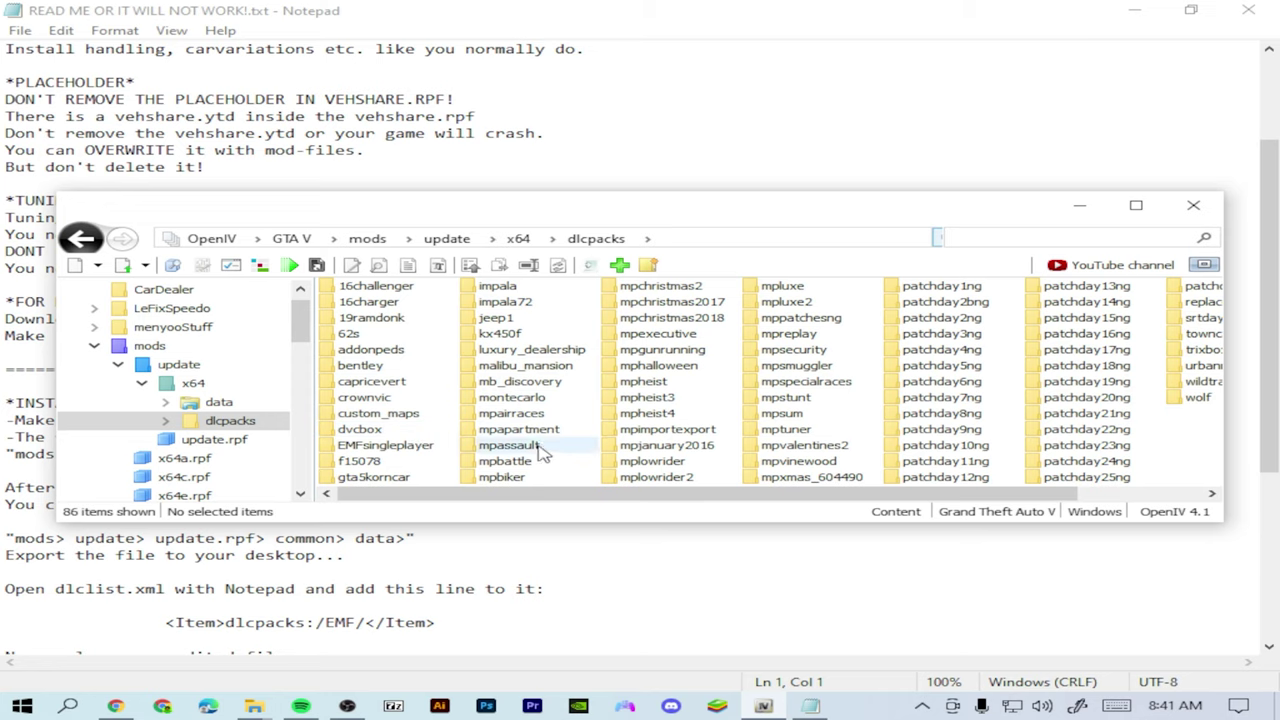
Step: Examine the x64 contents of dlc.rpf in the EMFsingleplayer folder and return to dlcpacks
{"action": "left_click", "coordinate": [408, 448]}
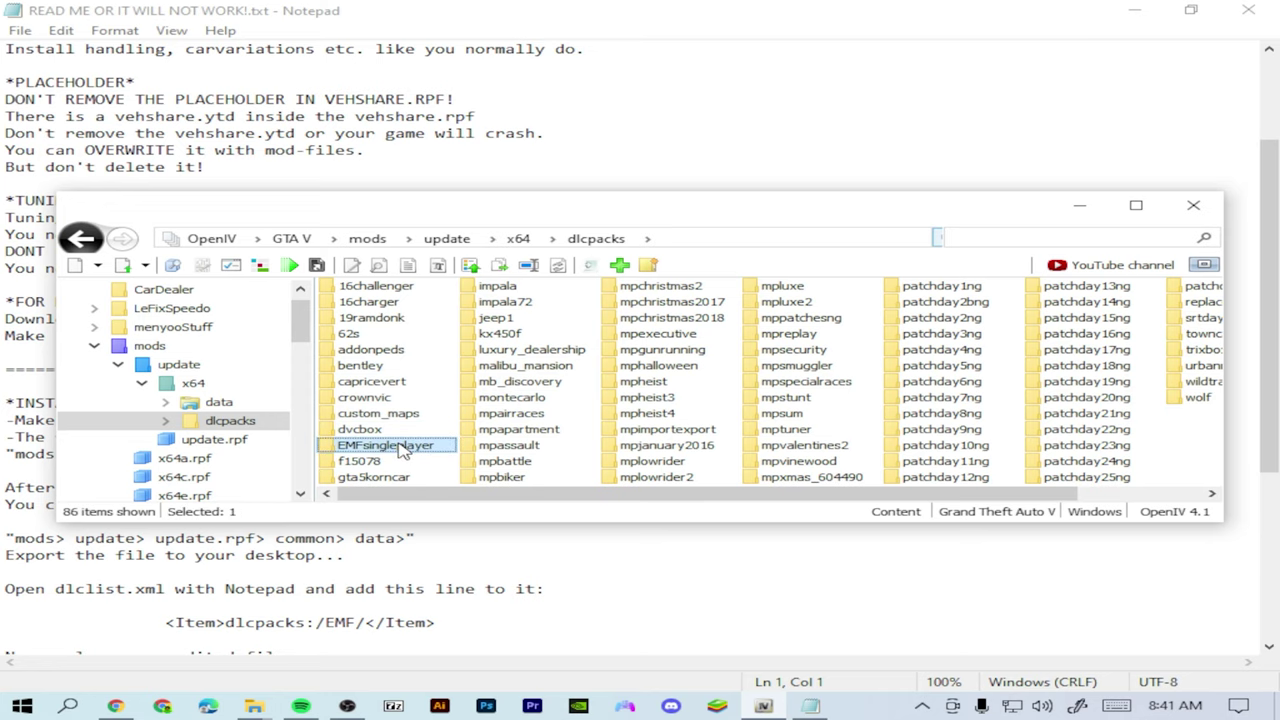
{"action": "double_click", "coordinate": [400, 452]}
{"action": "double_click", "coordinate": [400, 290]}
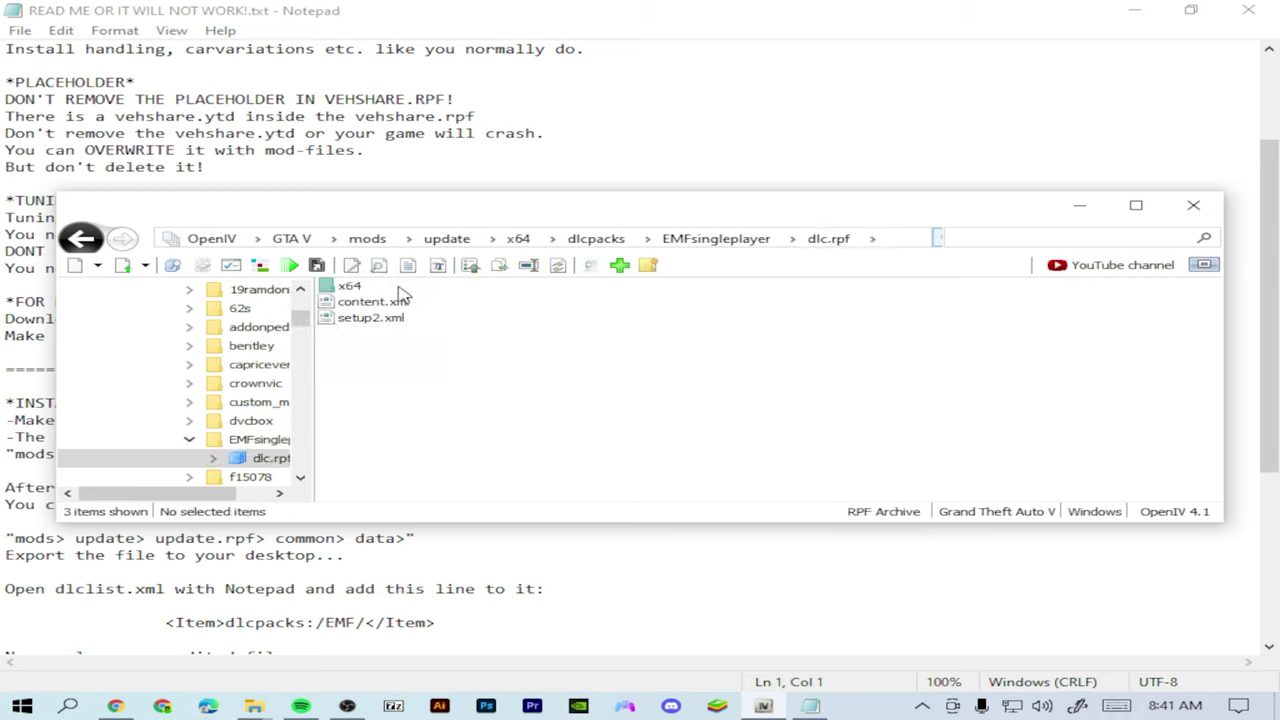
{"action": "double_click", "coordinate": [407, 289]}
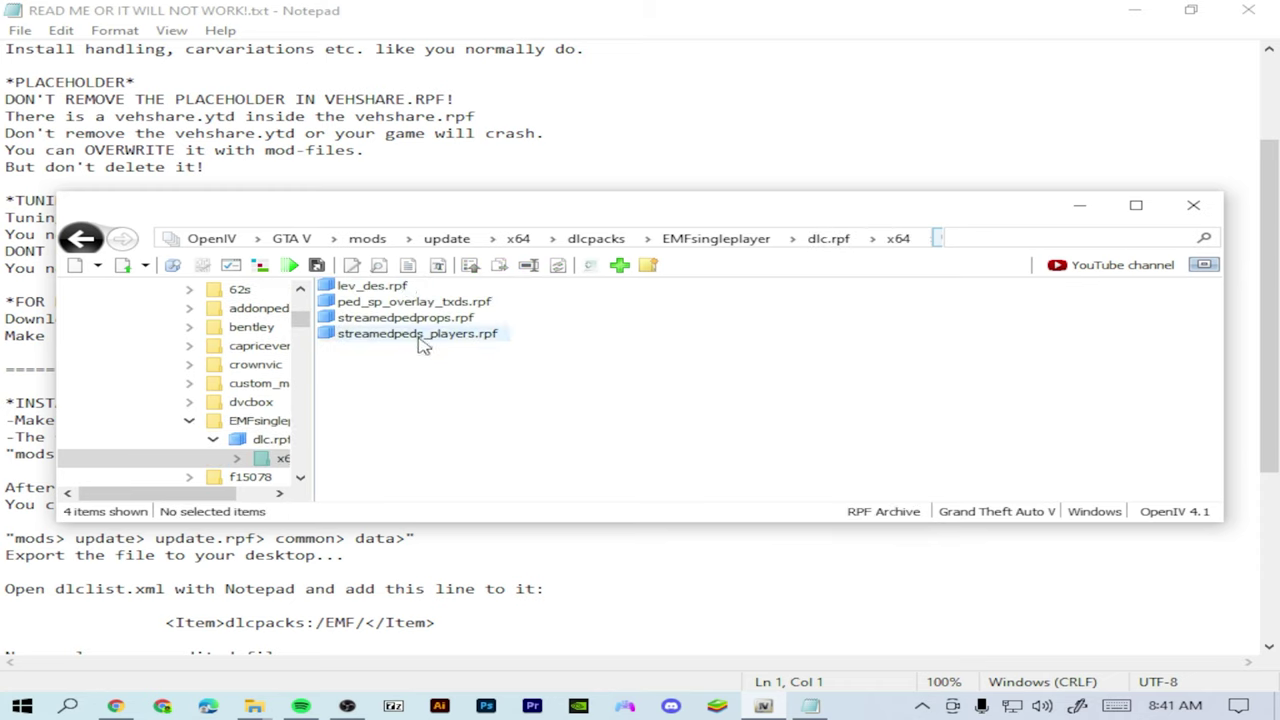
{"action": "left_click", "coordinate": [84, 240]}
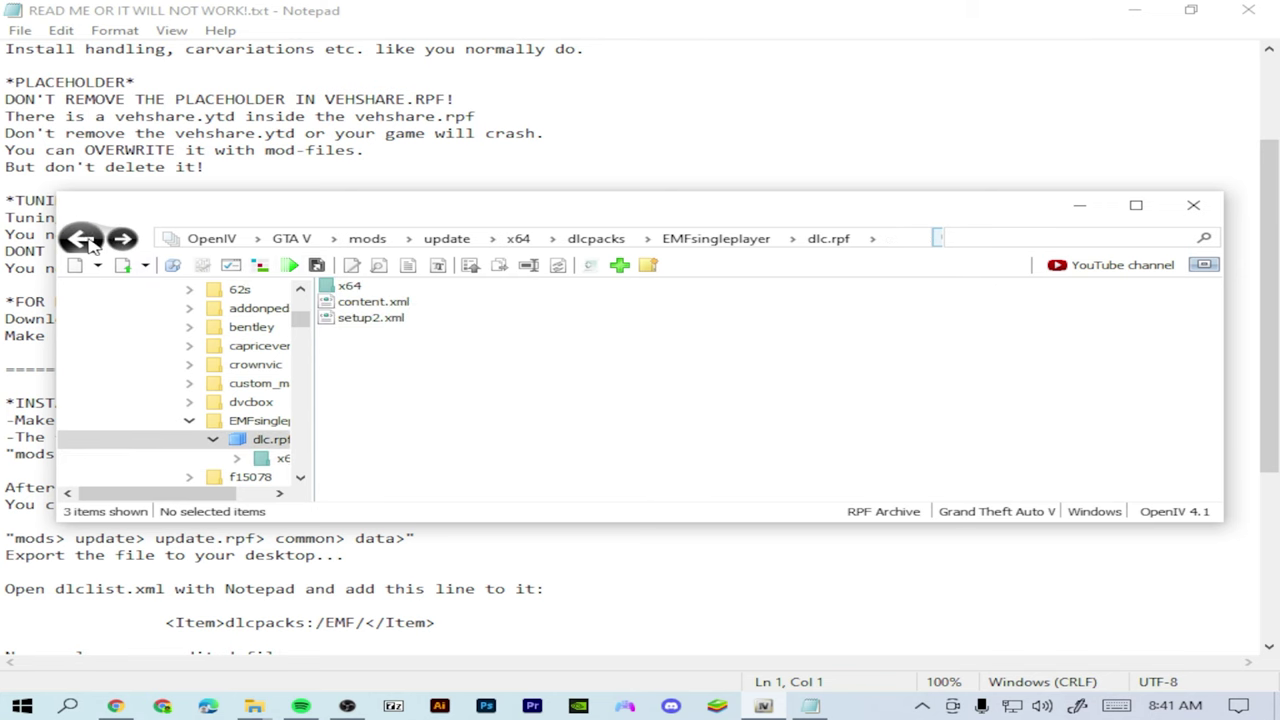
{"action": "left_click", "coordinate": [86, 242]}
{"action": "left_click", "coordinate": [86, 242]}
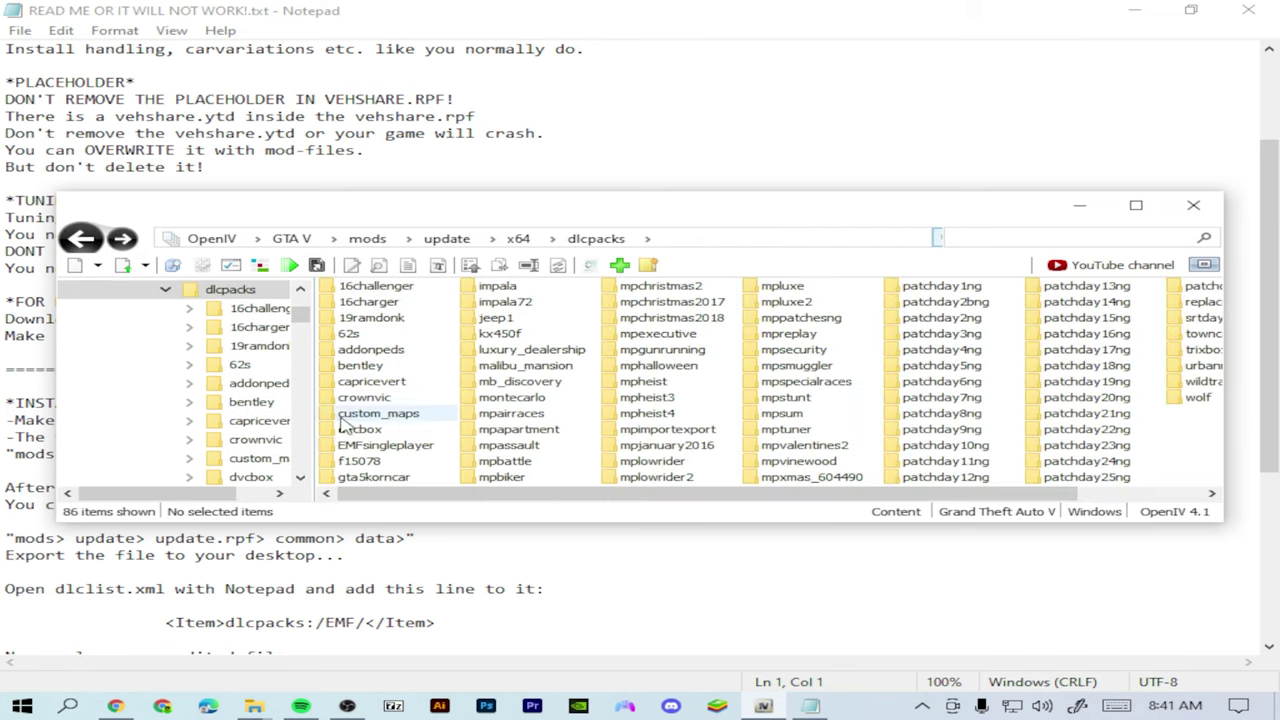
Step: Reopen the x64 folder inside EMFsingleplayer's dlc.rpf to view its clothing archives
{"action": "double_click", "coordinate": [385, 447]}
{"action": "left_click", "coordinate": [382, 295]}
{"action": "double_click", "coordinate": [385, 293]}
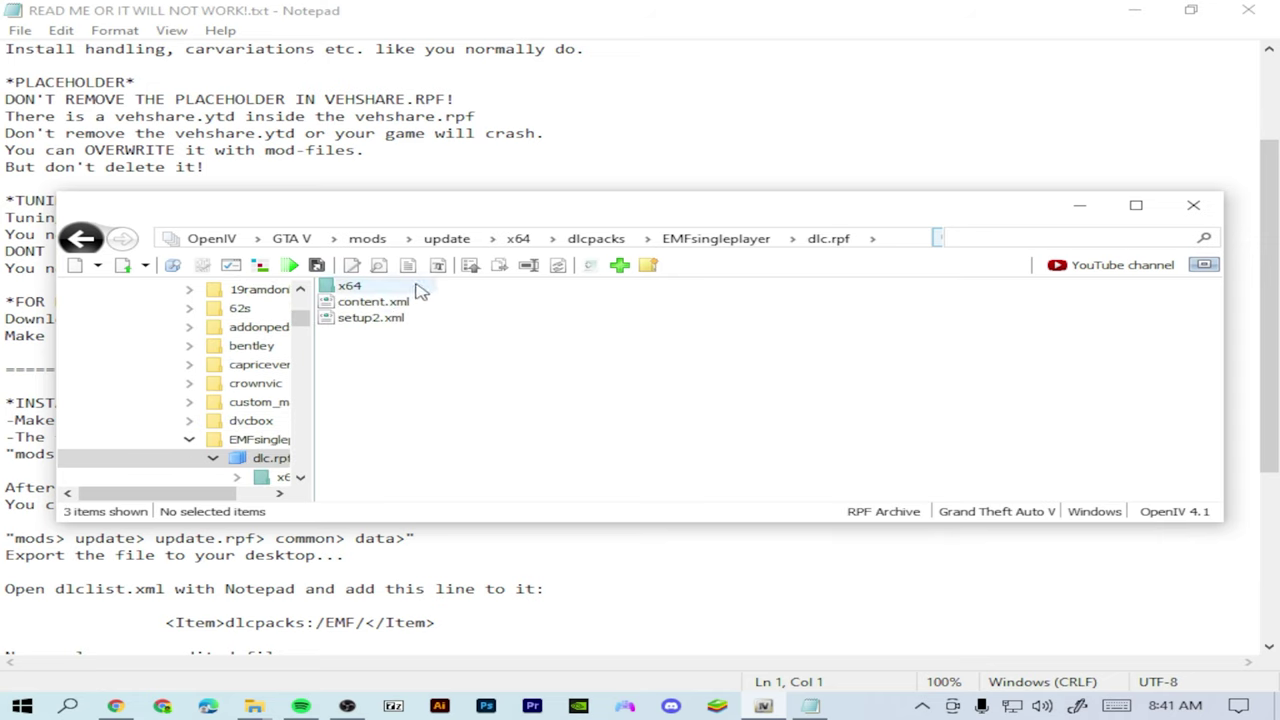
{"action": "double_click", "coordinate": [418, 288]}
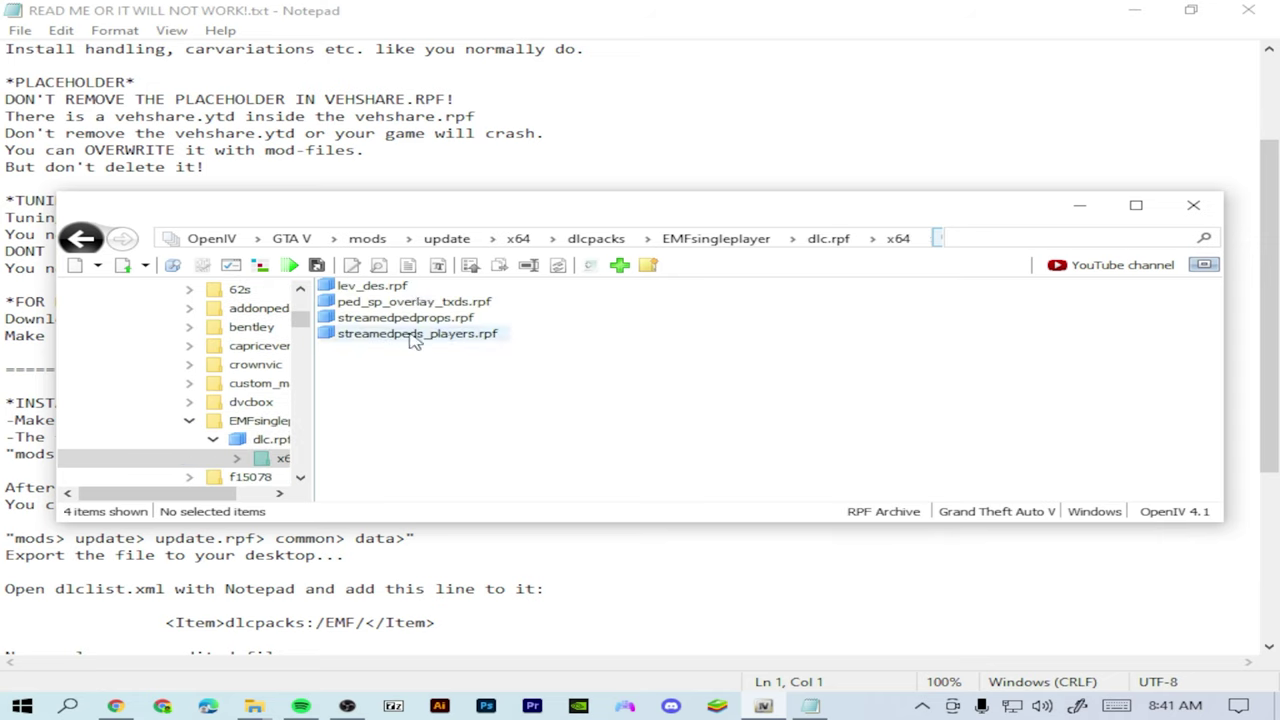
Step: Open the player_one folder in streamedpeds_players.rpf and view the uppr clothing files at the end of its list
{"action": "double_click", "coordinate": [467, 340]}
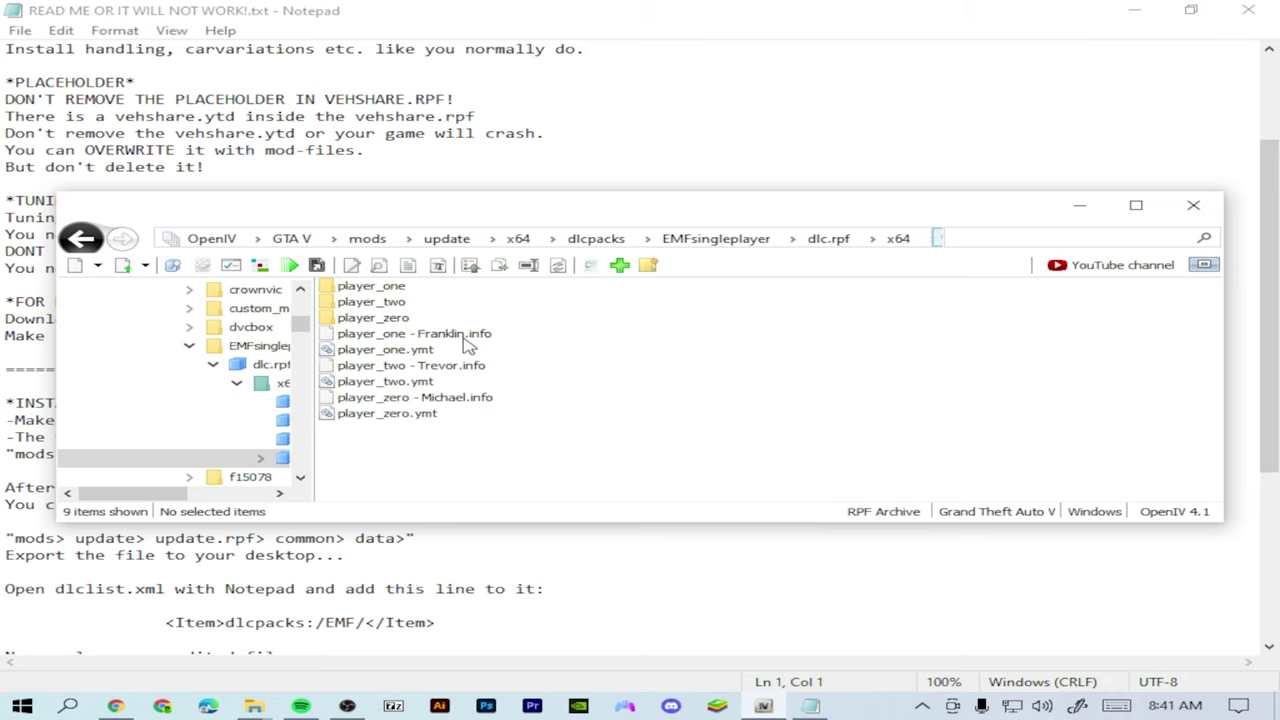
{"action": "double_click", "coordinate": [418, 288]}
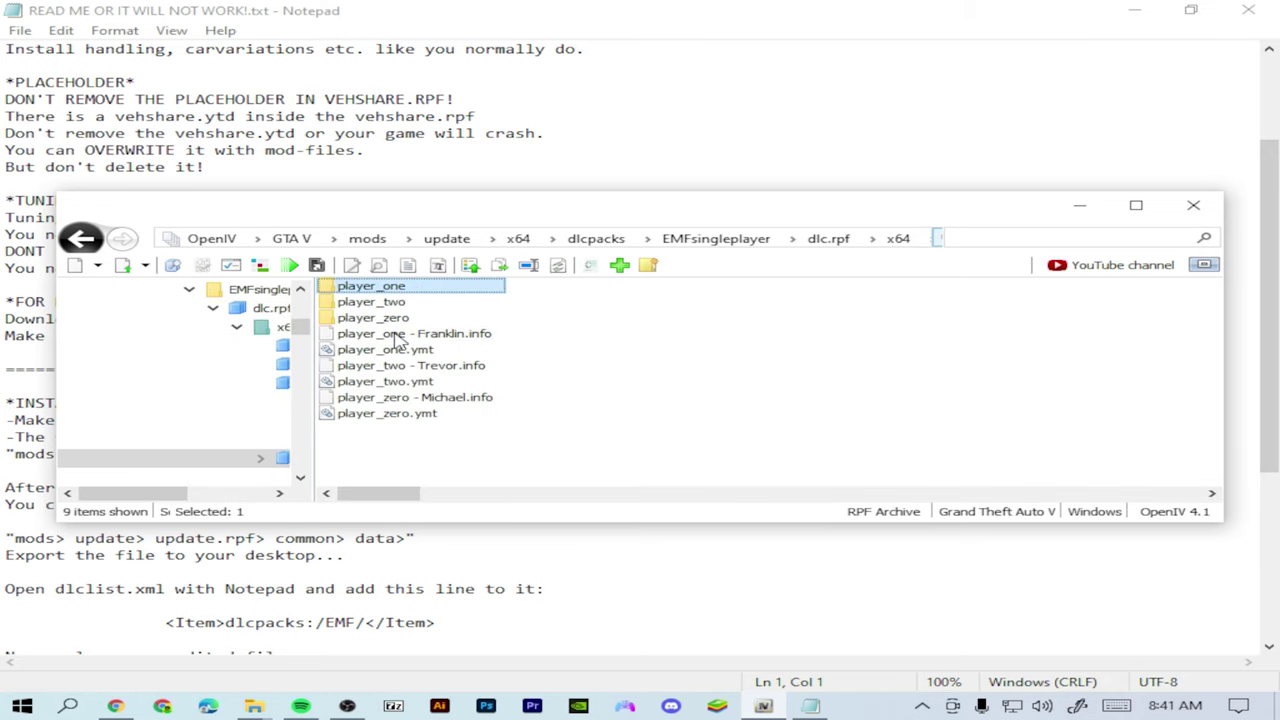
{"action": "scroll", "coordinate": [400, 357], "scroll_direction": "right", "scroll_amount": 10}
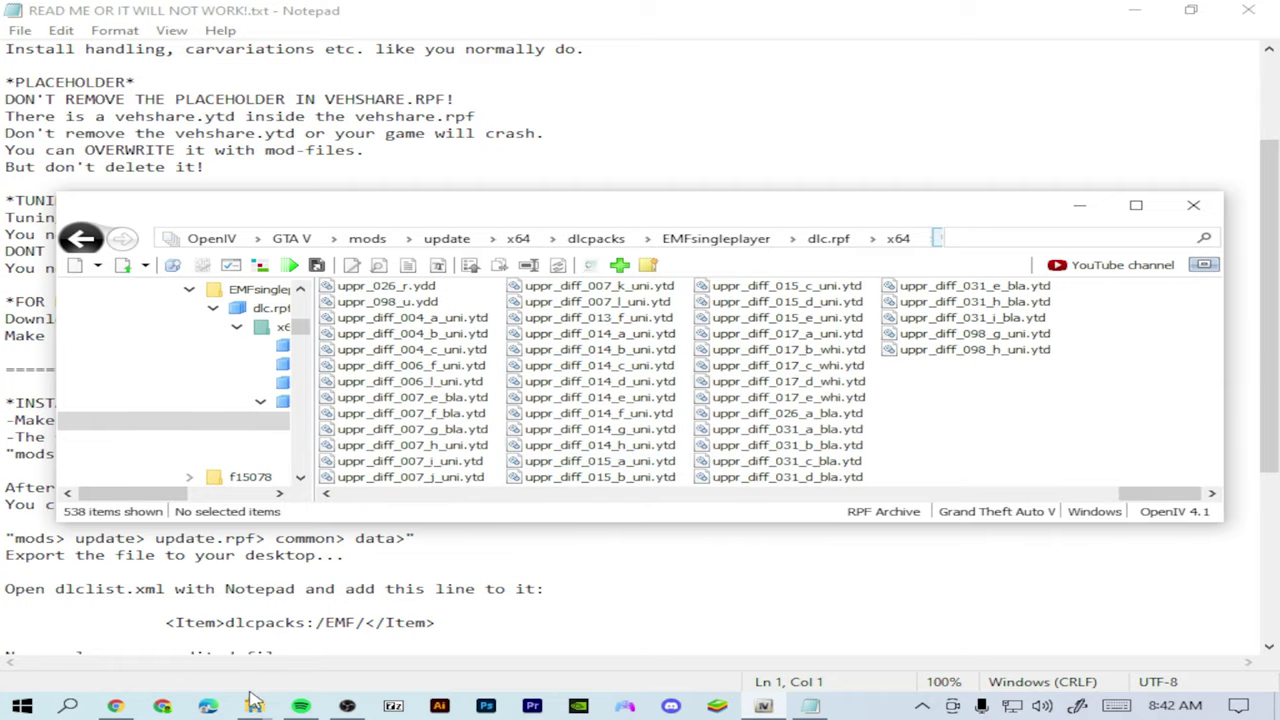
Step: Clear the windows covering the desktop and try to bring uppr_diff_010_a_uni.png into the open player_one folder in OpenIV
{"action": "left_click", "coordinate": [1157, 16]}
{"action": "left_click", "coordinate": [1135, 12]}
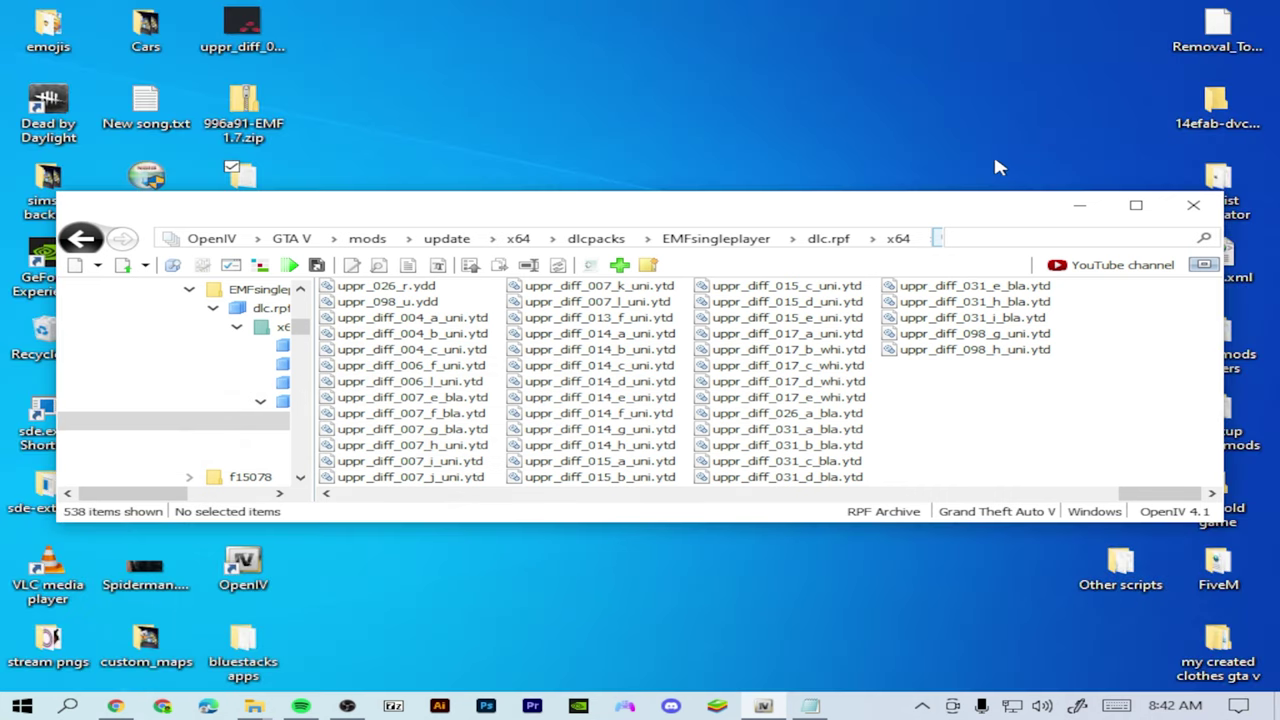
{"action": "left_click_drag", "start_coordinate": [370, 215], "coordinate": [375, 271]}
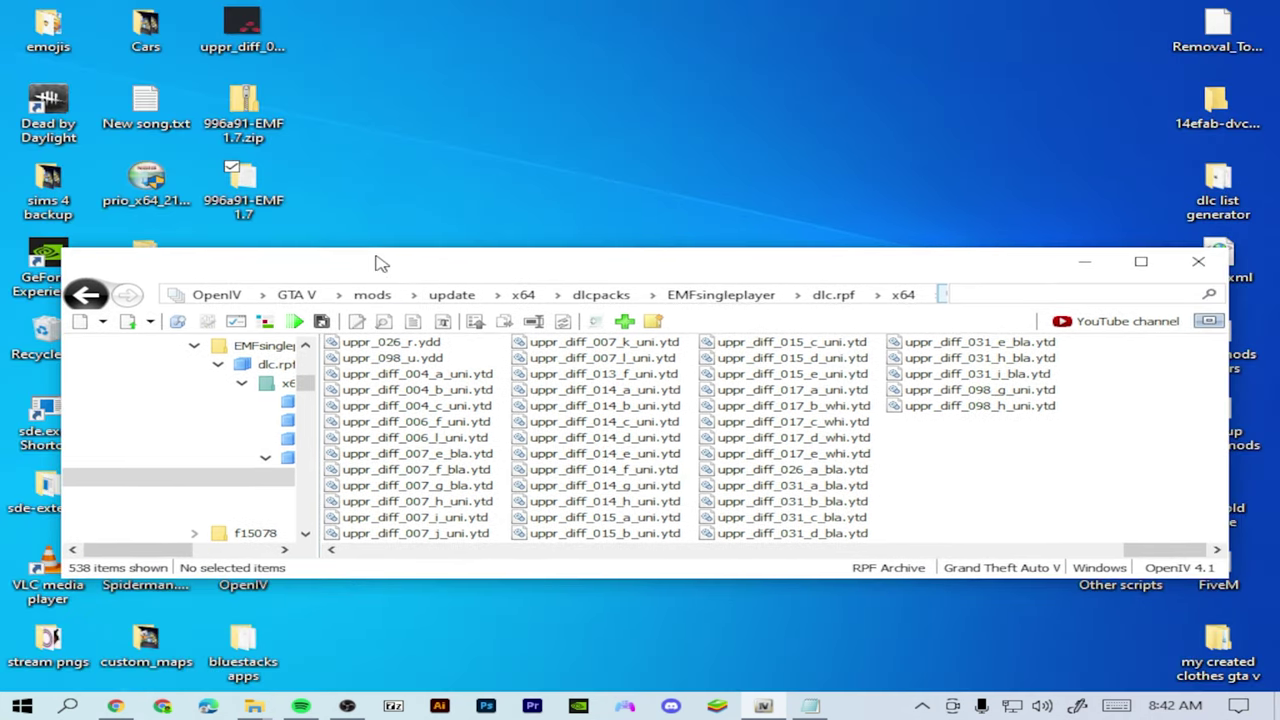
{"action": "left_click_drag", "start_coordinate": [250, 32], "coordinate": [922, 300]}
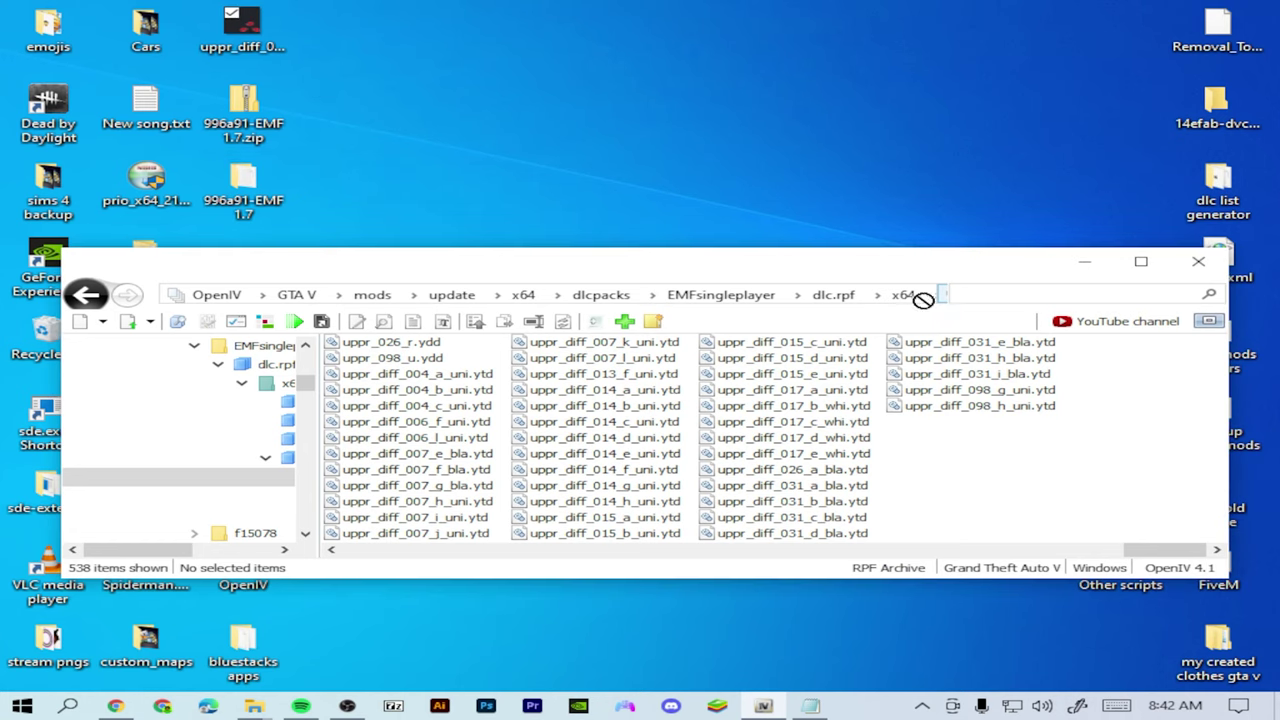
{"action": "left_click_drag", "start_coordinate": [977, 478], "coordinate": [250, 35]}
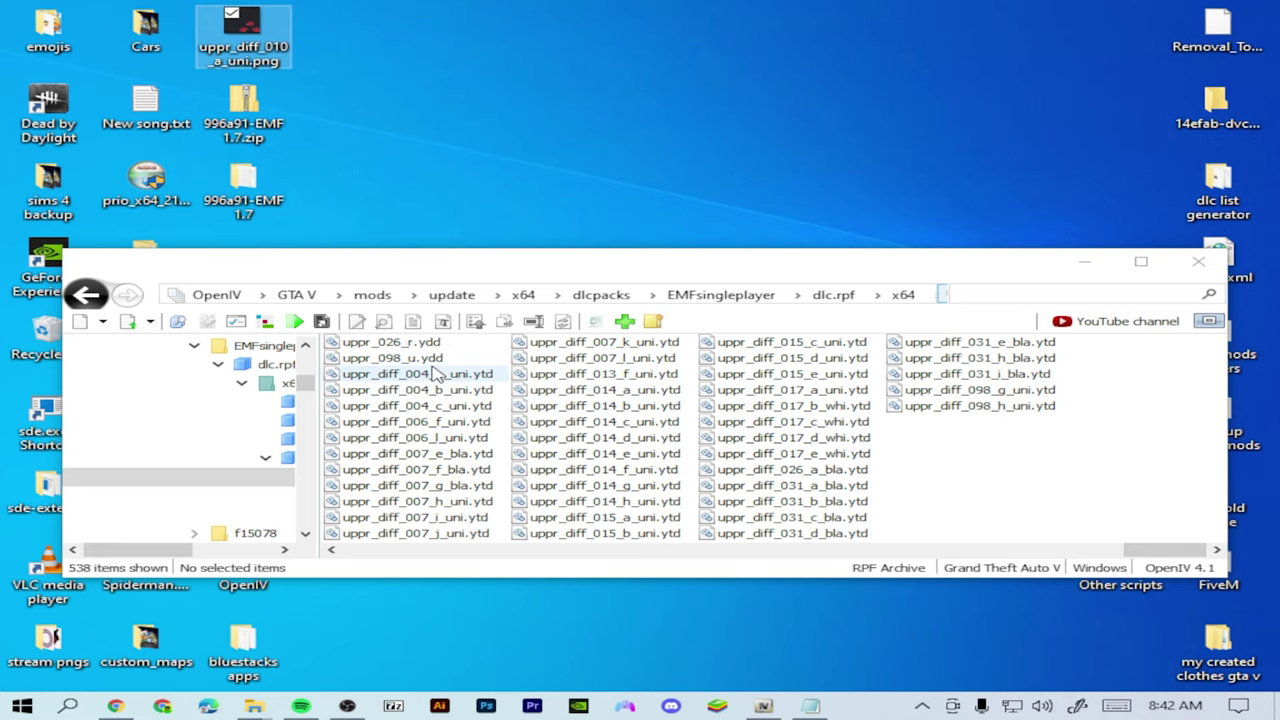
Step: Go back out of the EMFsingleplayer archive and dlcpacks to the mods > update > x64 folder
{"action": "left_click", "coordinate": [90, 296]}
{"action": "left_click", "coordinate": [88, 296]}
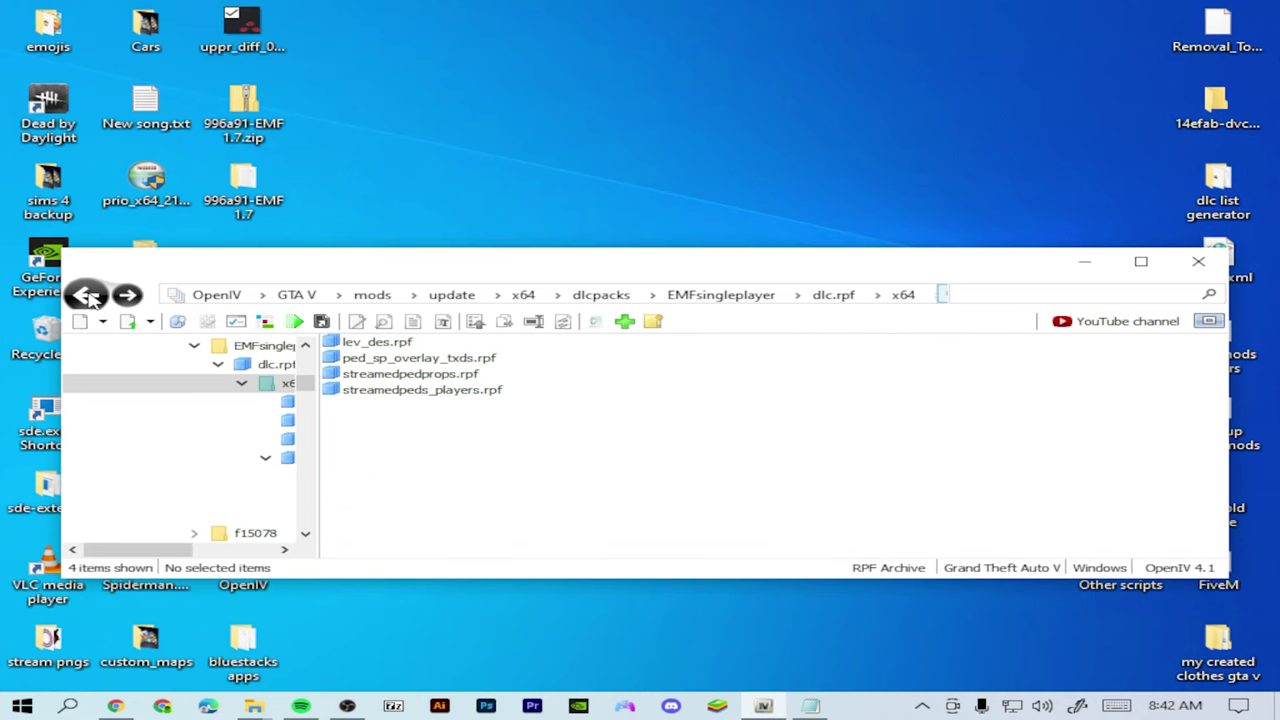
{"action": "left_click", "coordinate": [88, 296]}
{"action": "left_click", "coordinate": [88, 296]}
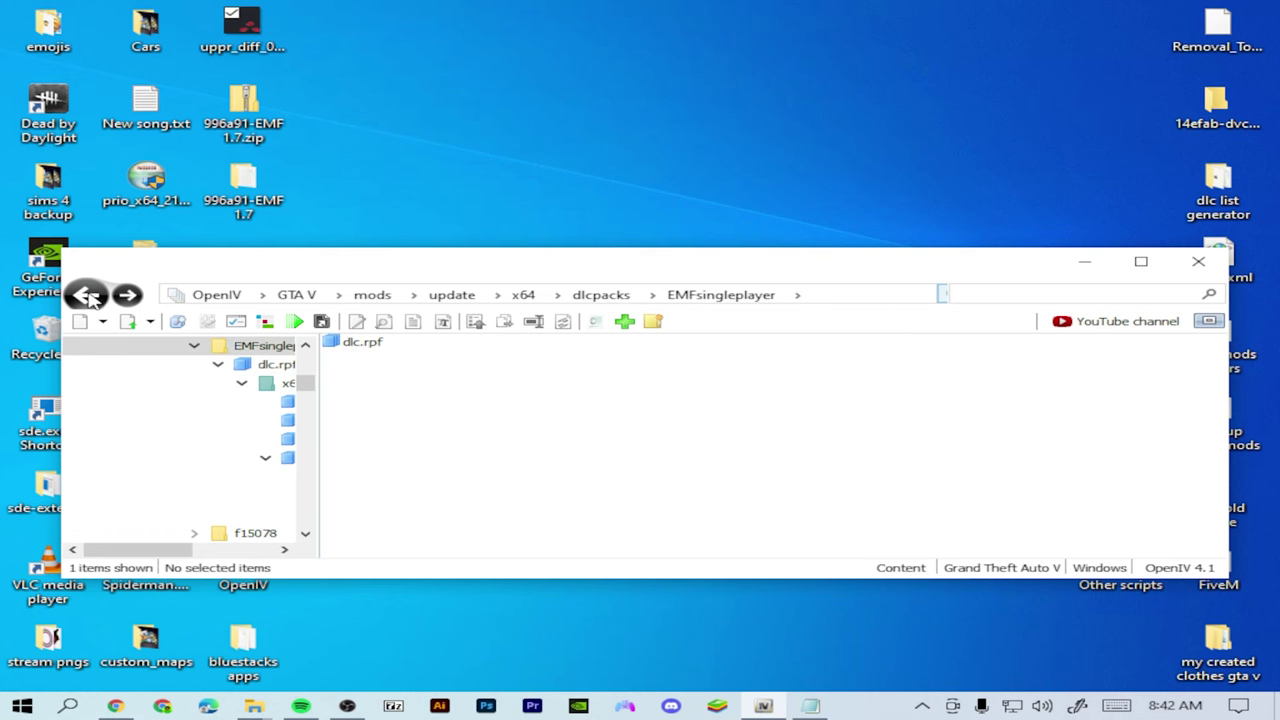
{"action": "left_click", "coordinate": [88, 296]}
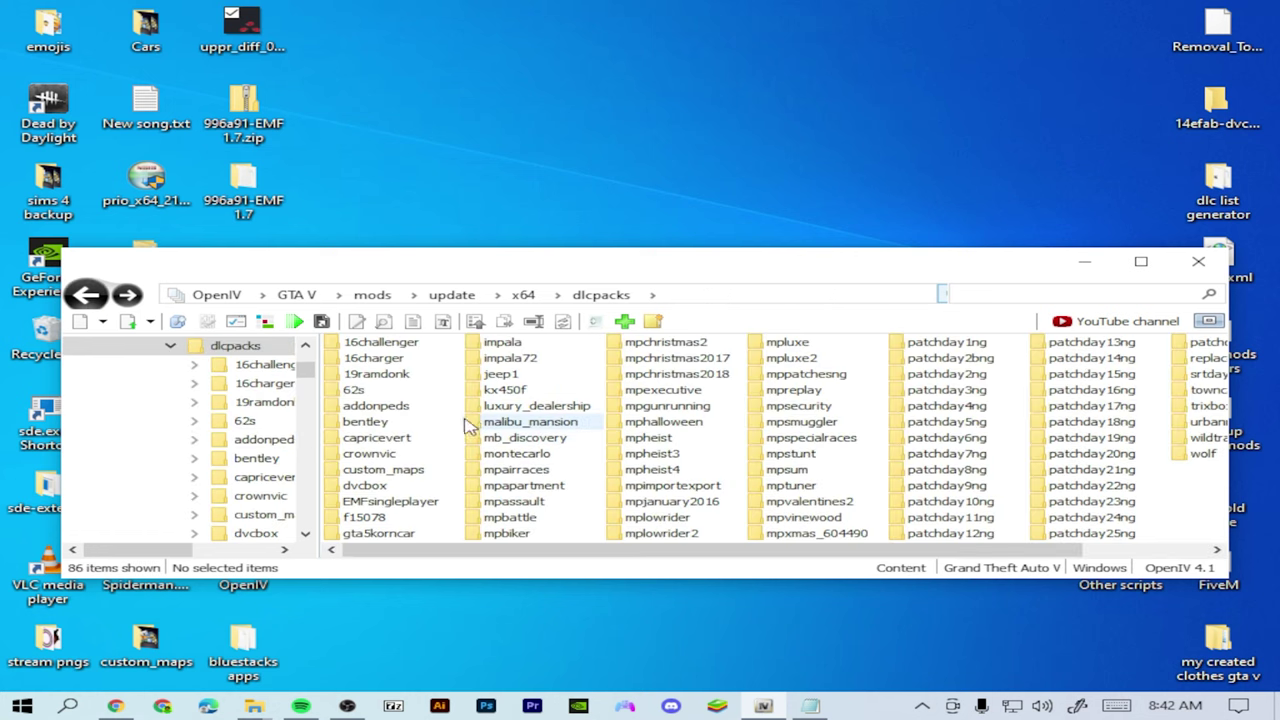
{"action": "left_click", "coordinate": [88, 296]}
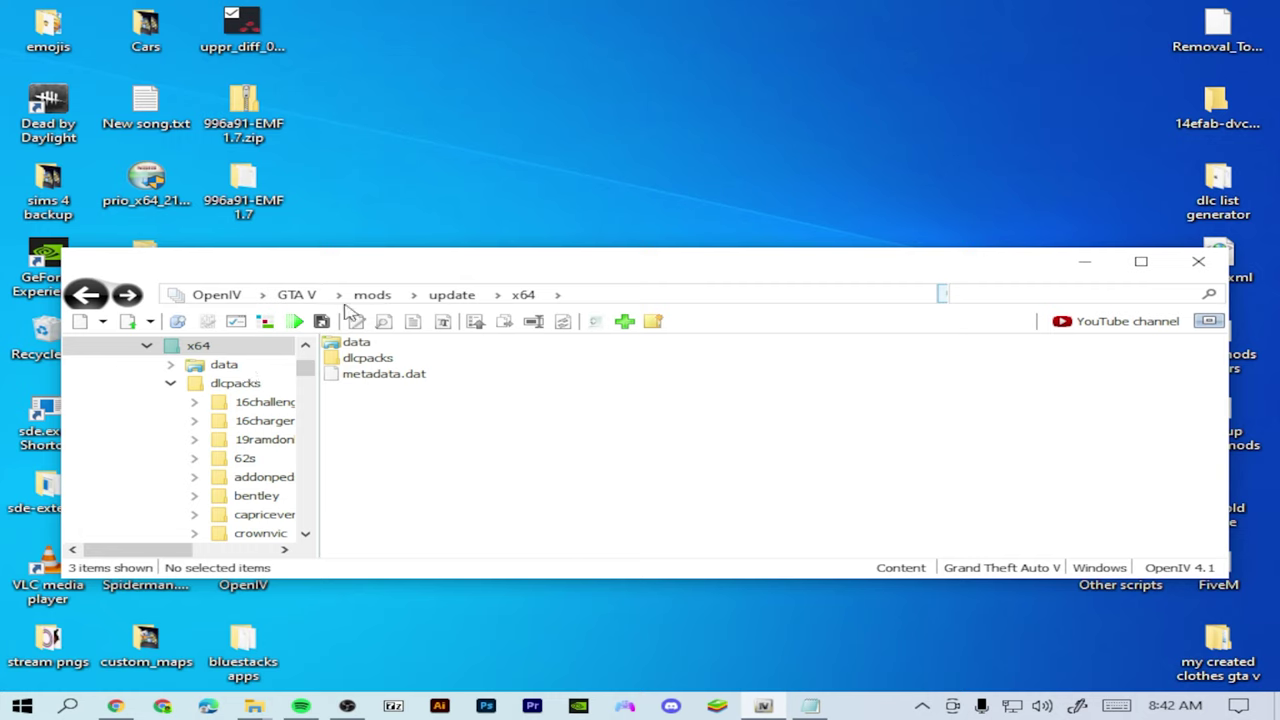
Step: Switch to the Akatsuki folder in File Explorer, read the instructions in Read Me.txt, and close the file
{"action": "left_click", "coordinate": [256, 705]}
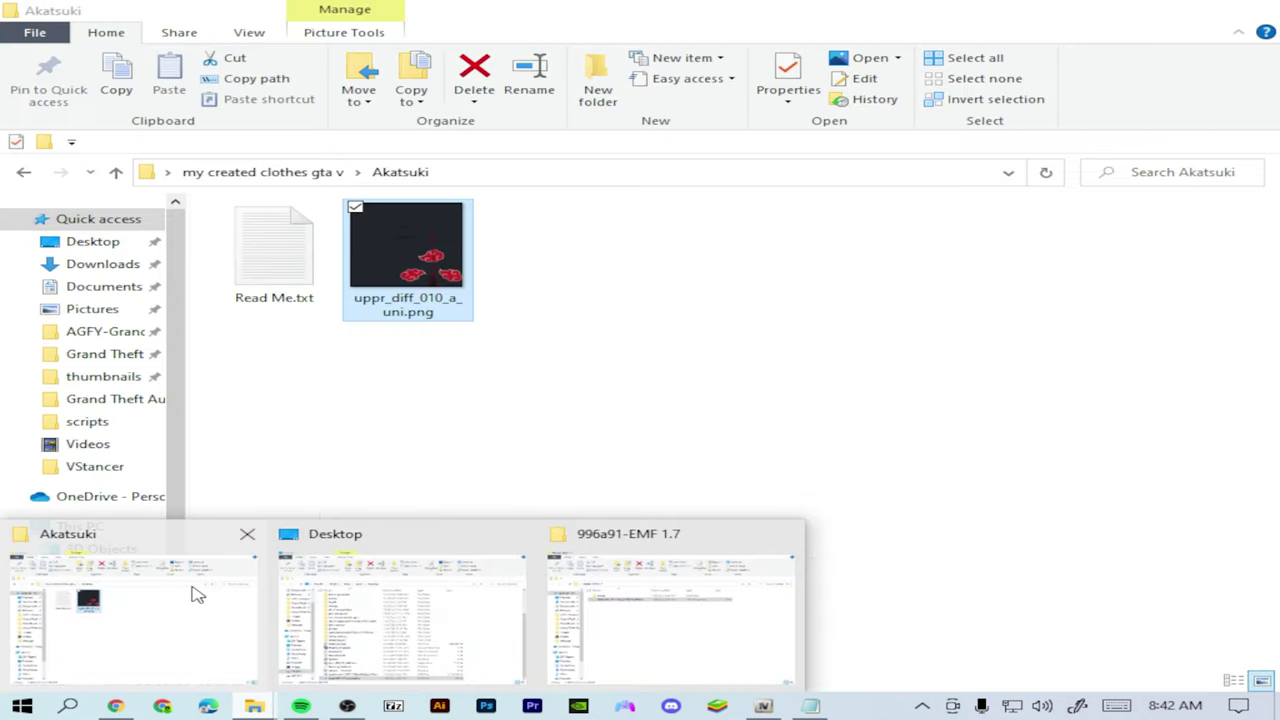
{"action": "left_click", "coordinate": [191, 594]}
{"action": "left_click", "coordinate": [283, 238]}
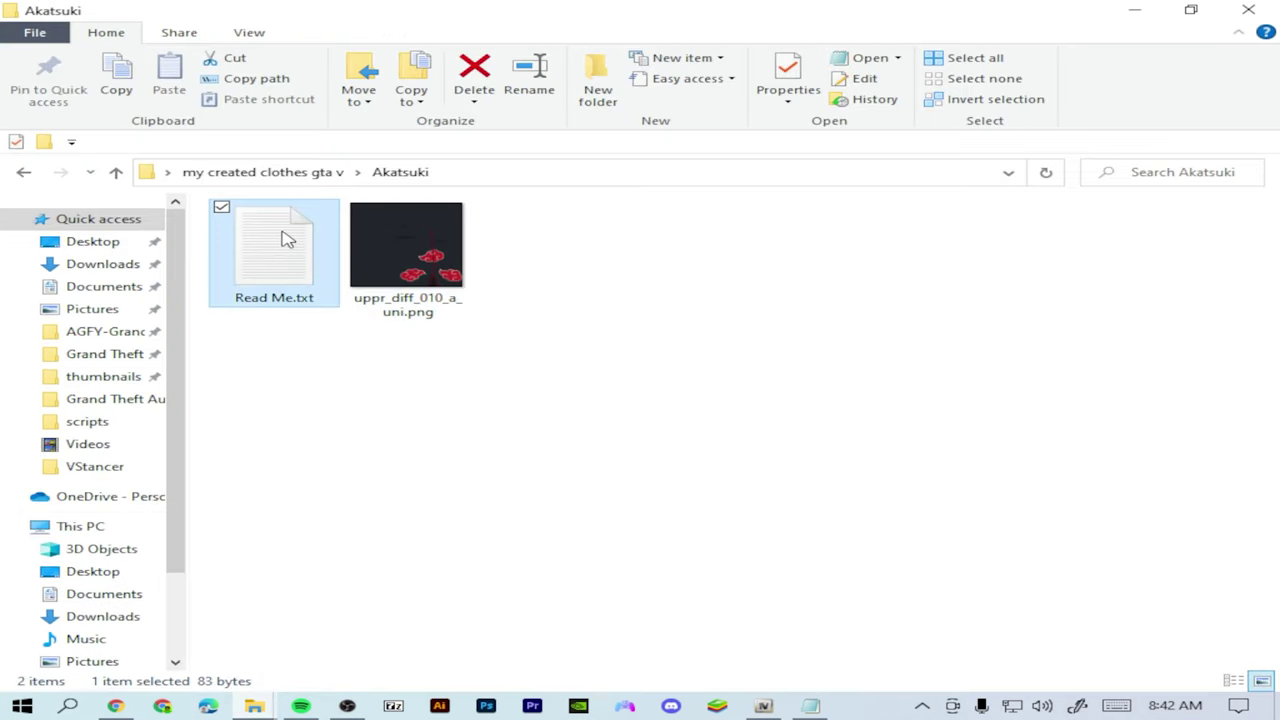
{"action": "double_click", "coordinate": [283, 238]}
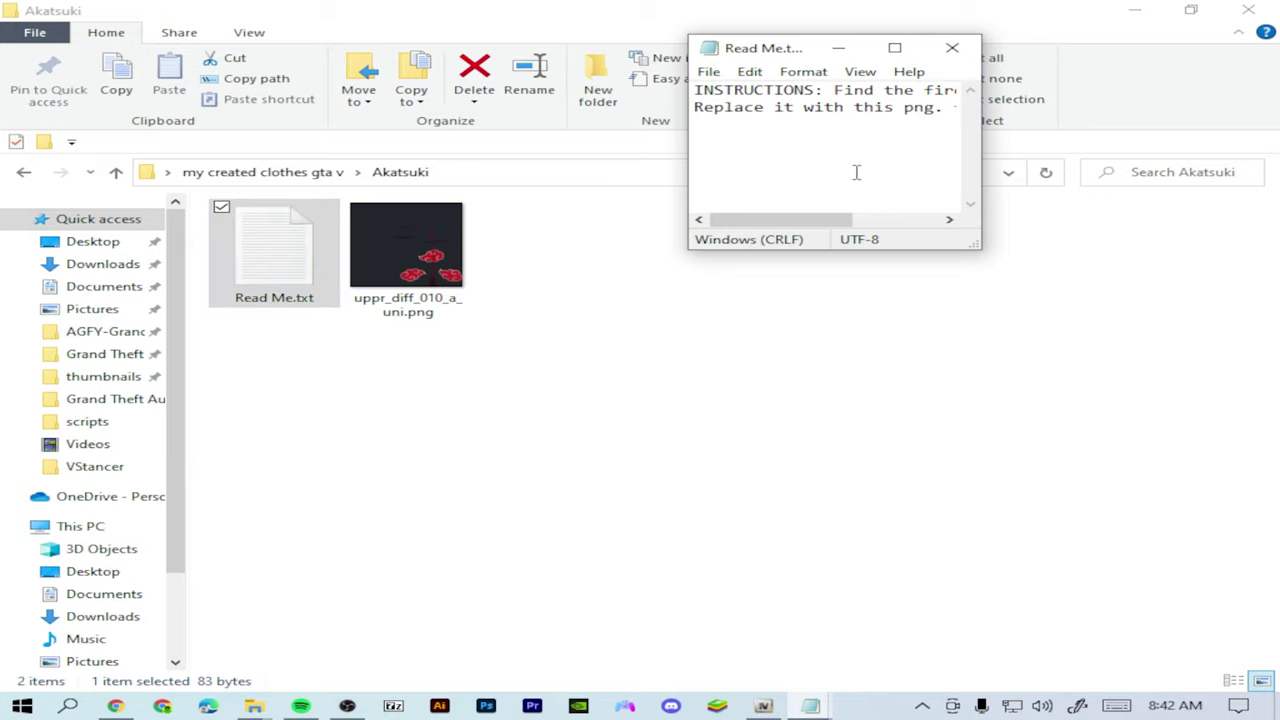
{"action": "scroll", "coordinate": [855, 172], "scroll_direction": "right", "scroll_amount": 3}
{"action": "left_click", "coordinate": [898, 47]}
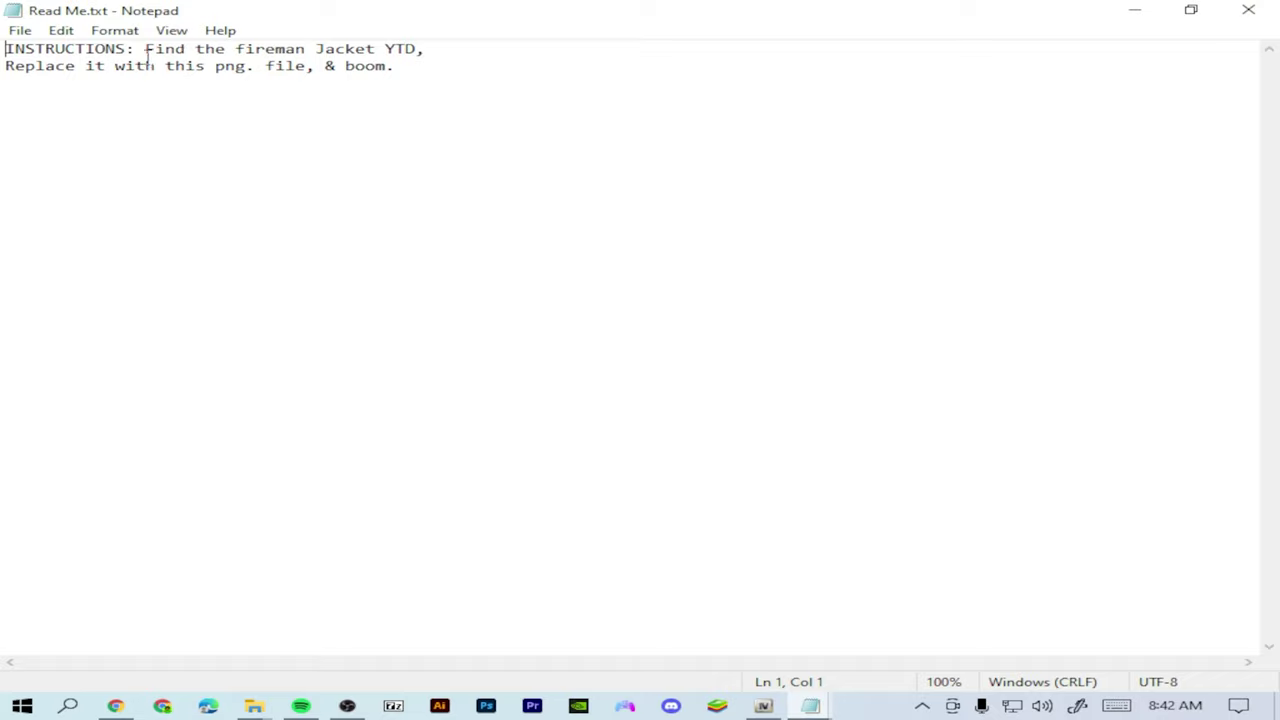
{"action": "left_click", "coordinate": [1248, 10]}
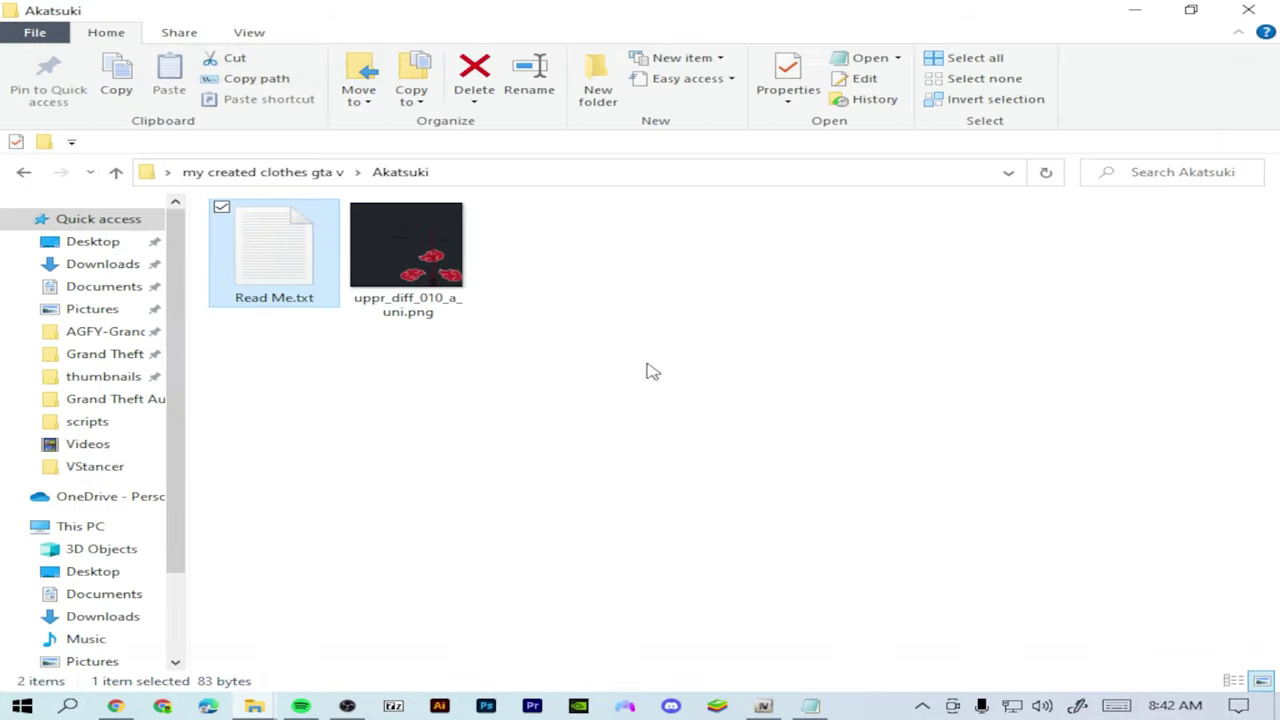
Step: Bring up READ ME OR IT WILL NOT WORK!.txt in Notepad and close it
{"action": "left_click", "coordinate": [812, 706]}
{"action": "scroll", "coordinate": [340, 305], "scroll_direction": "up", "scroll_amount": 1}
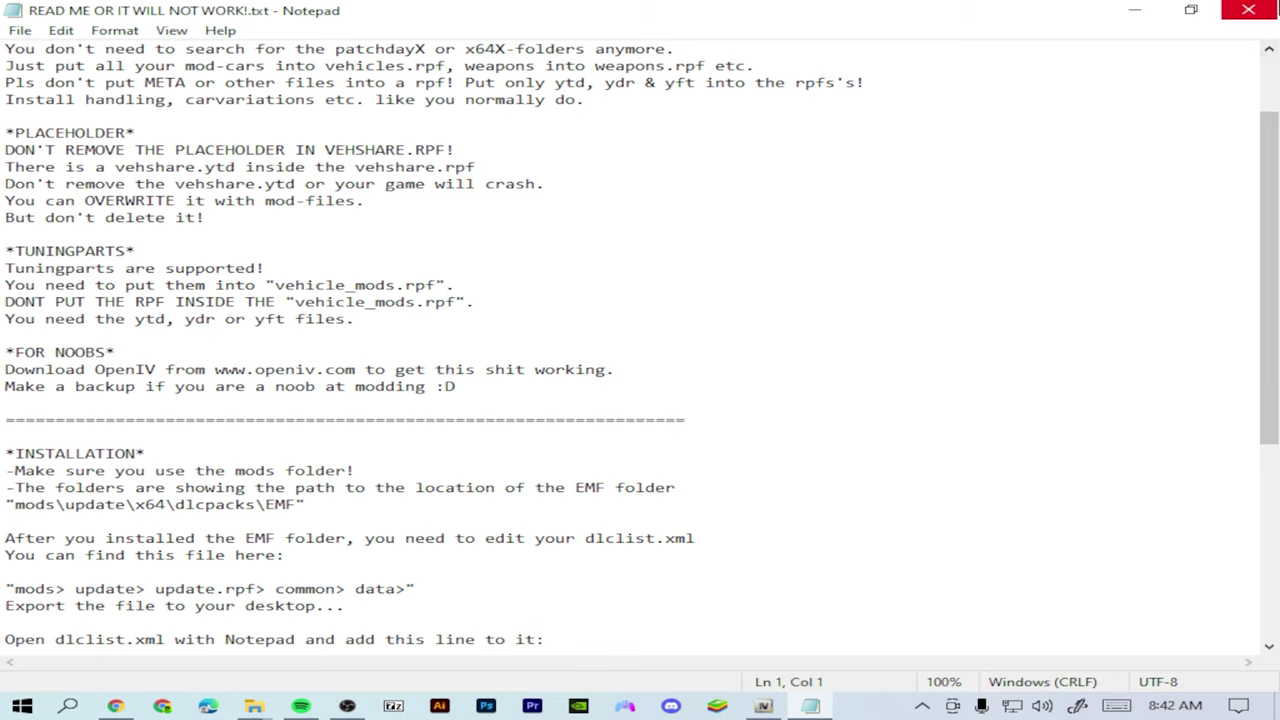
{"action": "left_click", "coordinate": [1248, 10]}
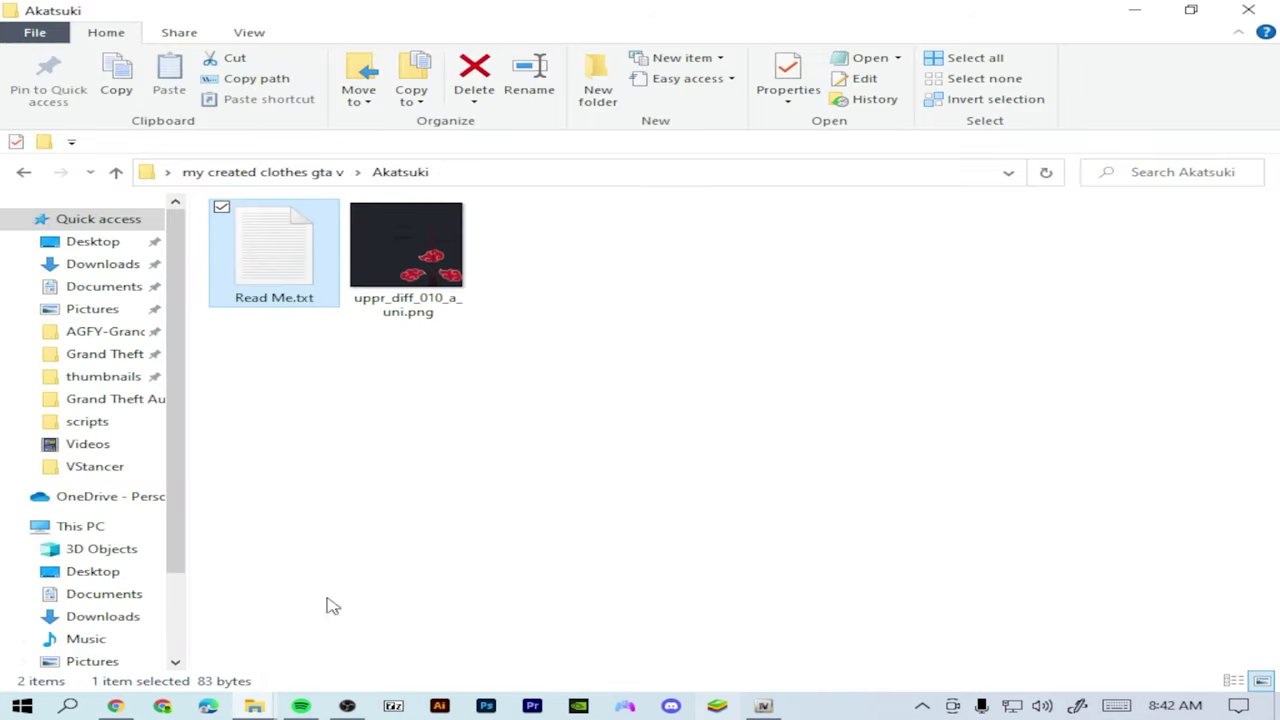
Step: Switch to OpenIV and open the cdimages folder under mods > x64v.rpf > models
{"action": "left_click", "coordinate": [764, 706]}
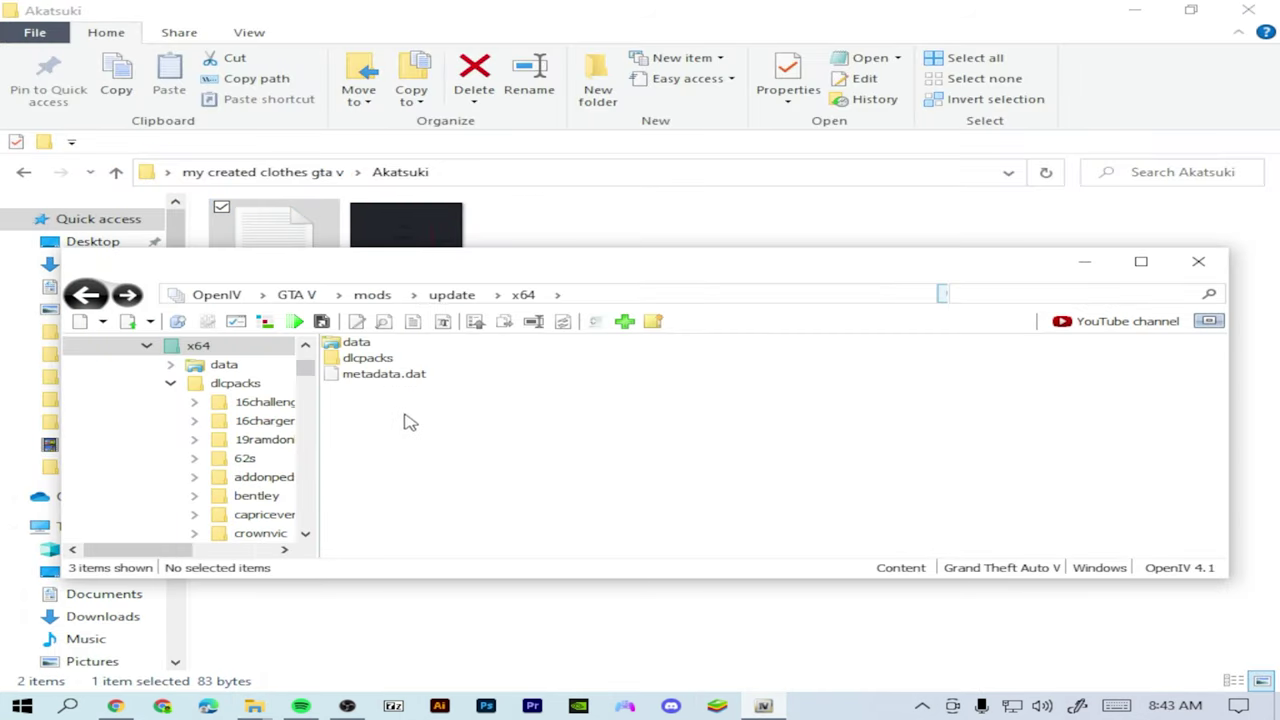
{"action": "left_click", "coordinate": [88, 295]}
{"action": "left_click", "coordinate": [88, 295]}
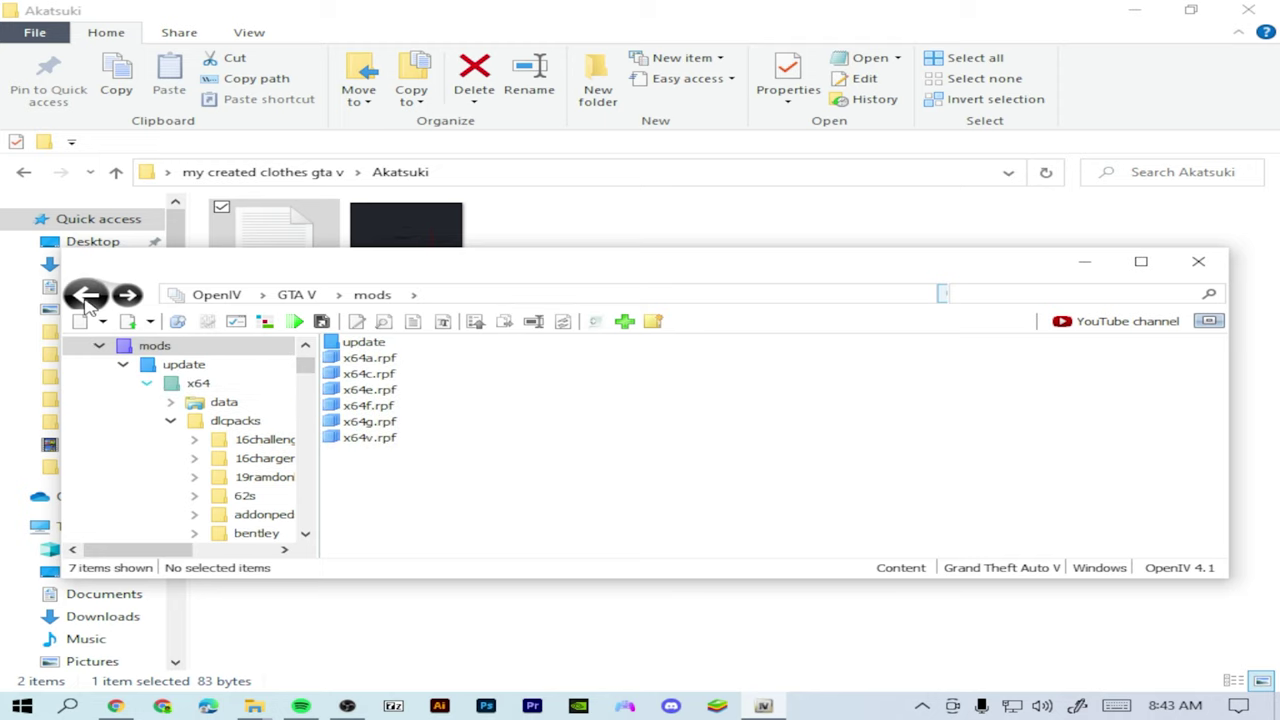
{"action": "left_click", "coordinate": [408, 443]}
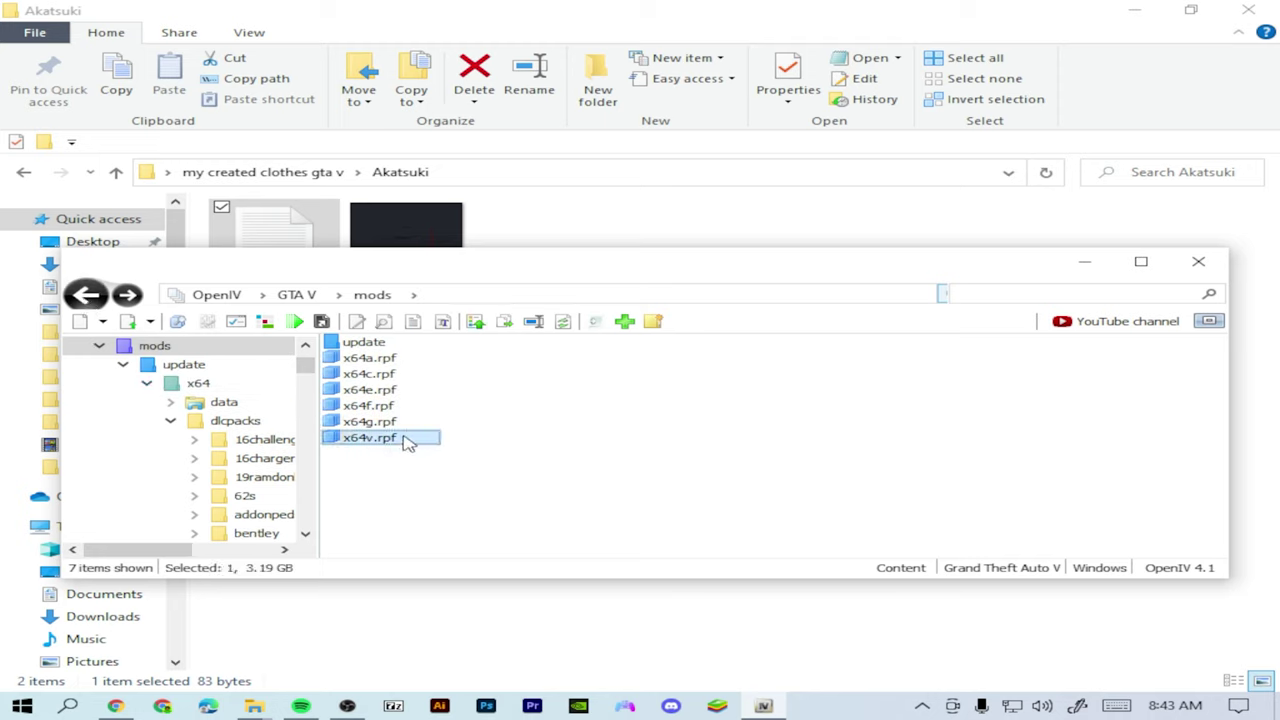
{"action": "double_click", "coordinate": [408, 443]}
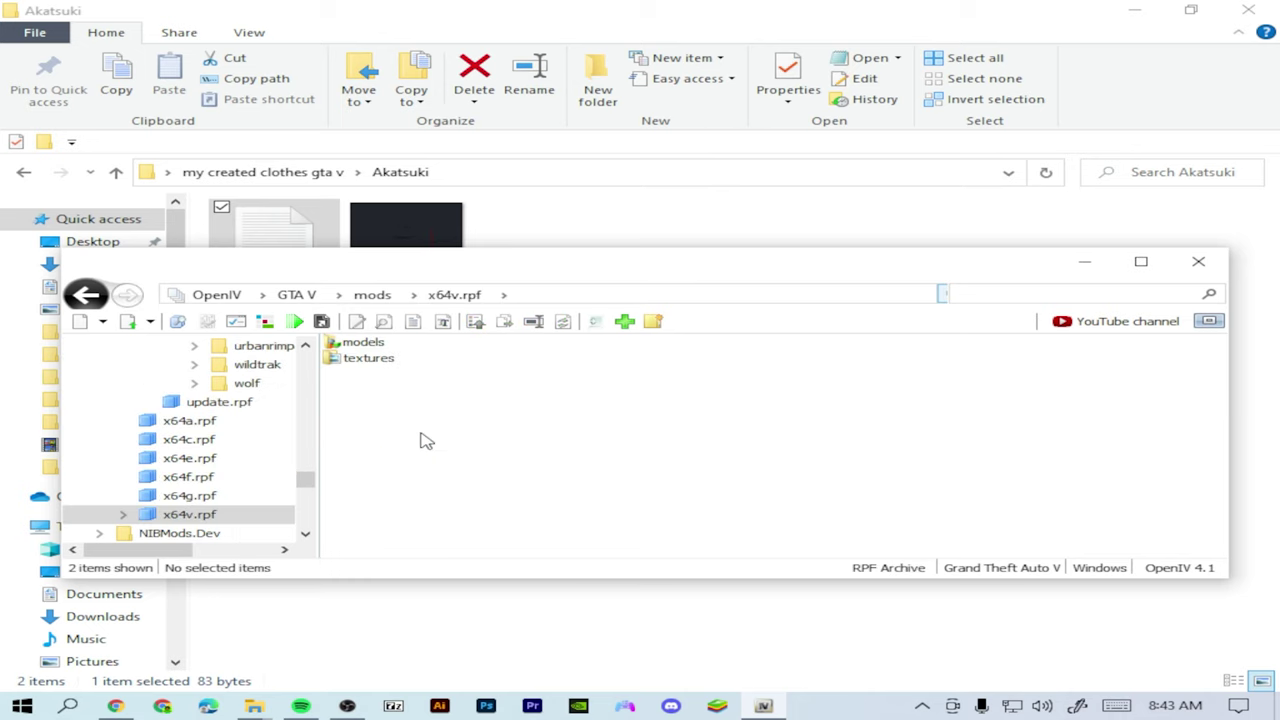
{"action": "double_click", "coordinate": [403, 345]}
{"action": "double_click", "coordinate": [403, 345]}
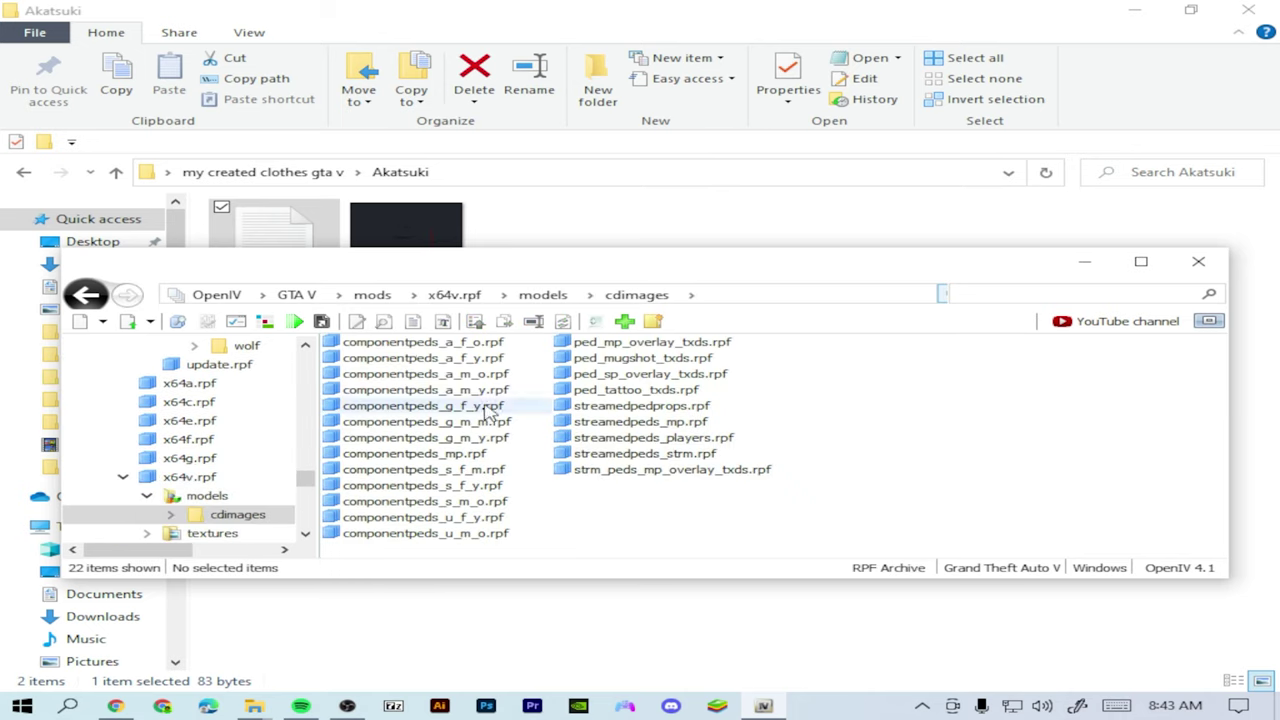
Step: Open the player_one folder inside streamedpeds_players.rpf and close the accs_000_u.ydd model preview
{"action": "left_click", "coordinate": [672, 444]}
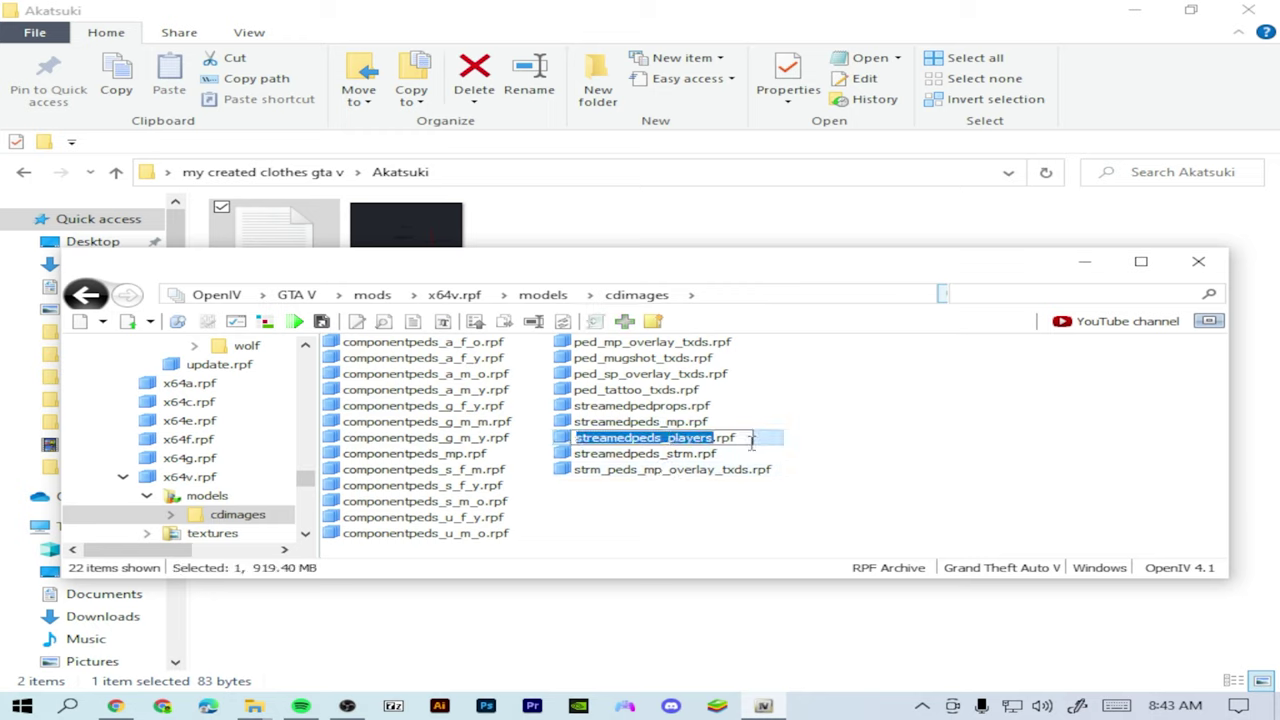
{"action": "double_click", "coordinate": [751, 440]}
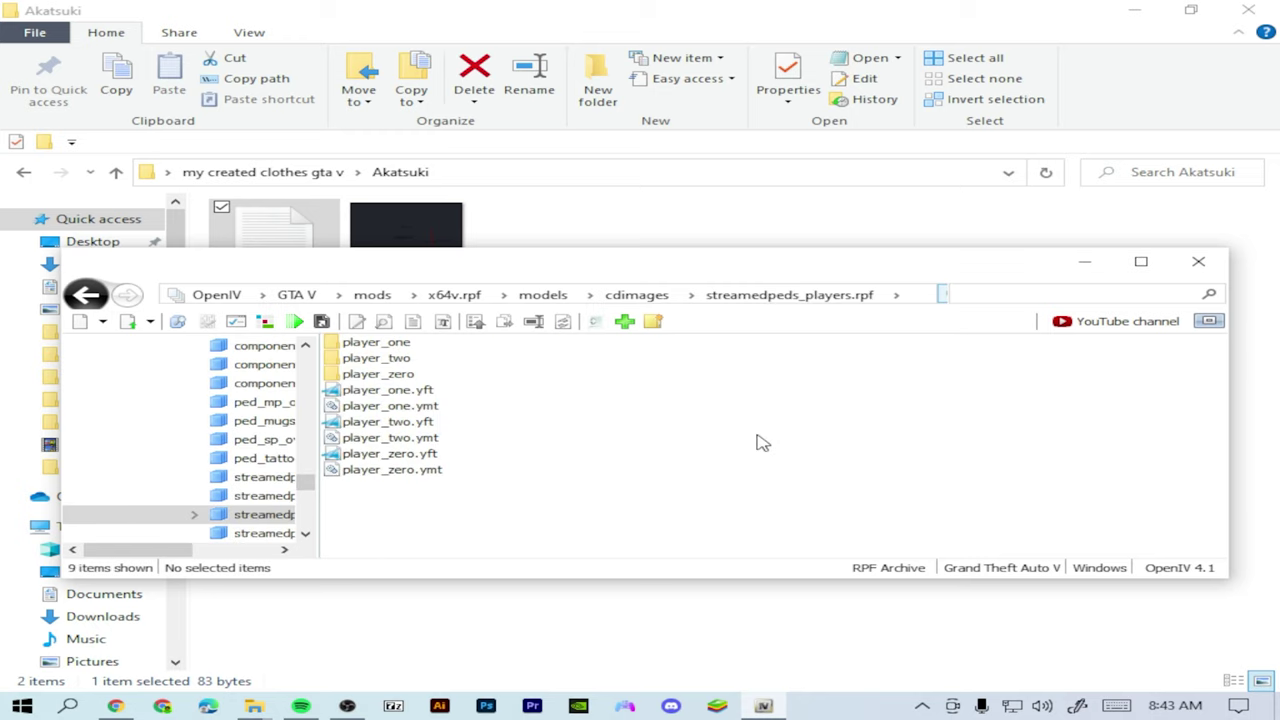
{"action": "double_click", "coordinate": [390, 342]}
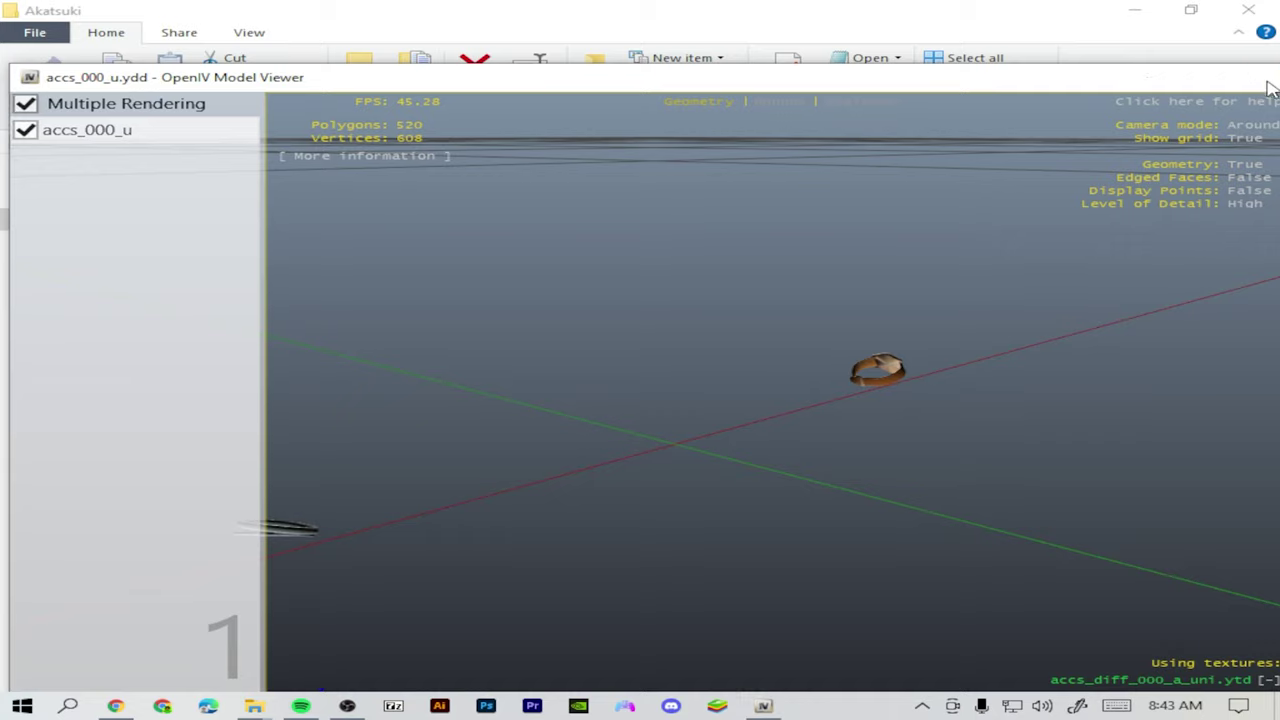
{"action": "left_click", "coordinate": [1266, 84]}
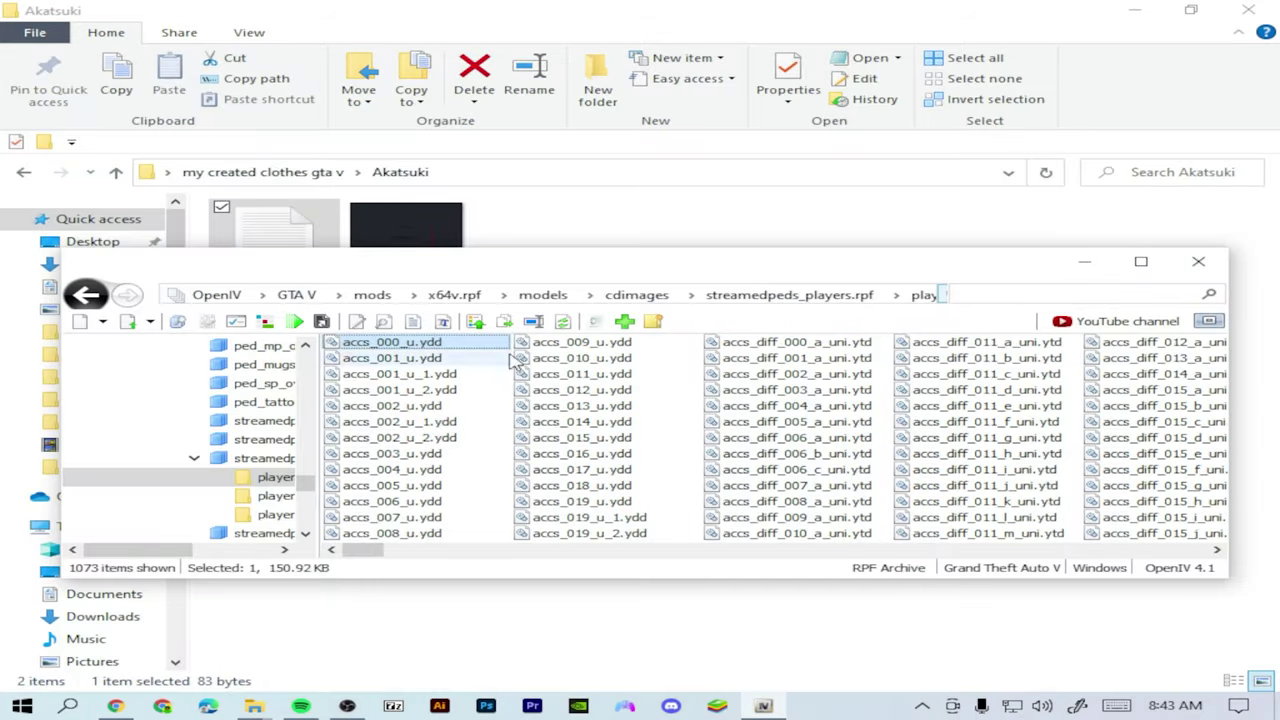
Step: Find the uppr model files in player_one and preview uppr_000_u.ydd in the model viewer
{"action": "scroll", "coordinate": [645, 515], "scroll_direction": "down", "scroll_amount": 10}
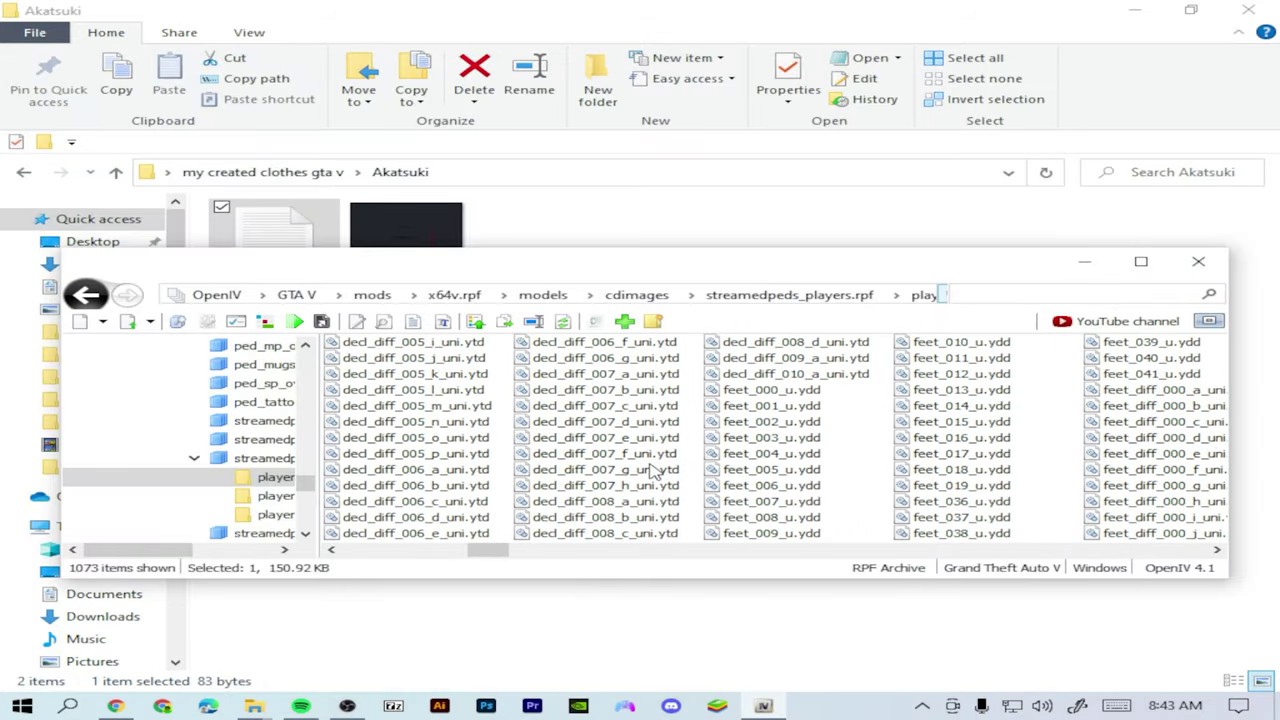
{"action": "scroll", "coordinate": [650, 470], "scroll_direction": "down", "scroll_amount": 15}
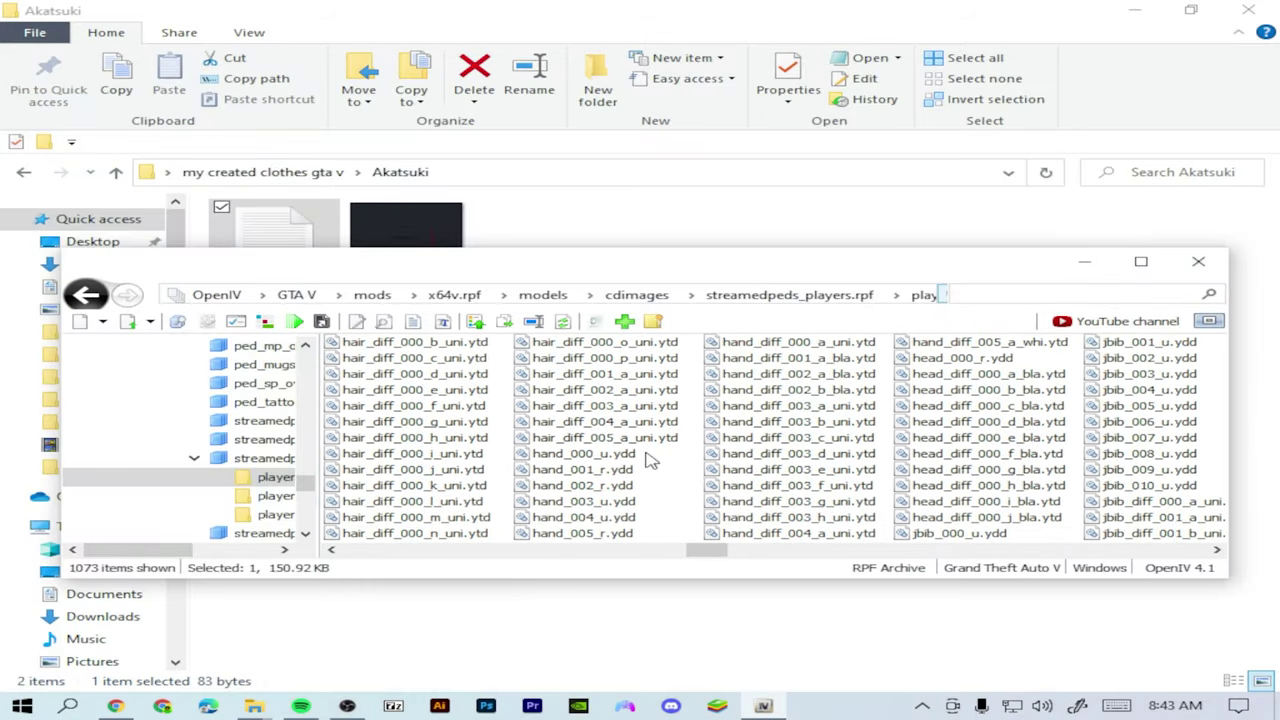
{"action": "scroll", "coordinate": [645, 460], "scroll_direction": "down", "scroll_amount": 5}
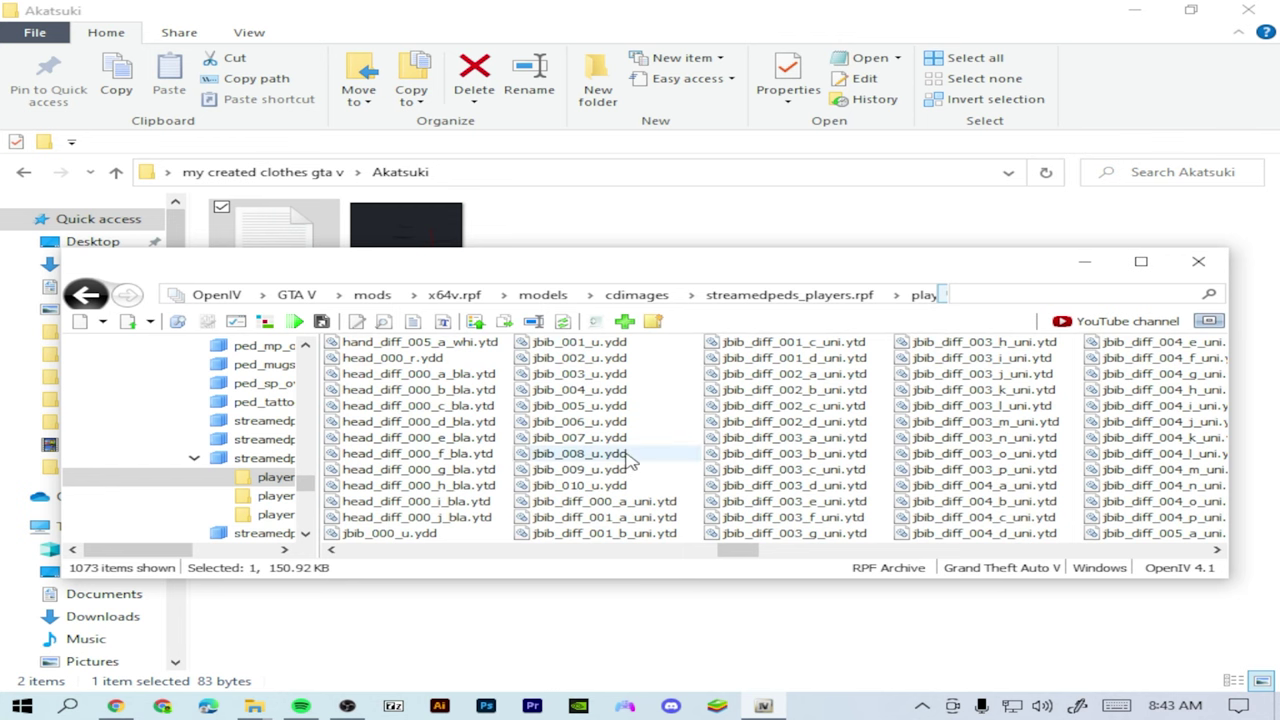
{"action": "scroll", "coordinate": [630, 460], "scroll_direction": "down", "scroll_amount": 5}
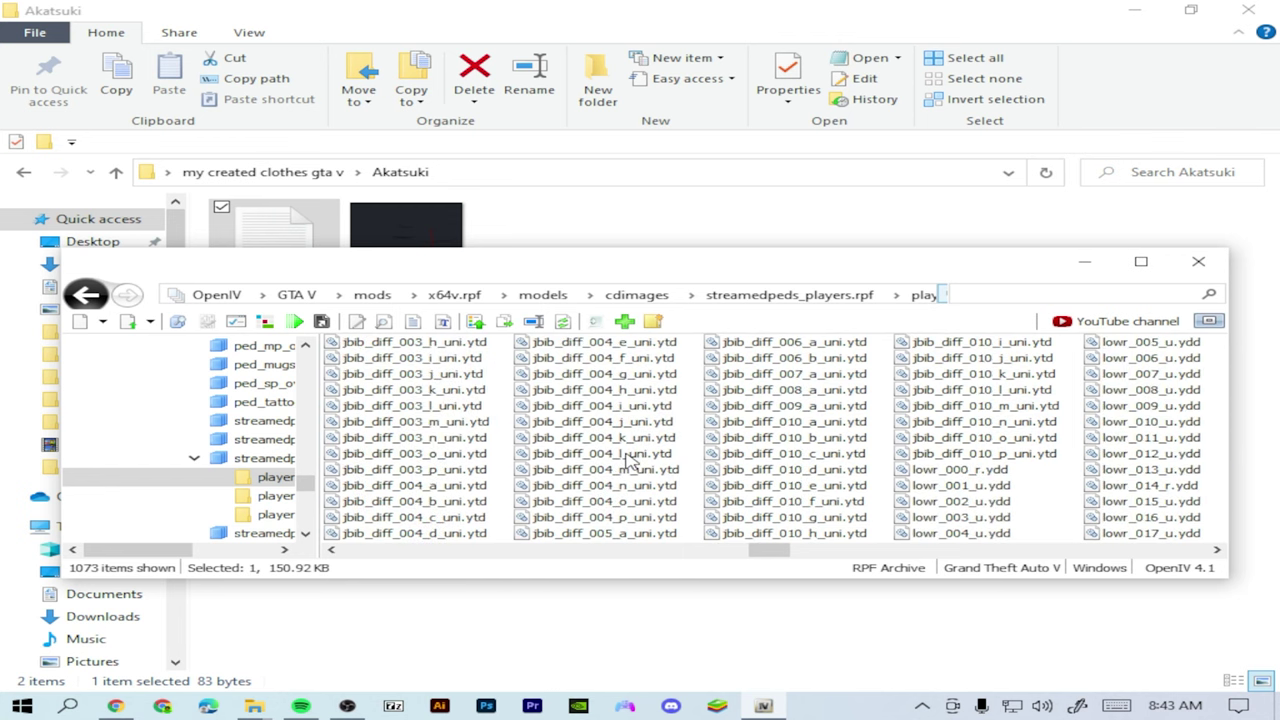
{"action": "scroll", "coordinate": [630, 460], "scroll_direction": "down", "scroll_amount": 6}
{"action": "scroll", "coordinate": [630, 458], "scroll_direction": "down", "scroll_amount": 8}
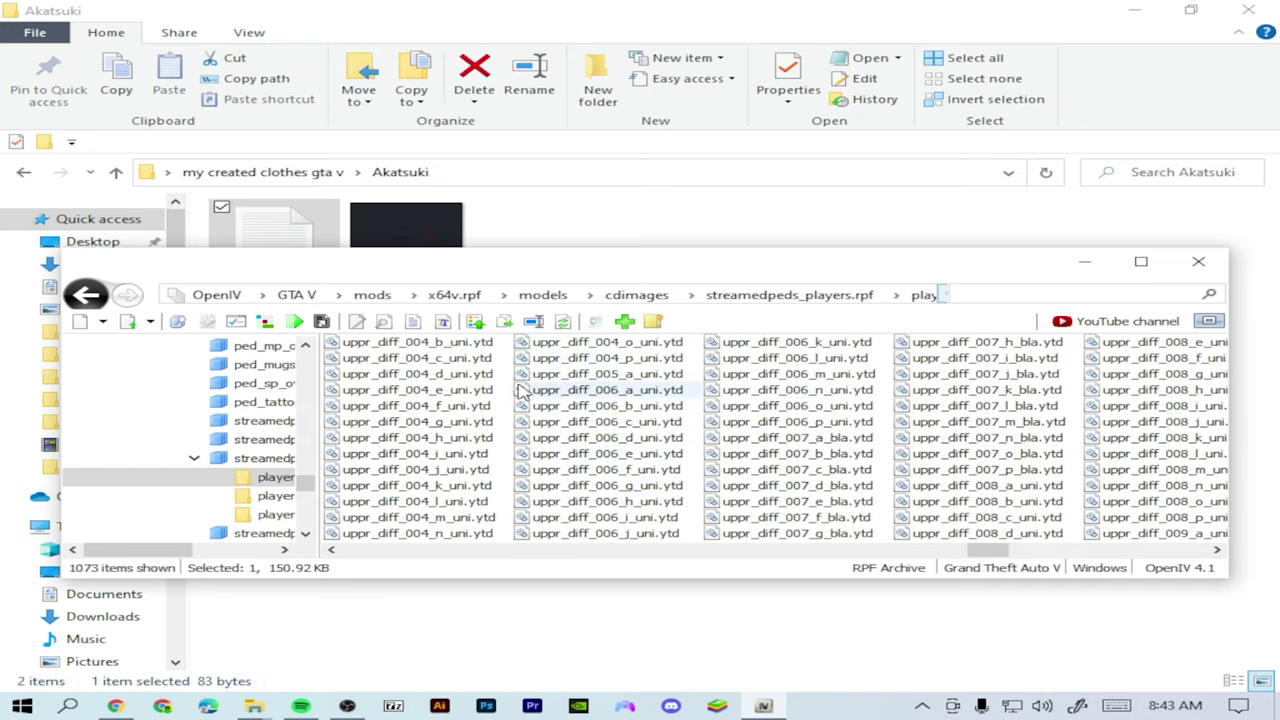
{"action": "scroll", "coordinate": [580, 450], "scroll_direction": "up", "scroll_amount": 3}
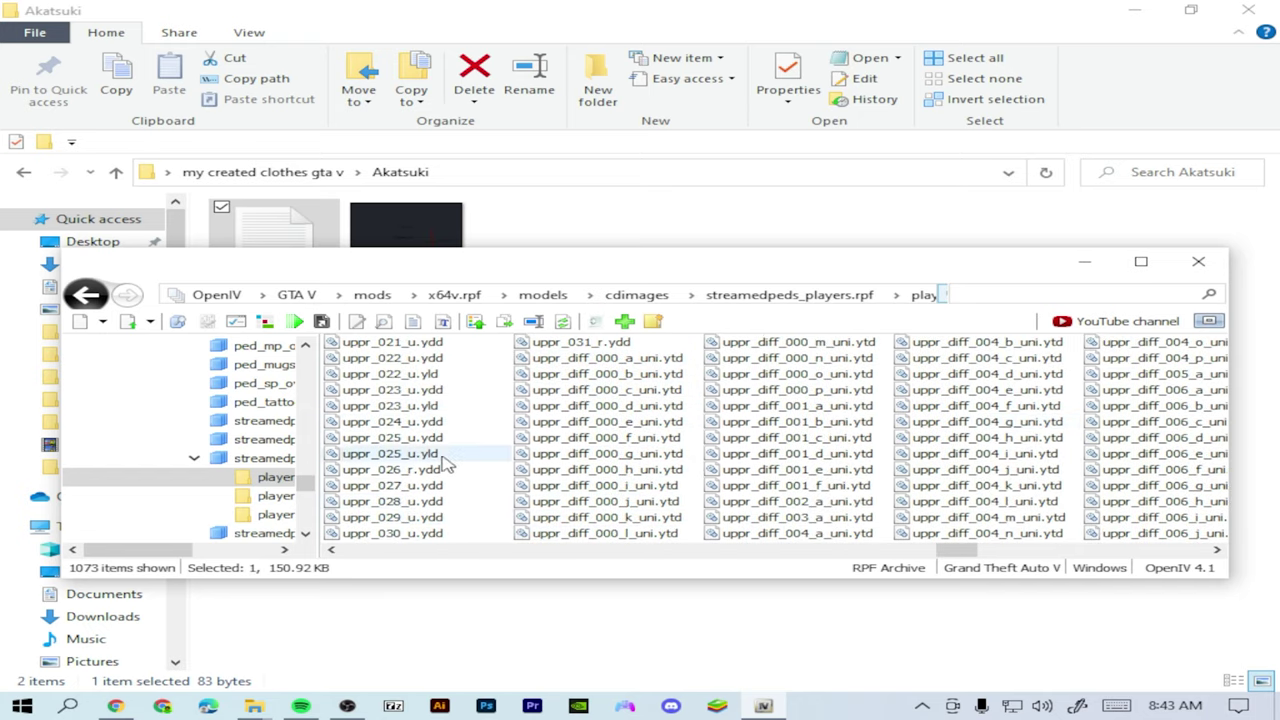
{"action": "scroll", "coordinate": [425, 392], "scroll_direction": "up", "scroll_amount": 3}
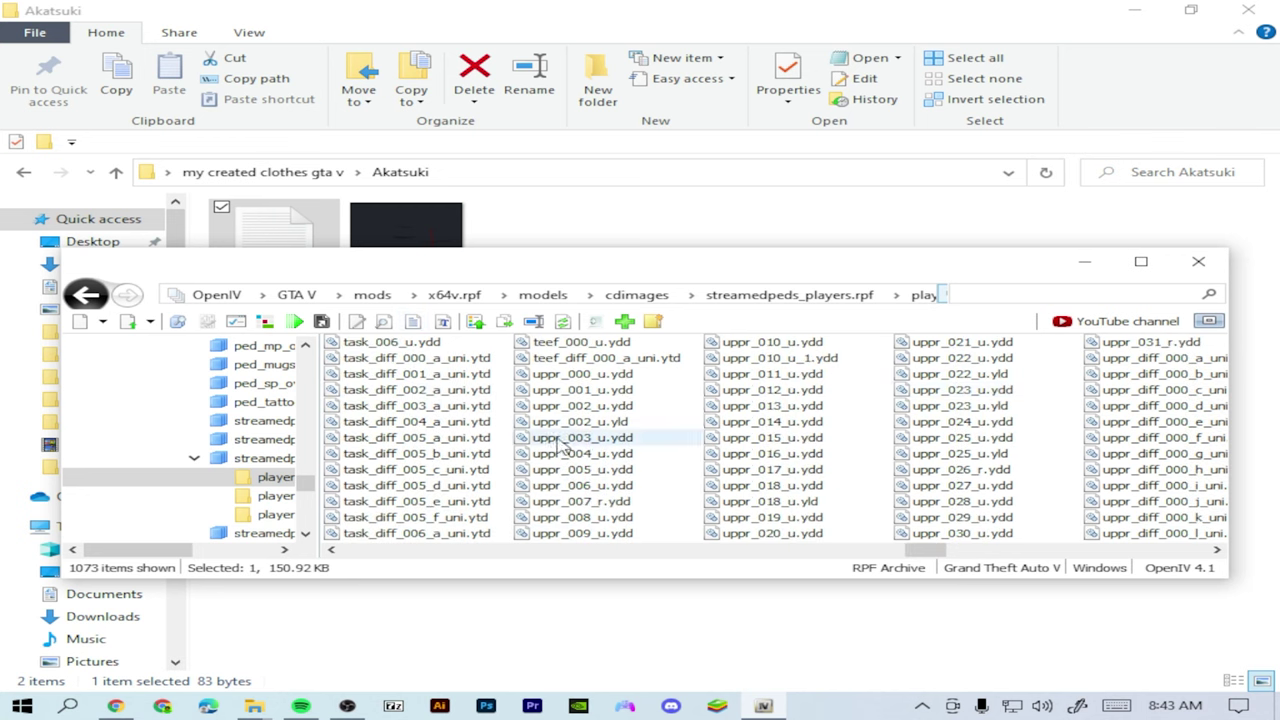
{"action": "double_click", "coordinate": [597, 377]}
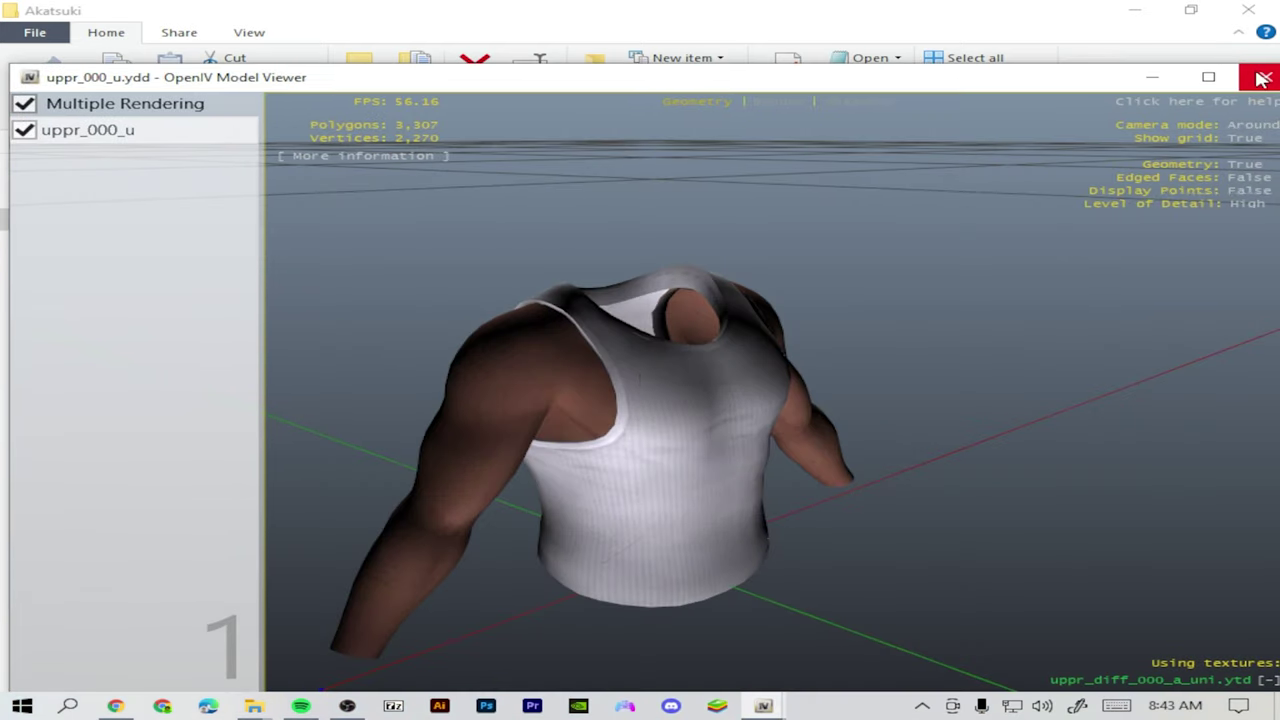
Step: Close the uppr_000_u.ydd preview and inspect the uppr_001_u.ydd and uppr_002_u.ydd models, closing each preview
{"action": "key", "text": "Escape"}
{"action": "double_click", "coordinate": [650, 392]}
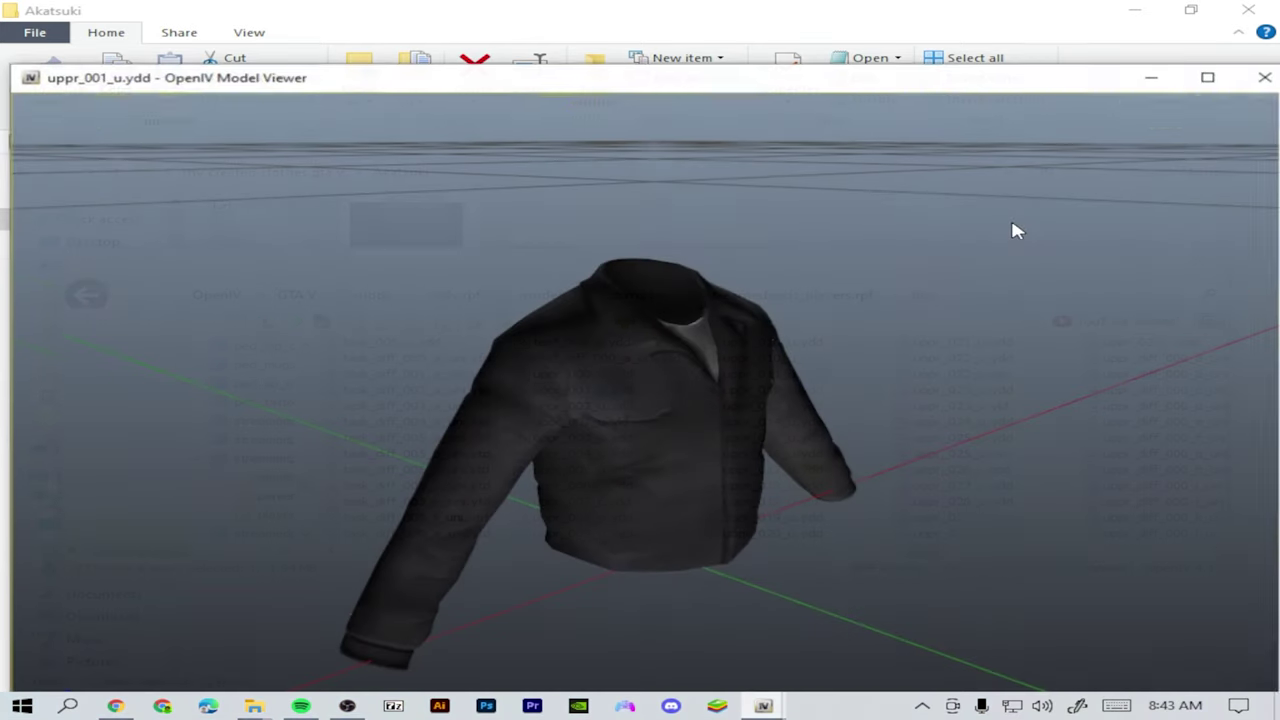
{"action": "left_click", "coordinate": [1229, 77]}
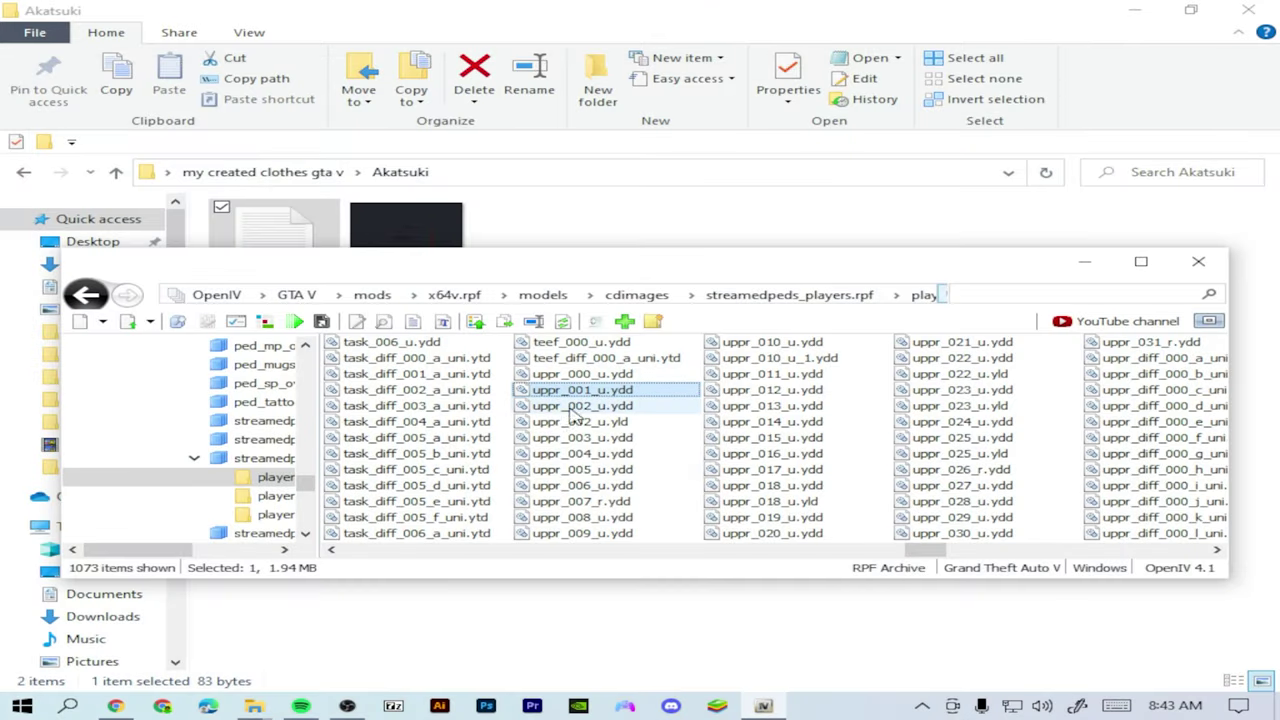
{"action": "double_click", "coordinate": [646, 405]}
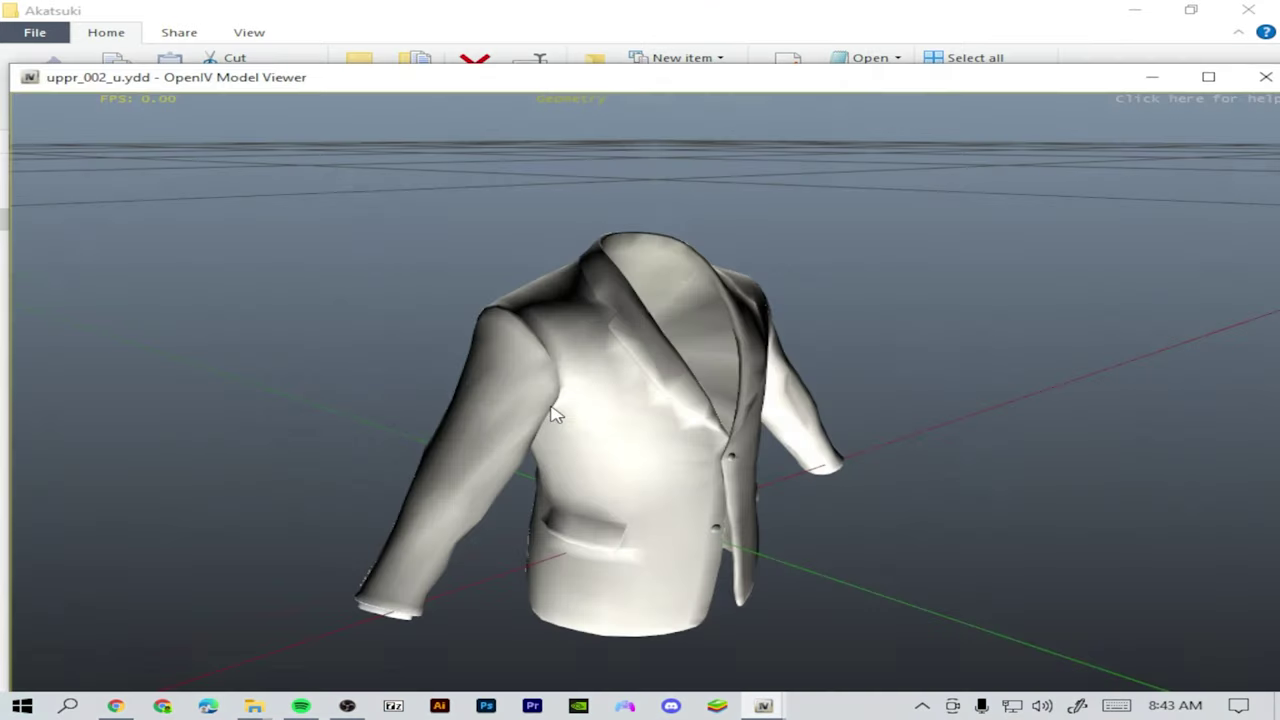
{"action": "left_click", "coordinate": [1252, 78]}
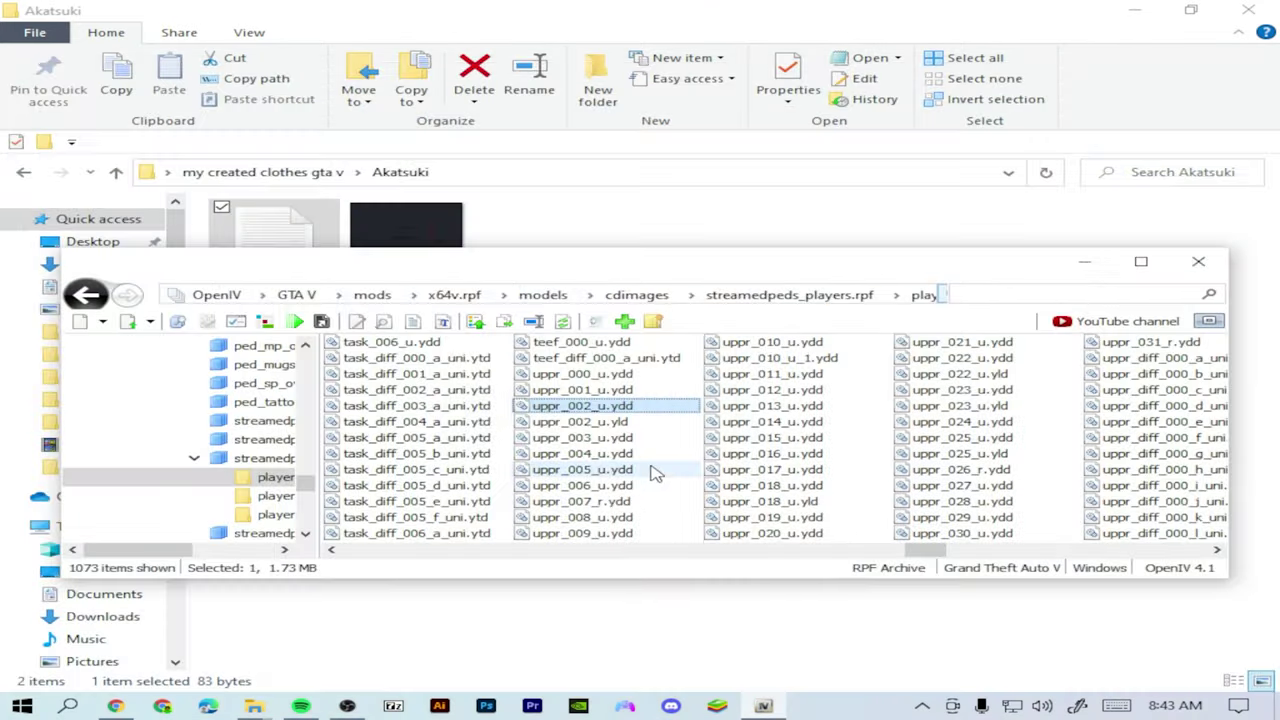
Step: Try opening uppr_002_u.yld, and preview the uppr_003_u.ydd and uppr_004_u.ydd models, closing each preview
{"action": "left_click", "coordinate": [652, 421]}
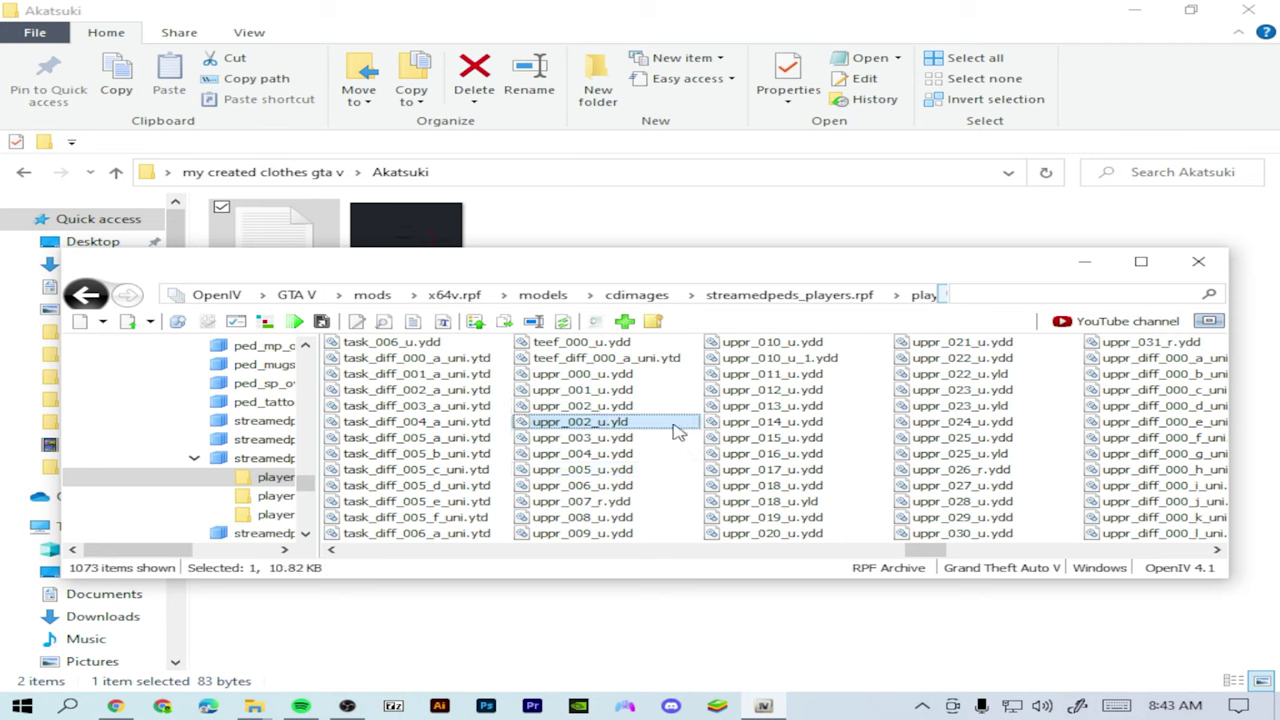
{"action": "left_click", "coordinate": [676, 431]}
{"action": "key", "text": "Return"}
{"action": "left_click", "coordinate": [648, 444]}
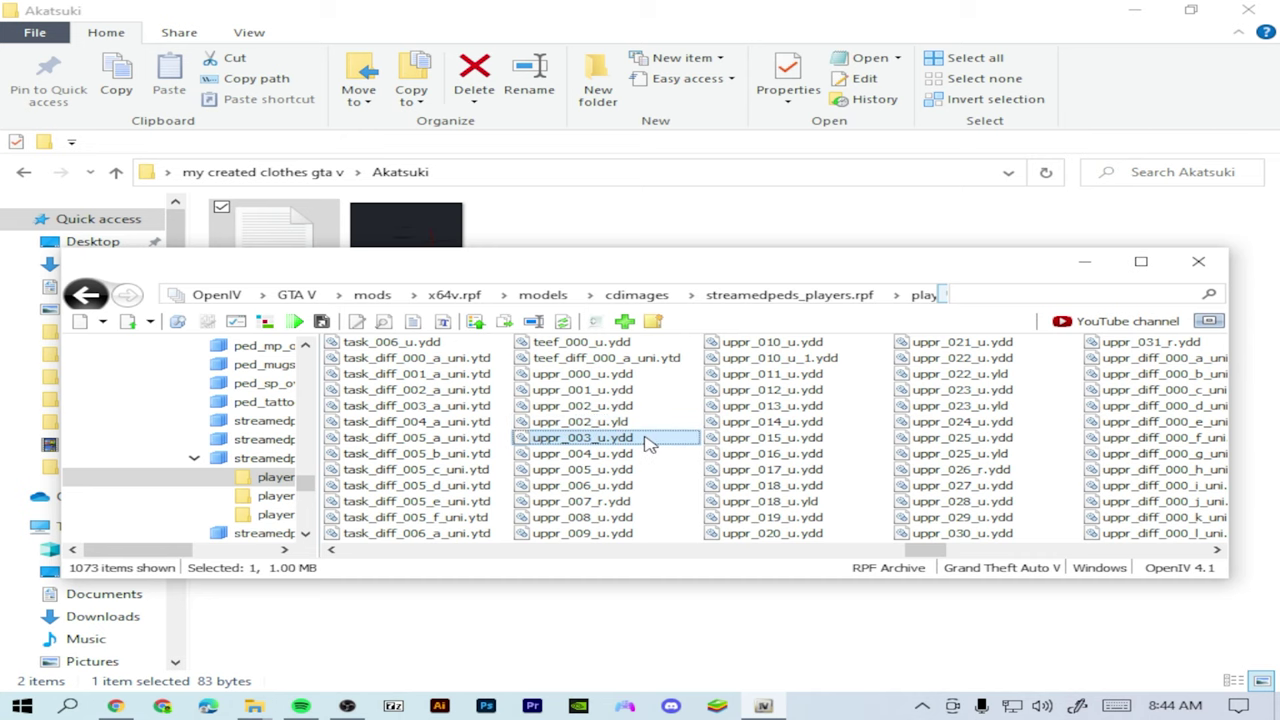
{"action": "double_click", "coordinate": [678, 441]}
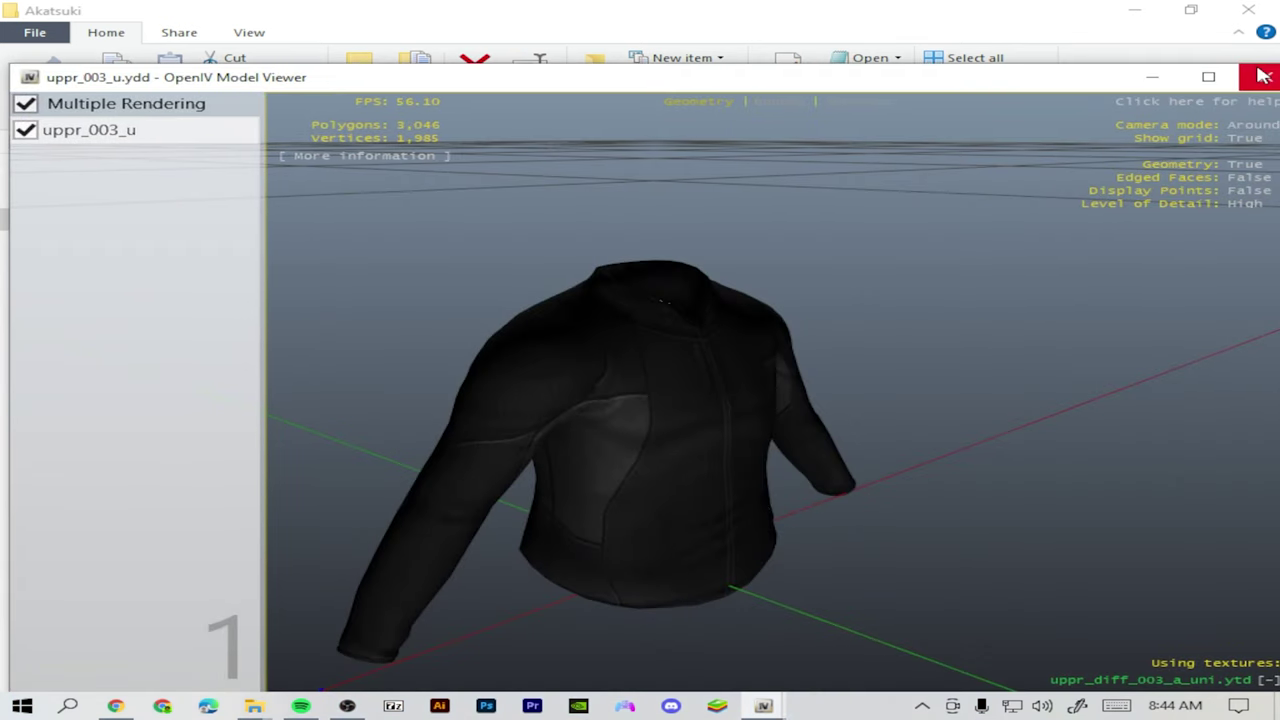
{"action": "left_click", "coordinate": [1262, 76]}
{"action": "left_click", "coordinate": [652, 457]}
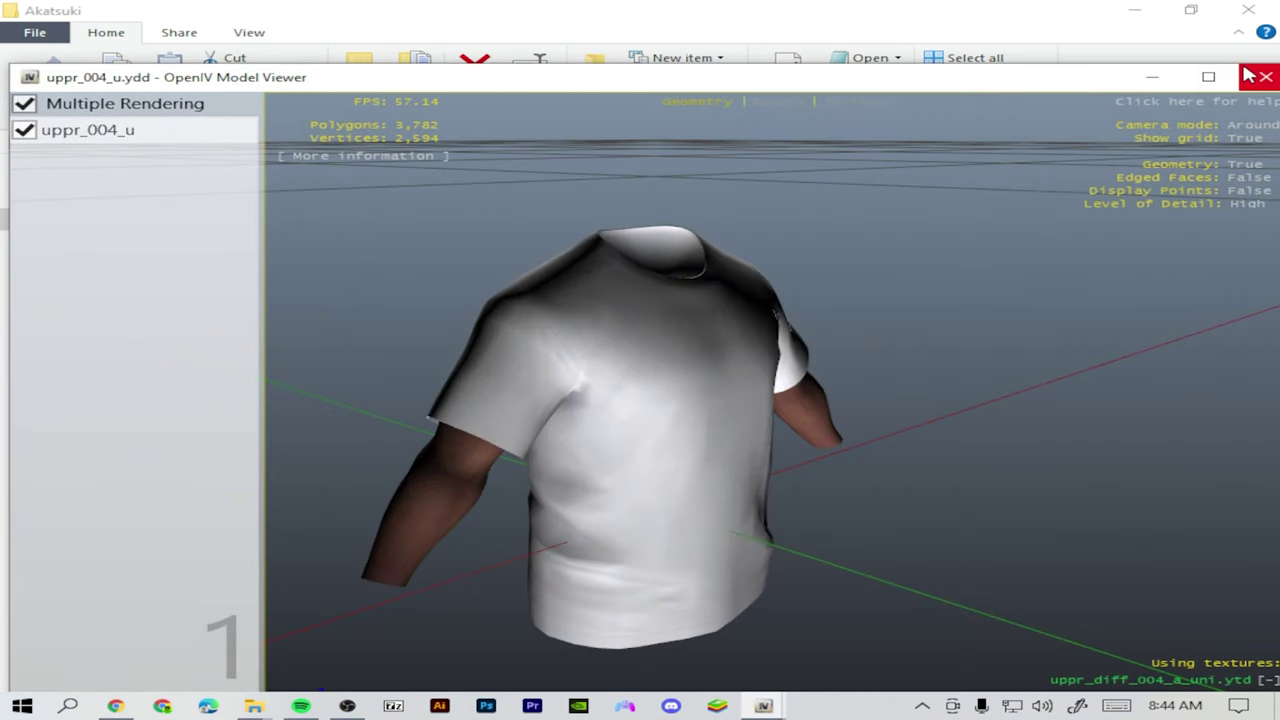
{"action": "left_click", "coordinate": [1260, 77]}
Step: Preview the uppr_005_u.ydd and uppr_006_u.ydd models and close each preview
{"action": "left_click", "coordinate": [652, 471]}
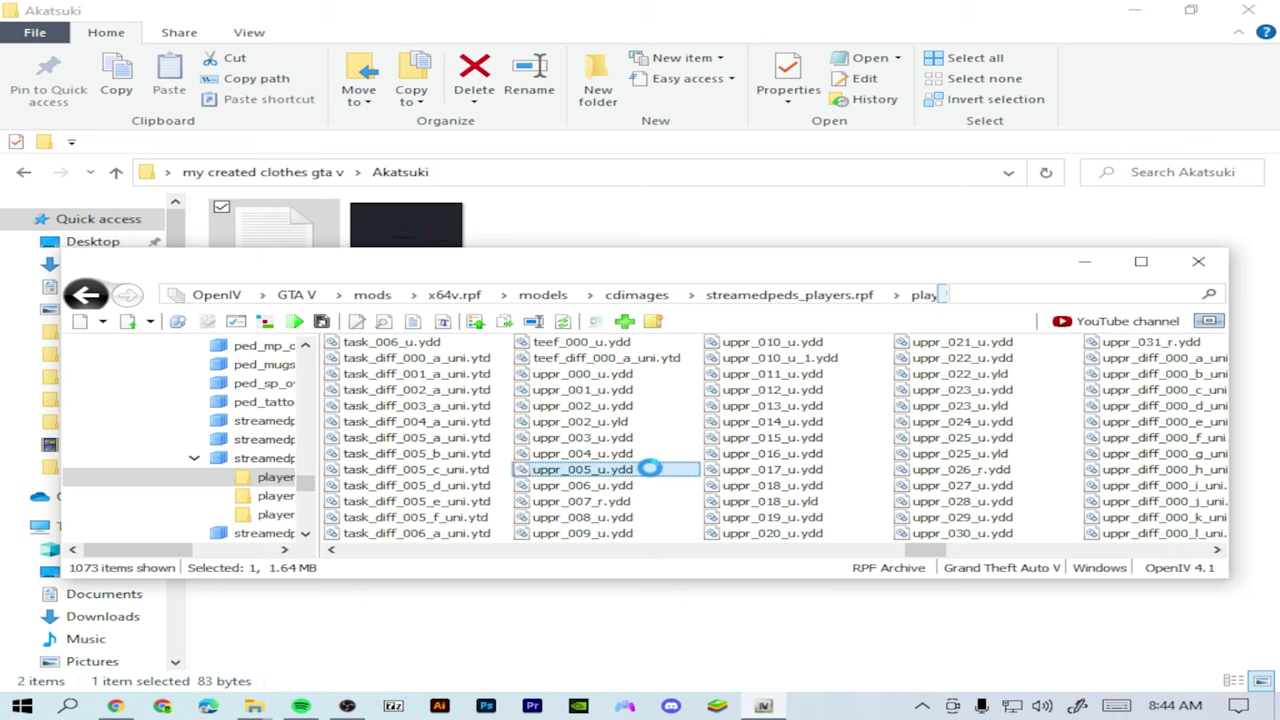
{"action": "double_click", "coordinate": [572, 470]}
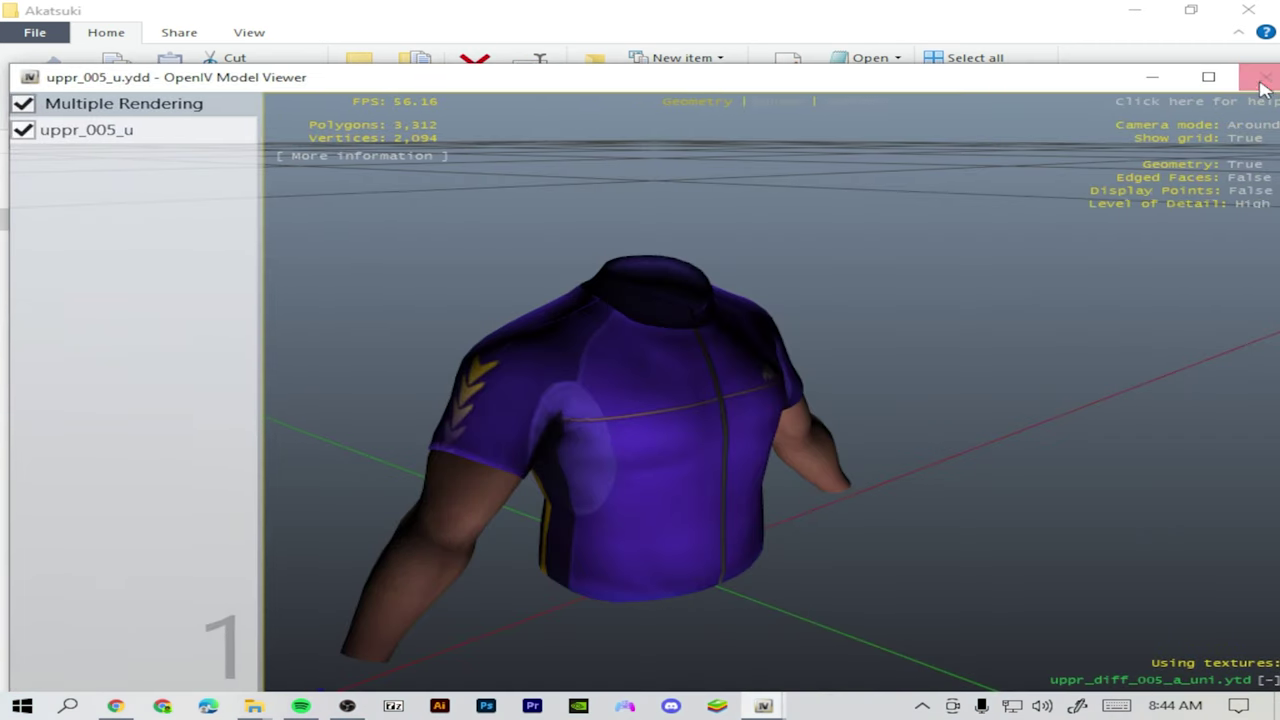
{"action": "left_click", "coordinate": [1260, 77]}
{"action": "left_click", "coordinate": [640, 487]}
{"action": "left_click", "coordinate": [663, 487]}
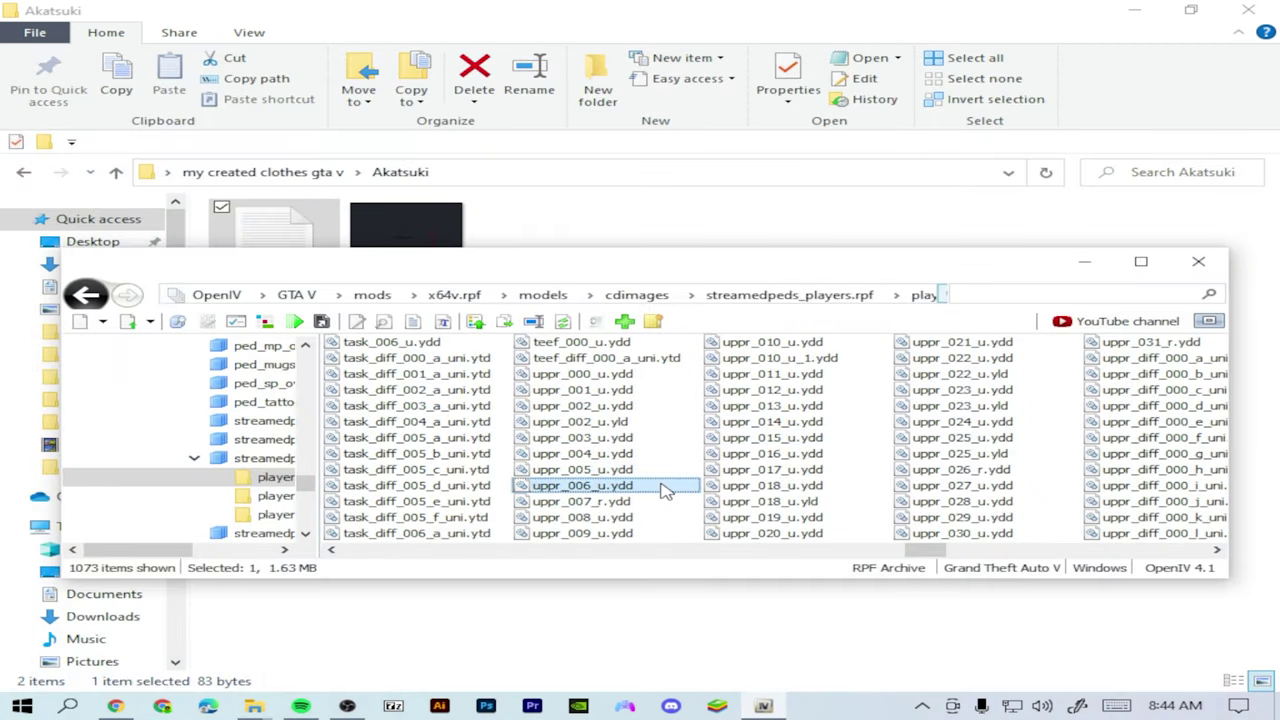
{"action": "double_click", "coordinate": [671, 484]}
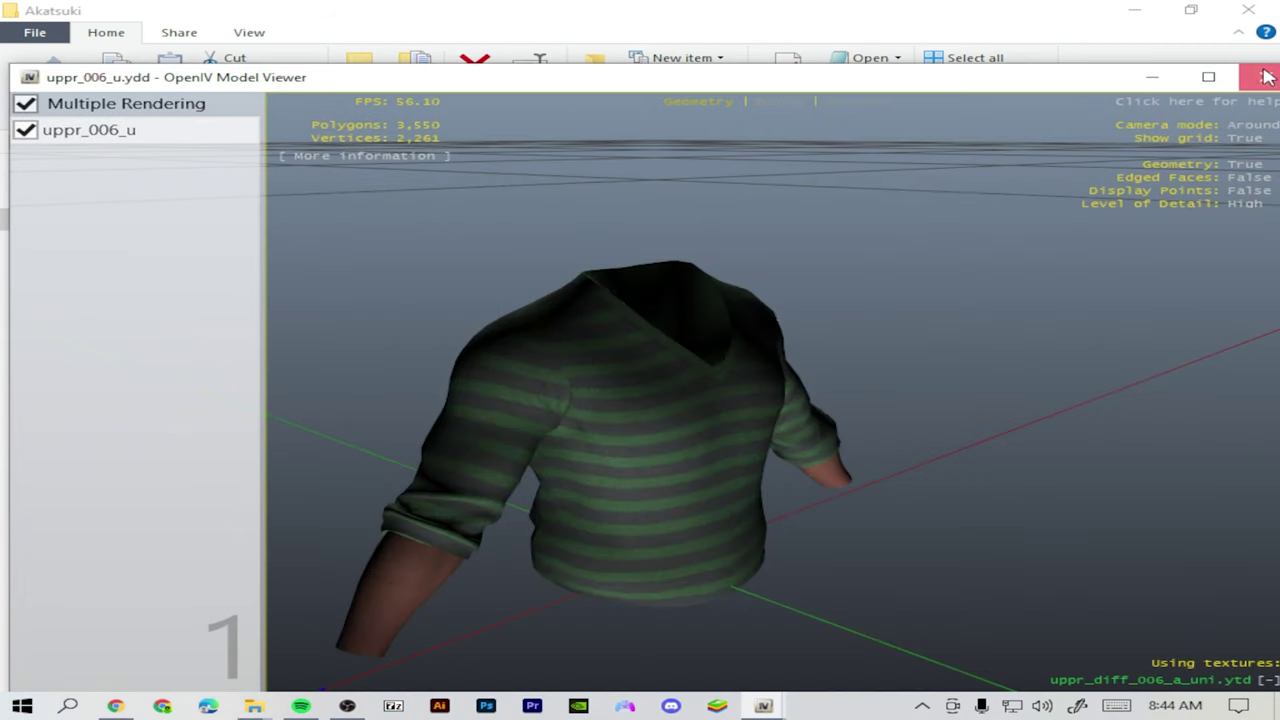
{"action": "left_click", "coordinate": [1255, 77]}
Step: Check the uppr_007_r.ydd, uppr_008_u.ydd and uppr_009_u.ydd models in the model viewer
{"action": "double_click", "coordinate": [677, 500]}
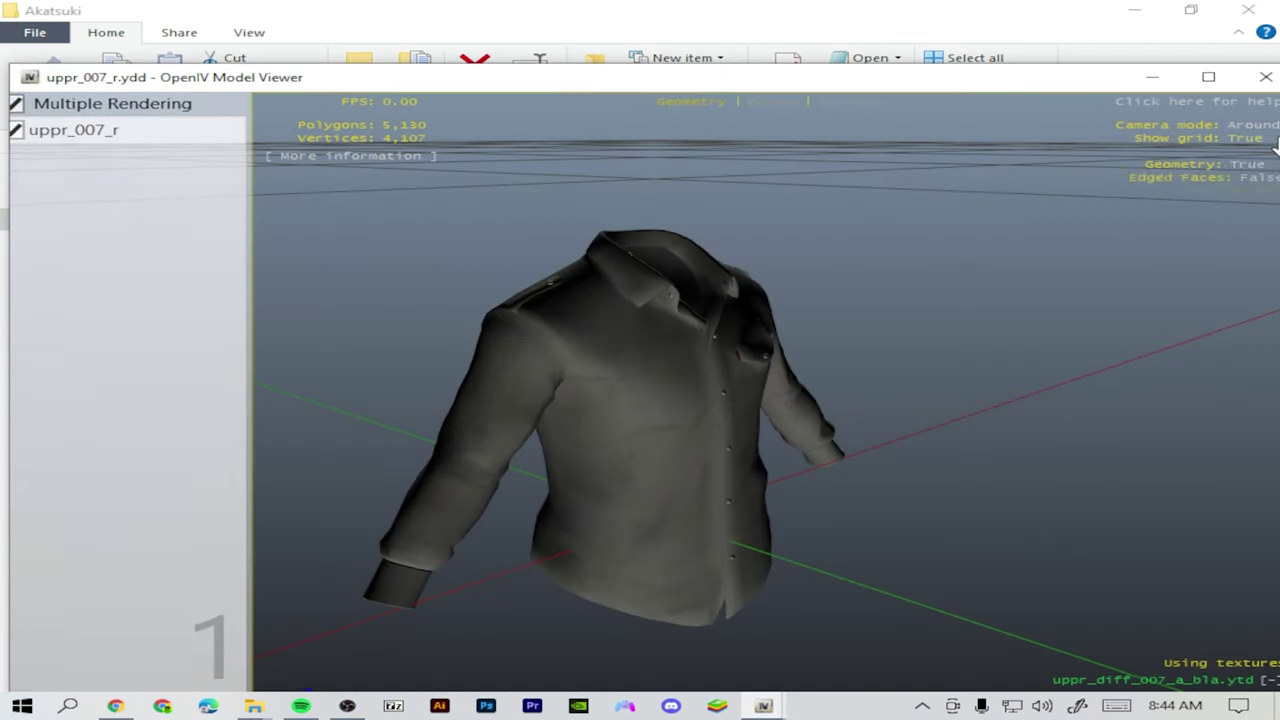
{"action": "left_click", "coordinate": [1255, 77]}
{"action": "double_click", "coordinate": [679, 515]}
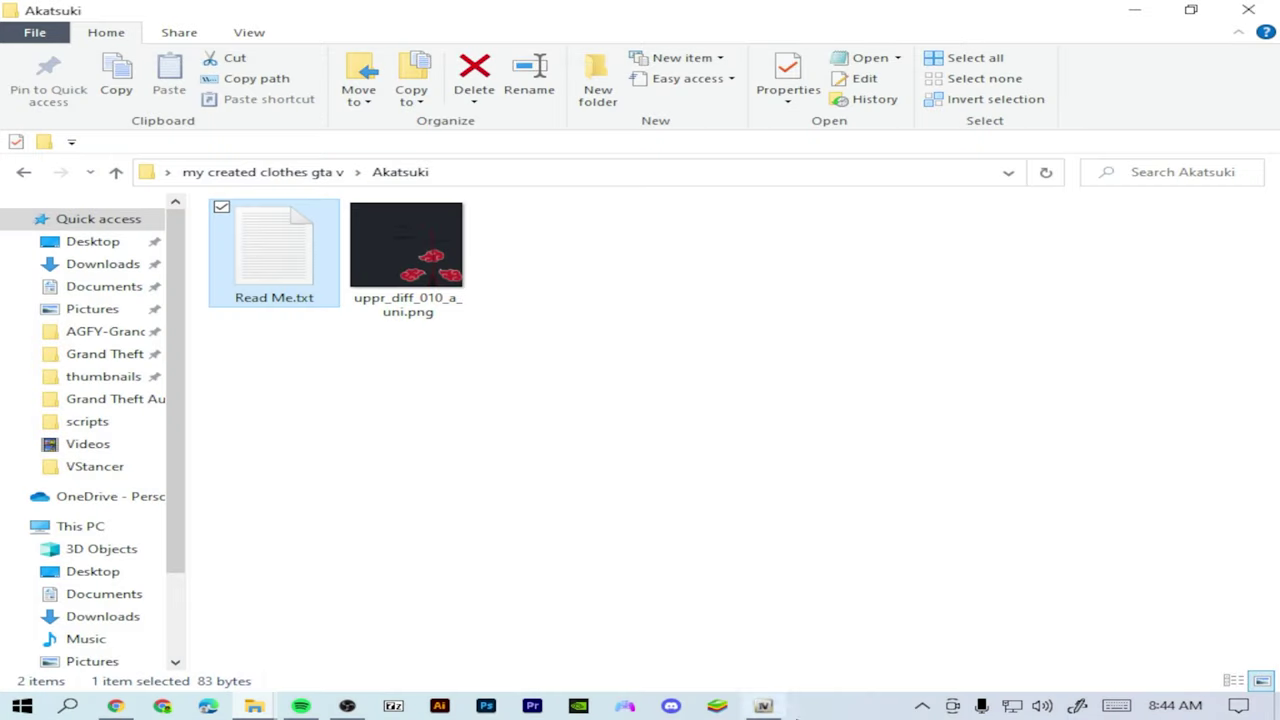
{"action": "left_click", "coordinate": [778, 708]}
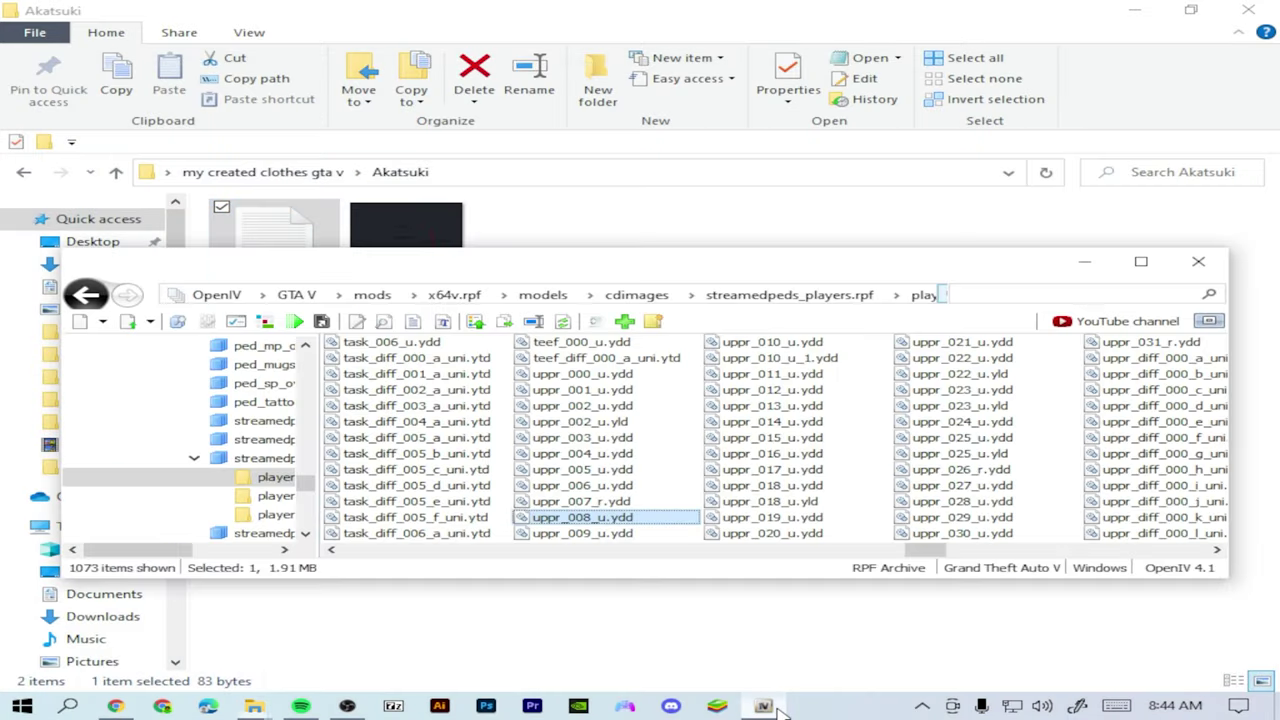
{"action": "double_click", "coordinate": [645, 535]}
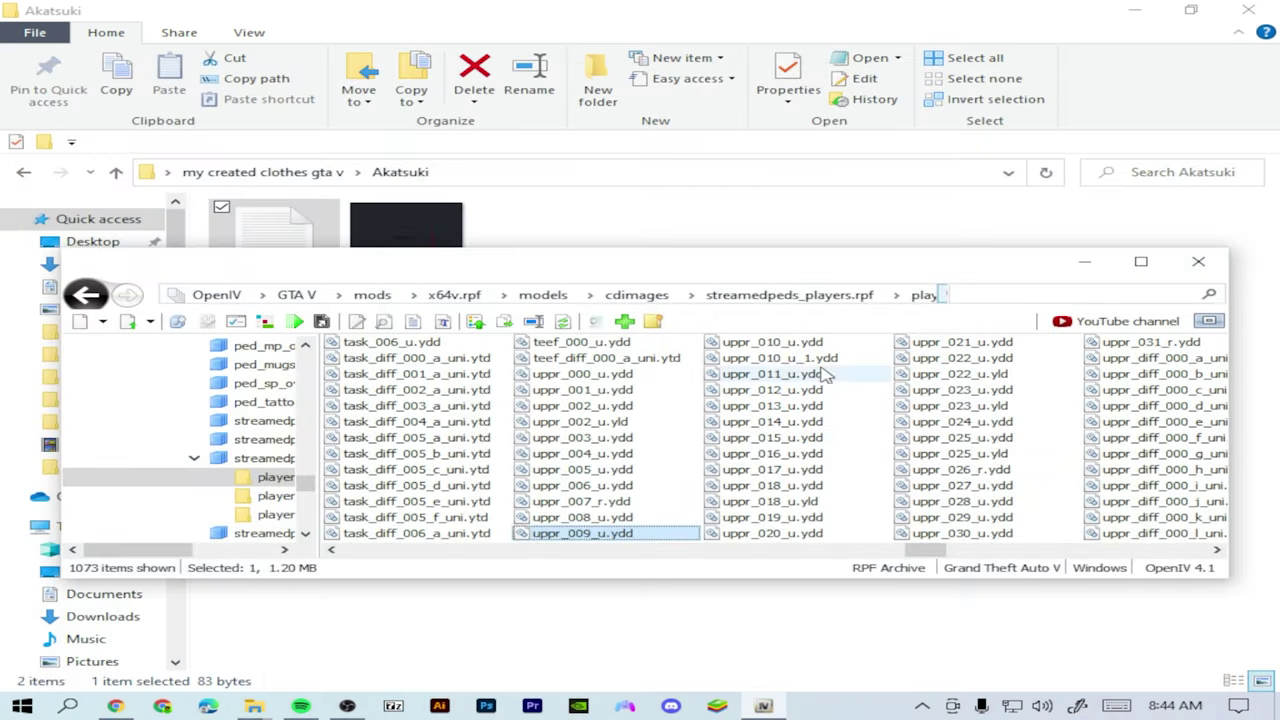
Step: Preview uppr_010_u.ydd in the model viewer and rotate the jacket to inspect its sides
{"action": "double_click", "coordinate": [843, 341]}
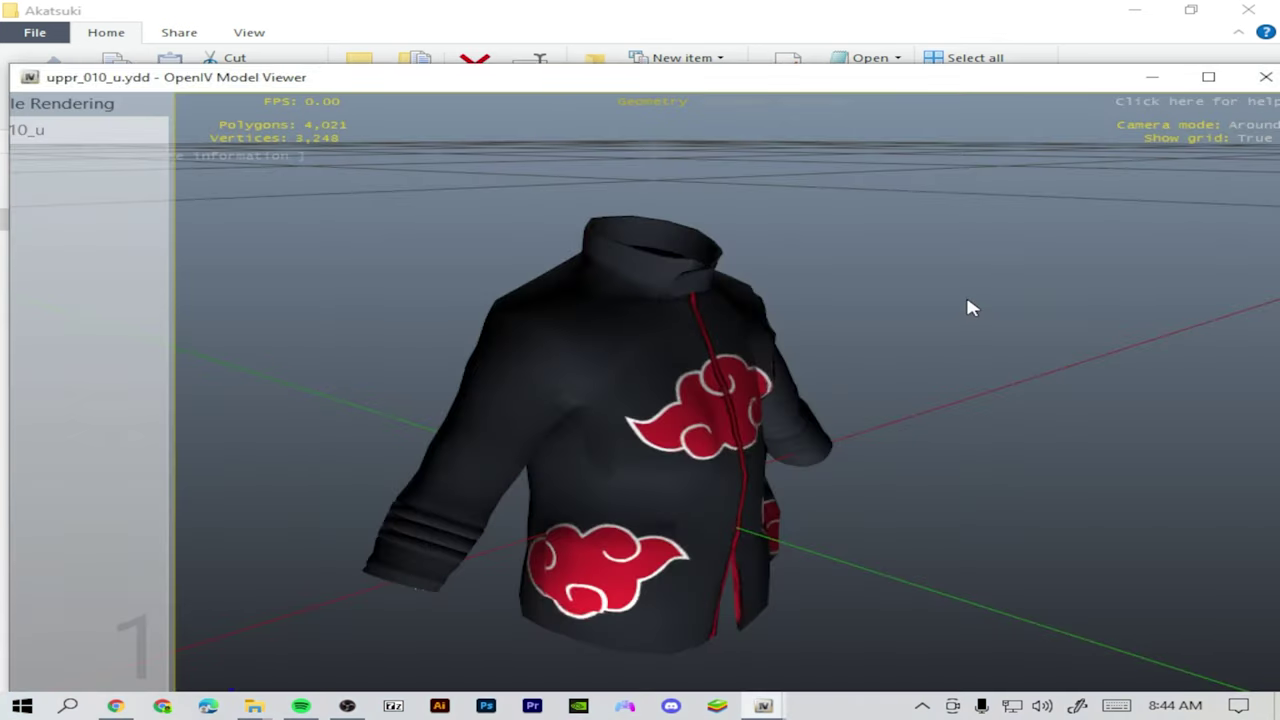
{"action": "left_click_drag", "start_coordinate": [971, 306], "coordinate": [750, 580]}
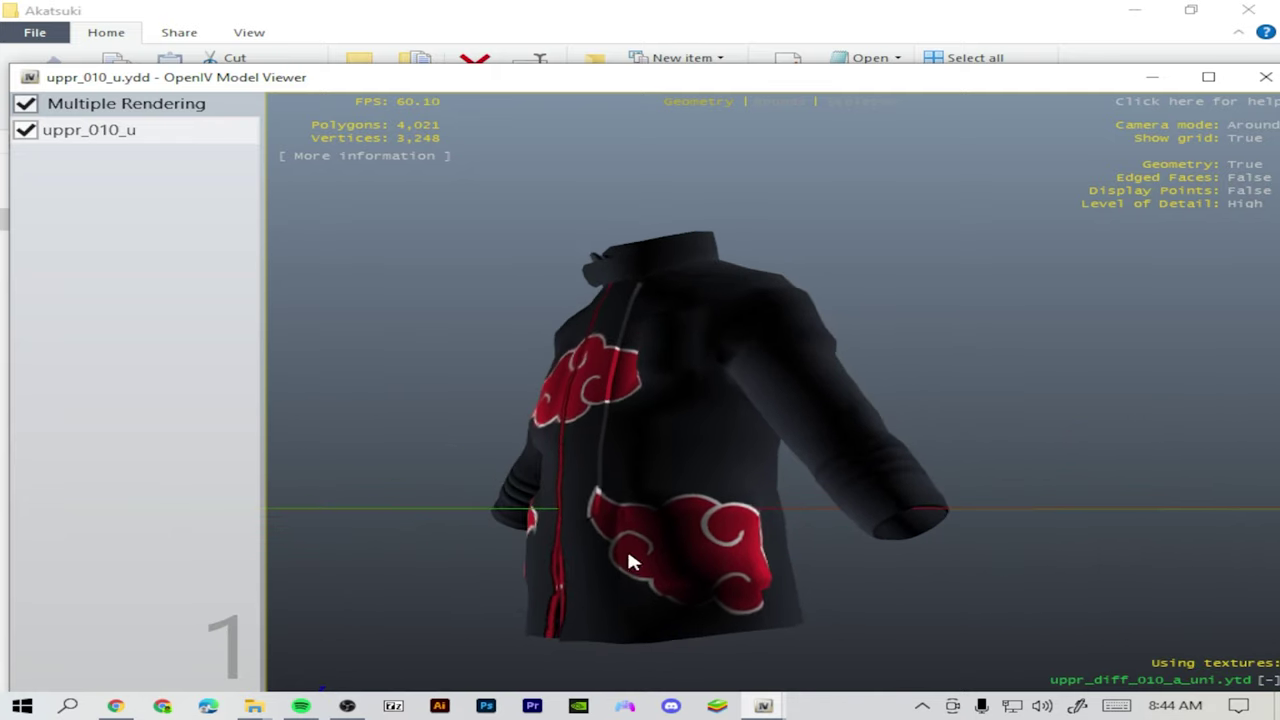
{"action": "left_click_drag", "start_coordinate": [663, 578], "coordinate": [715, 700]}
Step: Switch to Chrome and enlarge the in-game photo of the Naruto Akatsuki Jacket post on Patreon
{"action": "left_click", "coordinate": [118, 706]}
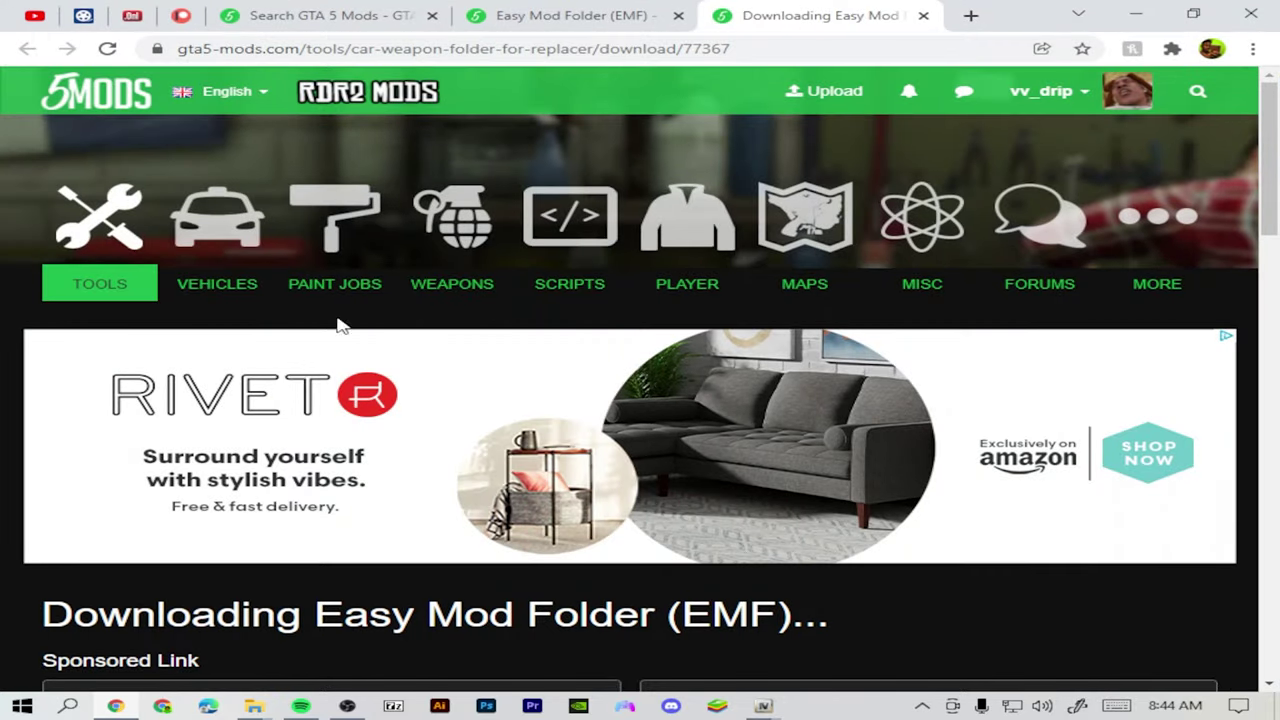
{"action": "left_click", "coordinate": [178, 15]}
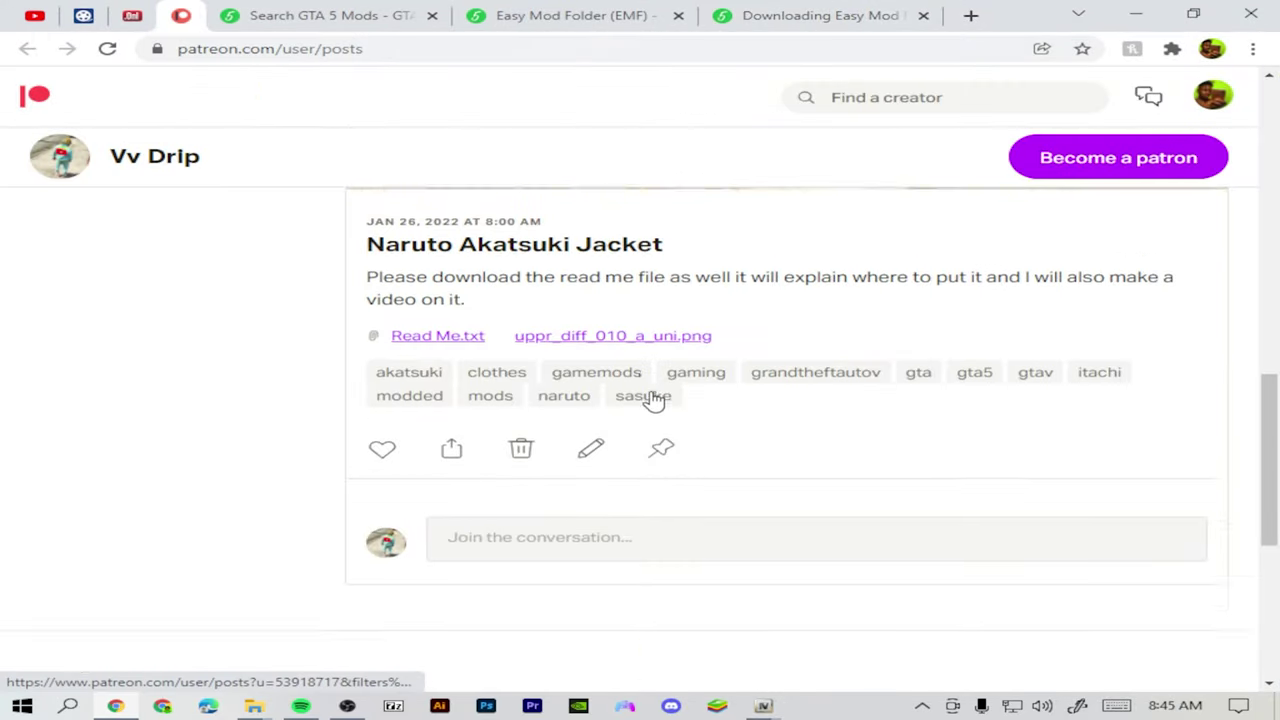
{"action": "scroll", "coordinate": [730, 384], "scroll_direction": "up", "scroll_amount": 3}
{"action": "left_click", "coordinate": [844, 436]}
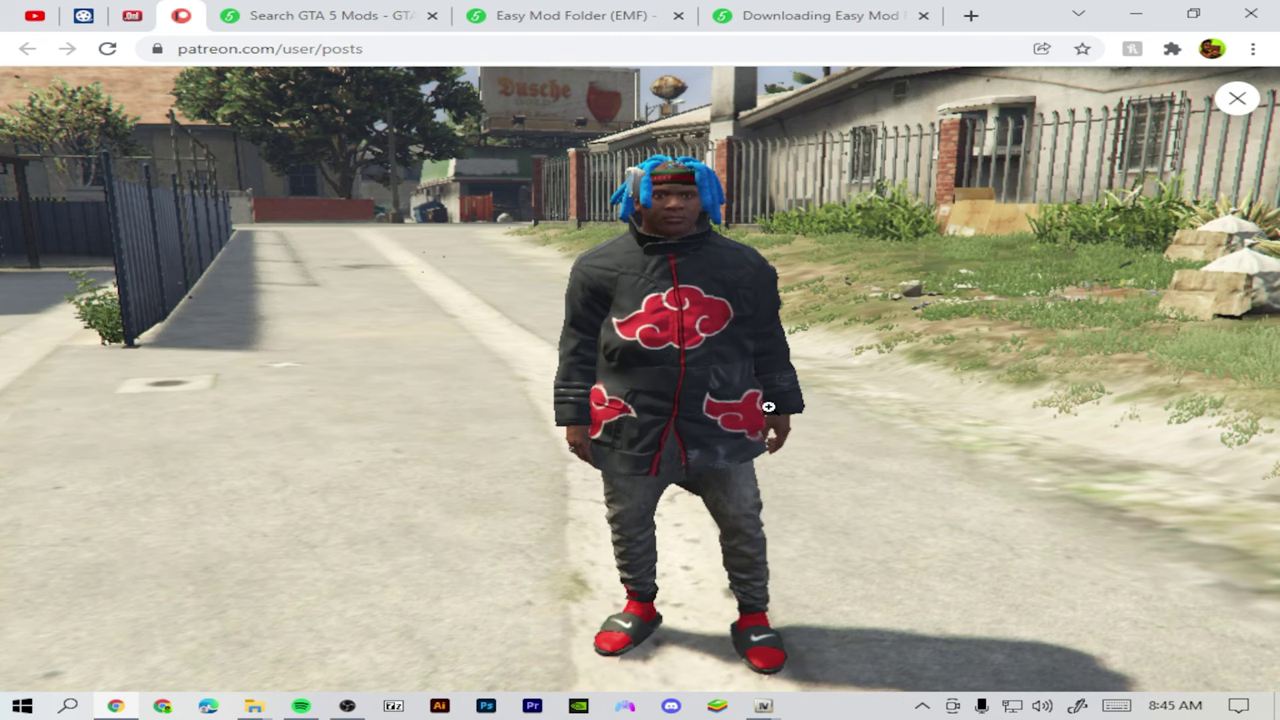
Step: Return to the uppr_010_u.ydd model preview, rotate the jacket to face the front, and close the preview
{"action": "left_click", "coordinate": [765, 706]}
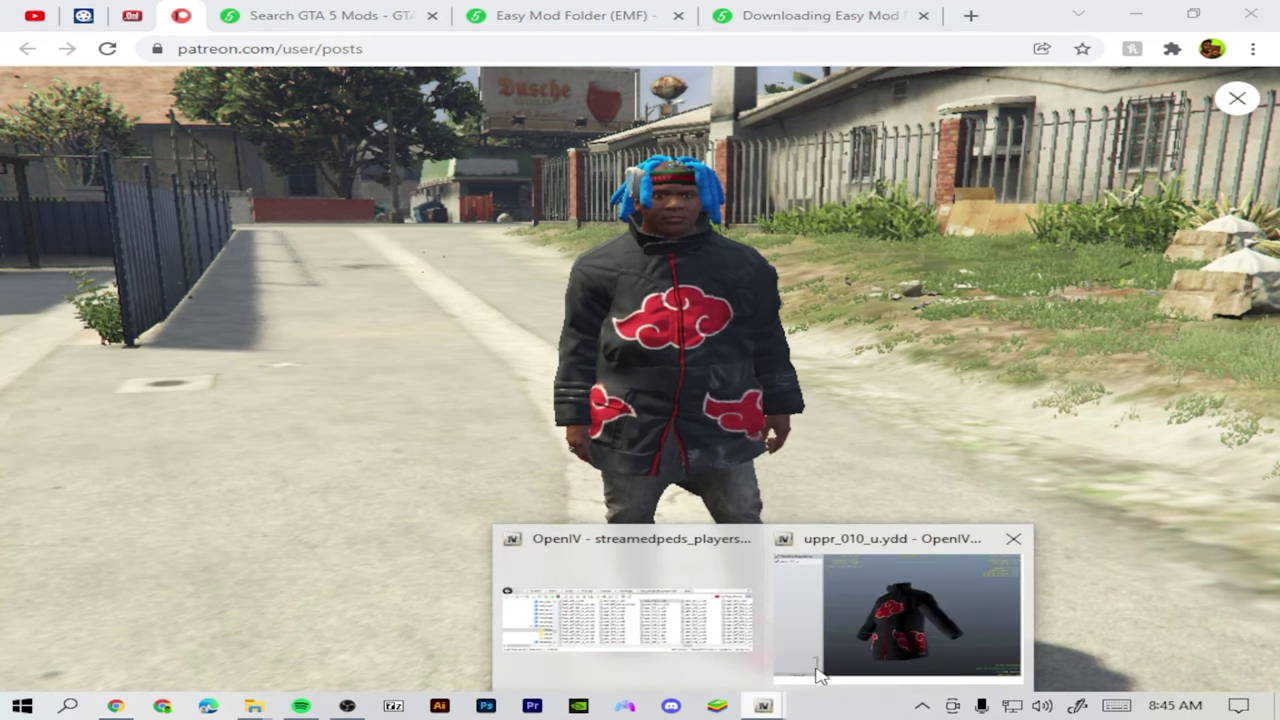
{"action": "left_click", "coordinate": [860, 630]}
{"action": "left_click_drag", "start_coordinate": [968, 604], "coordinate": [418, 480]}
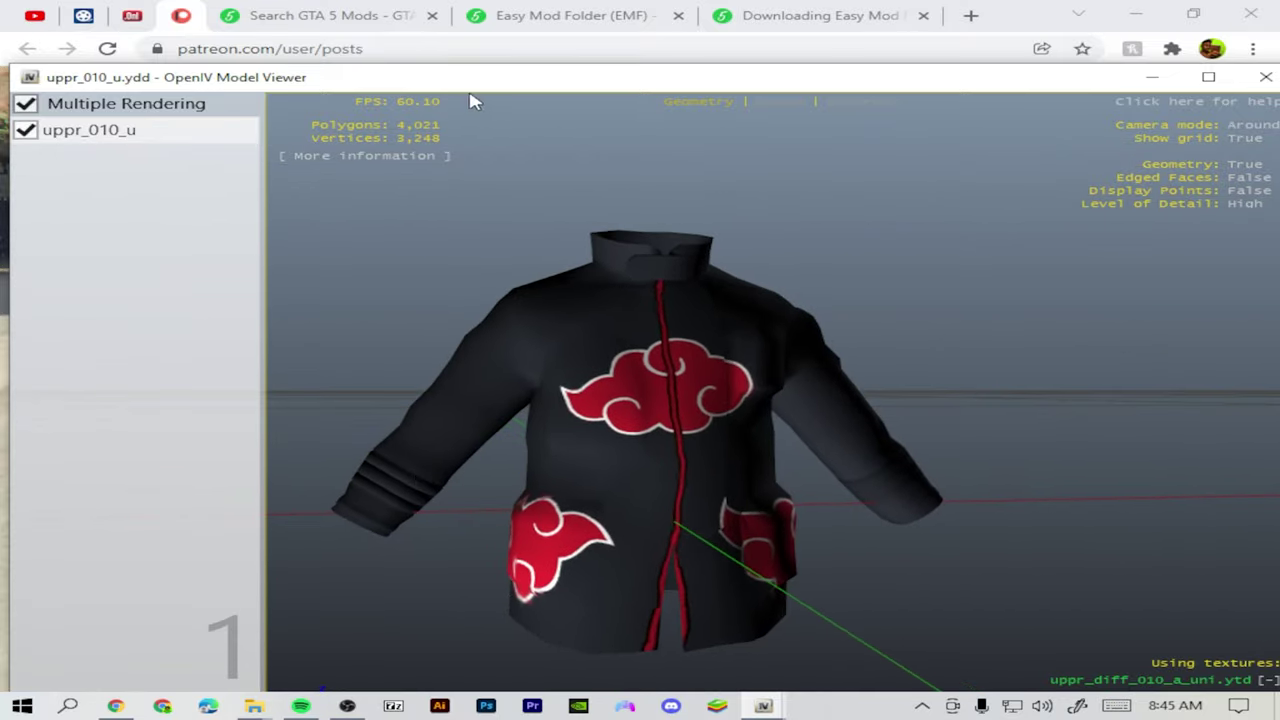
{"action": "left_click_drag", "start_coordinate": [493, 86], "coordinate": [471, 23]}
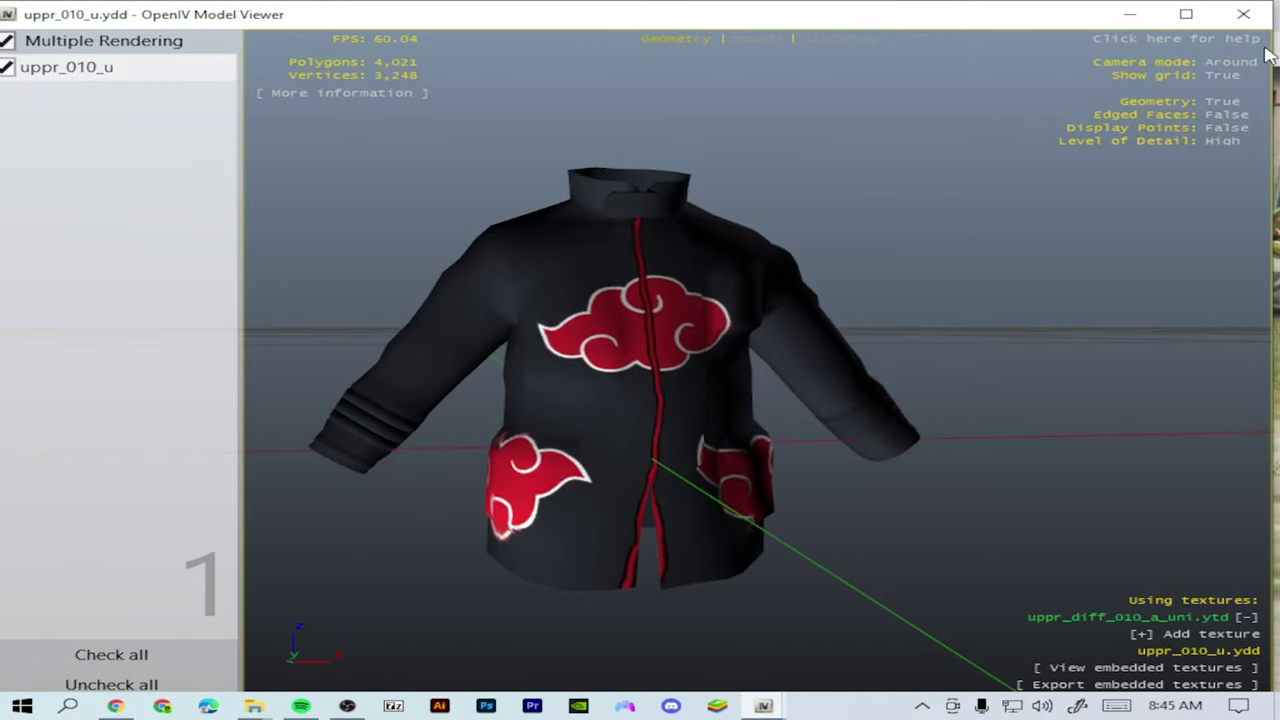
{"action": "left_click", "coordinate": [1243, 14]}
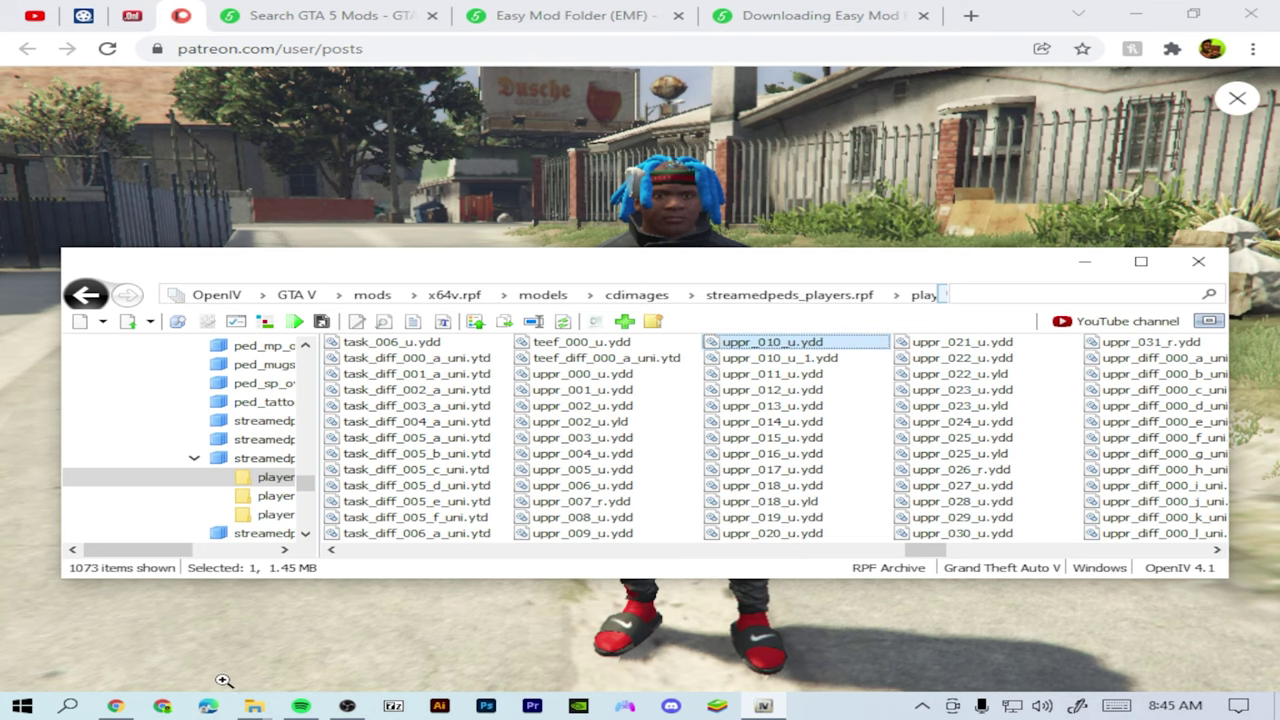
Step: Open Read Me.txt from the Akatsuki folder, maximise Notepad, and make its first line end with "fireman Jacket YTD, which is"
{"action": "left_click", "coordinate": [256, 707]}
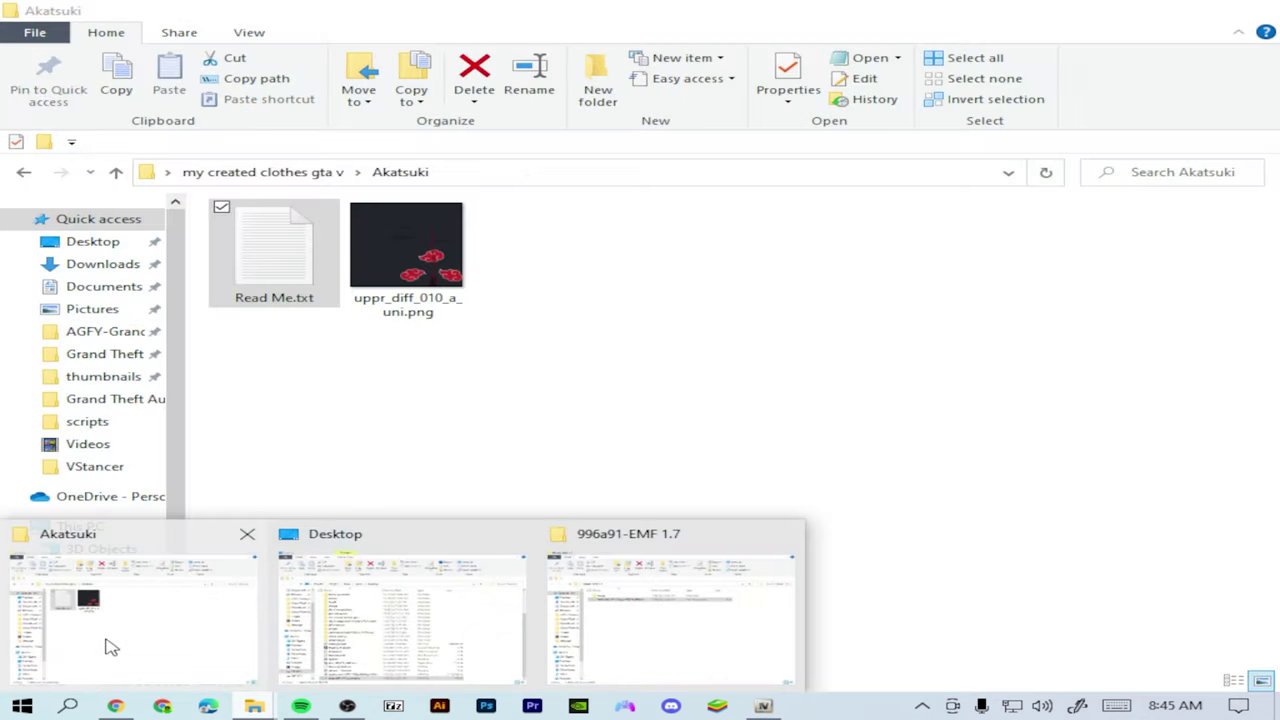
{"action": "left_click", "coordinate": [110, 645]}
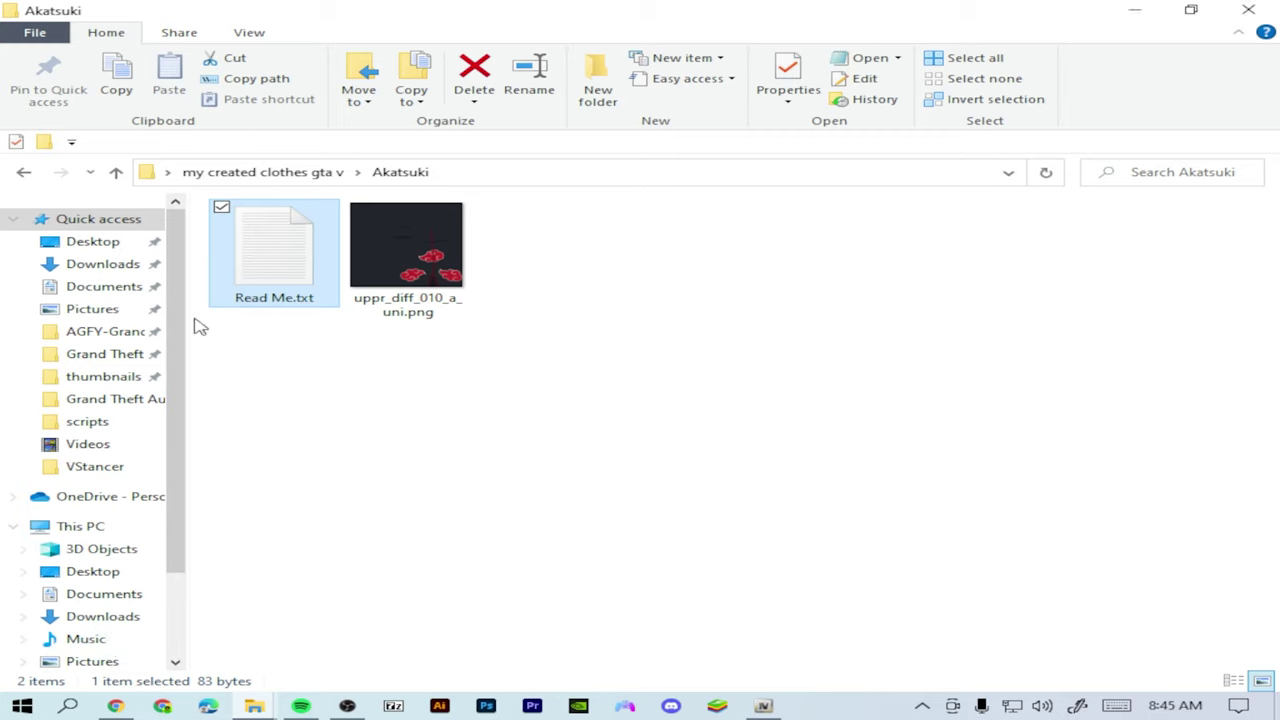
{"action": "double_click", "coordinate": [262, 274]}
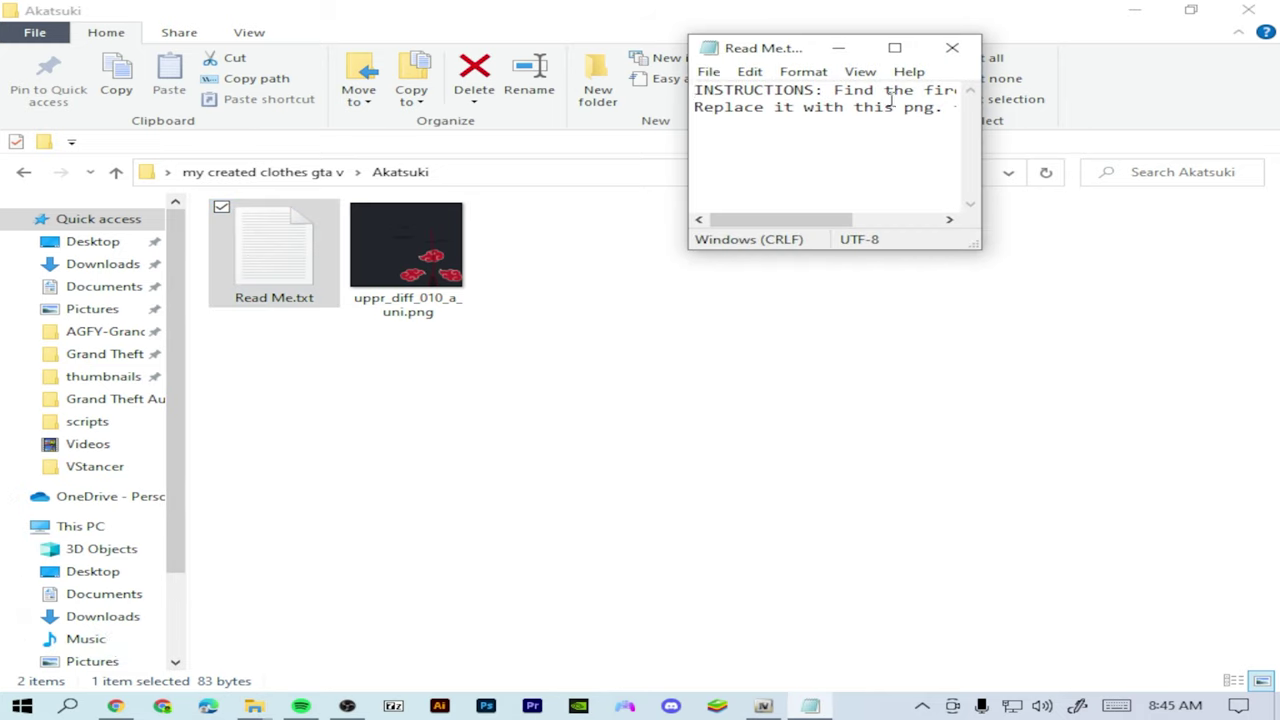
{"action": "scroll", "coordinate": [873, 164], "scroll_direction": "right", "scroll_amount": 5}
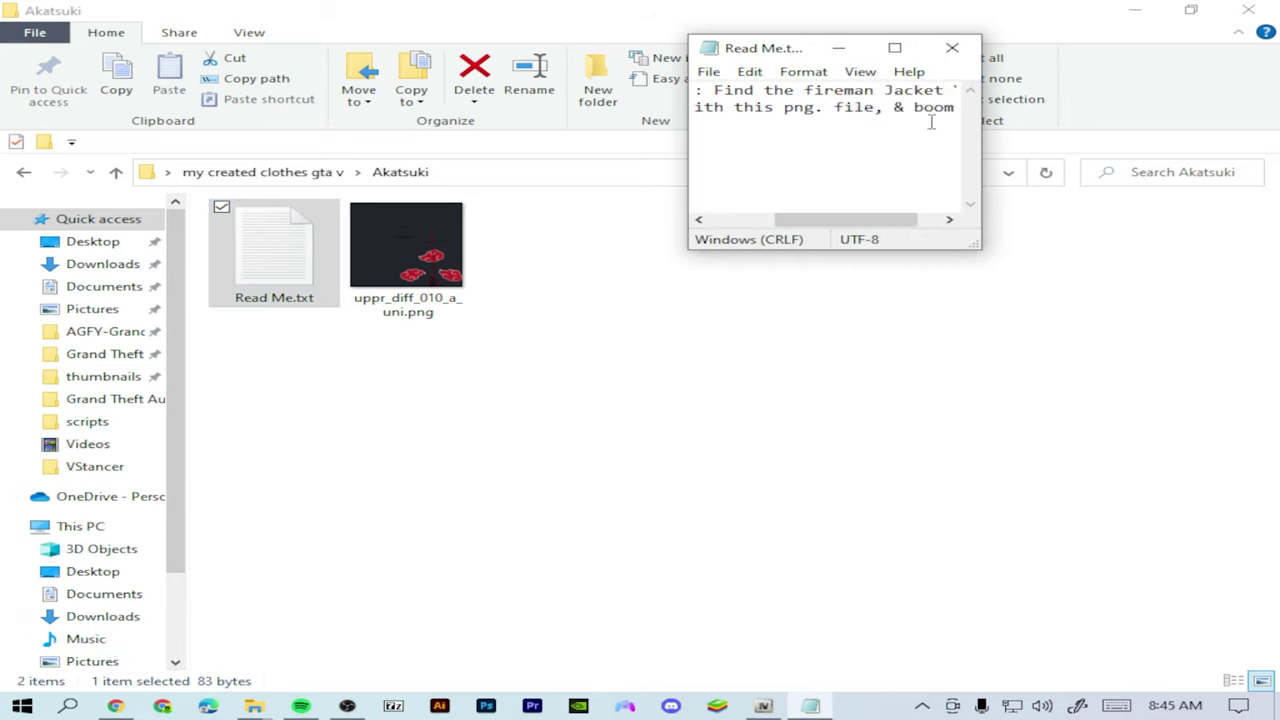
{"action": "left_click", "coordinate": [894, 48]}
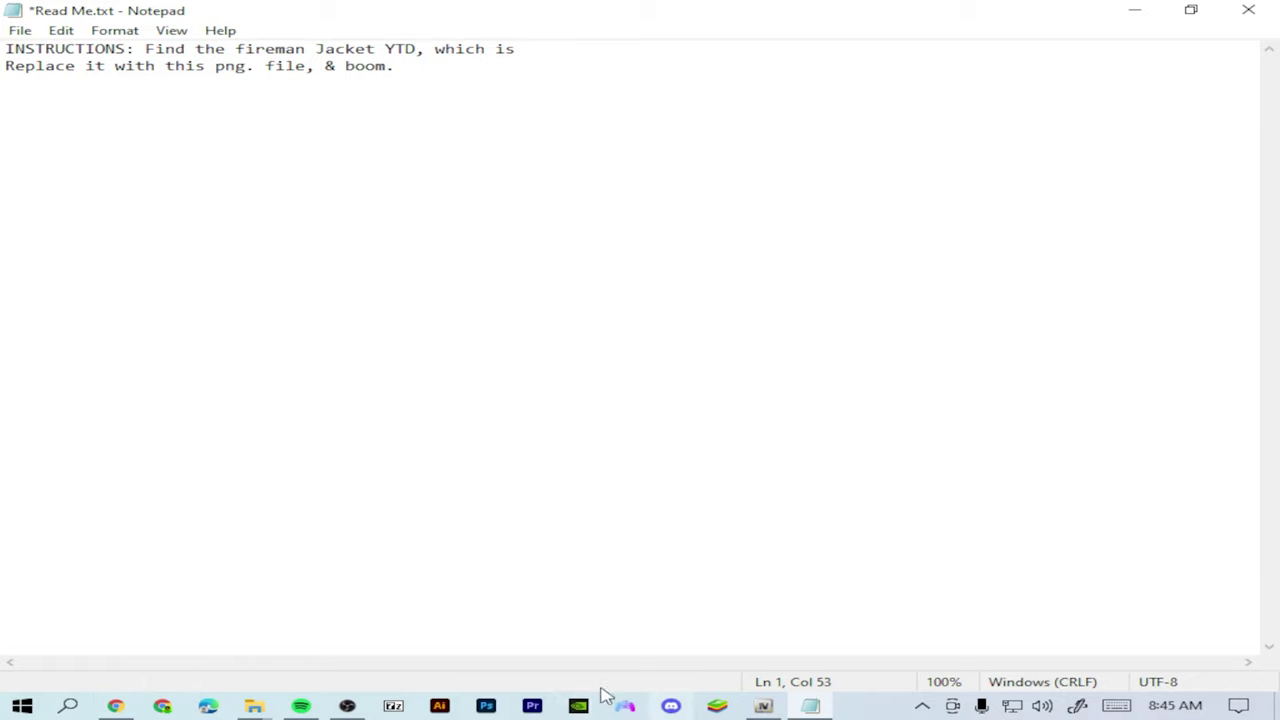
Step: Switch to OpenIV and bring up the file commands for uppr_010_u.ydd
{"action": "left_click", "coordinate": [763, 706]}
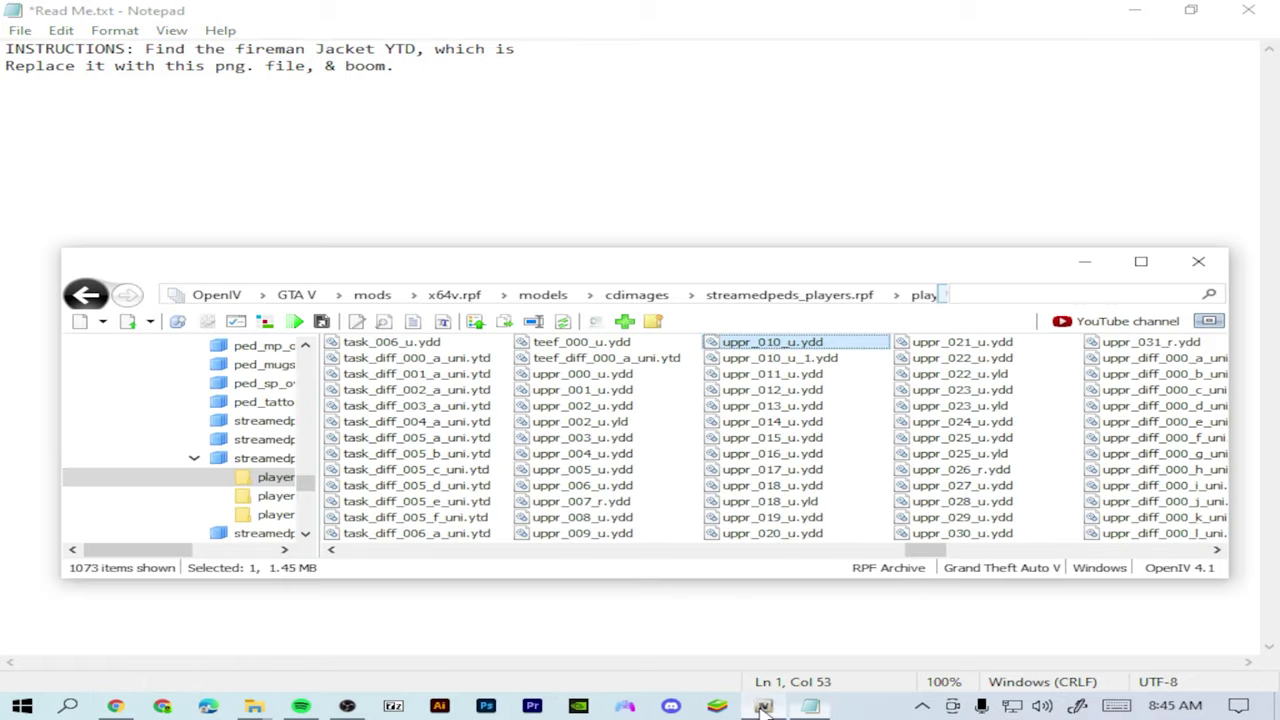
{"action": "right_click", "coordinate": [750, 346]}
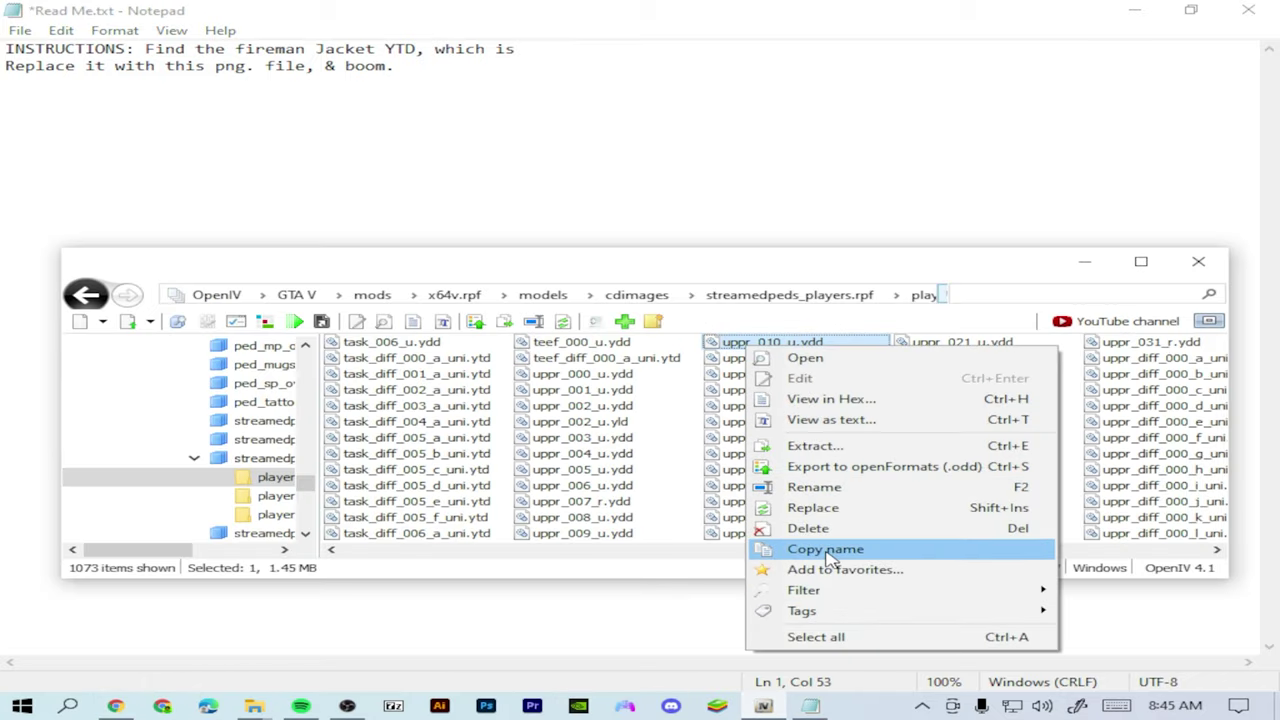
{"action": "left_click", "coordinate": [773, 277]}
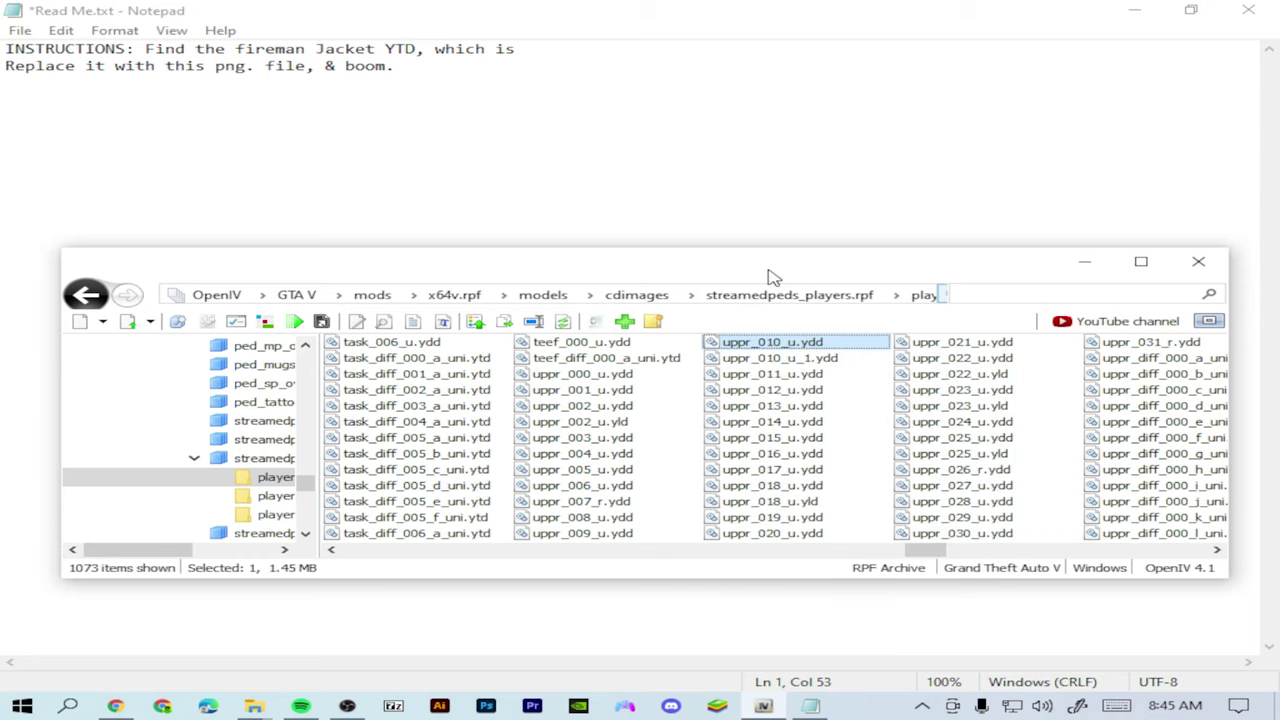
{"action": "right_click", "coordinate": [762, 352]}
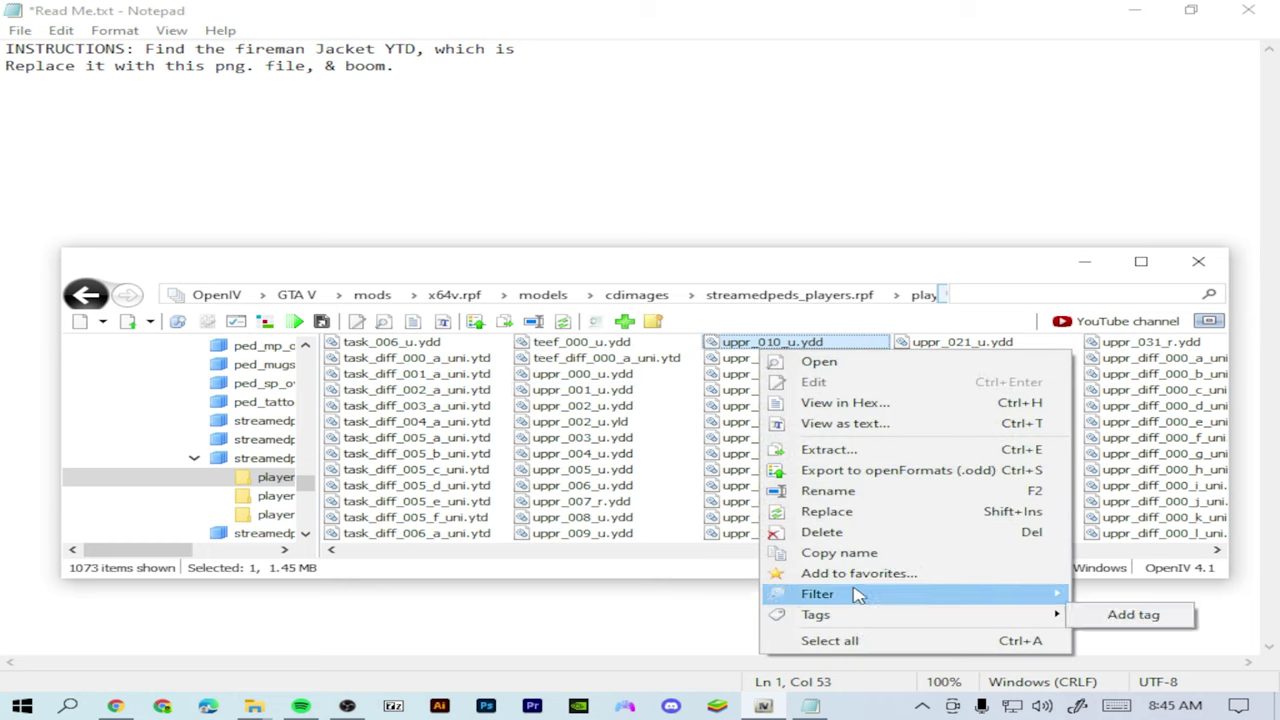